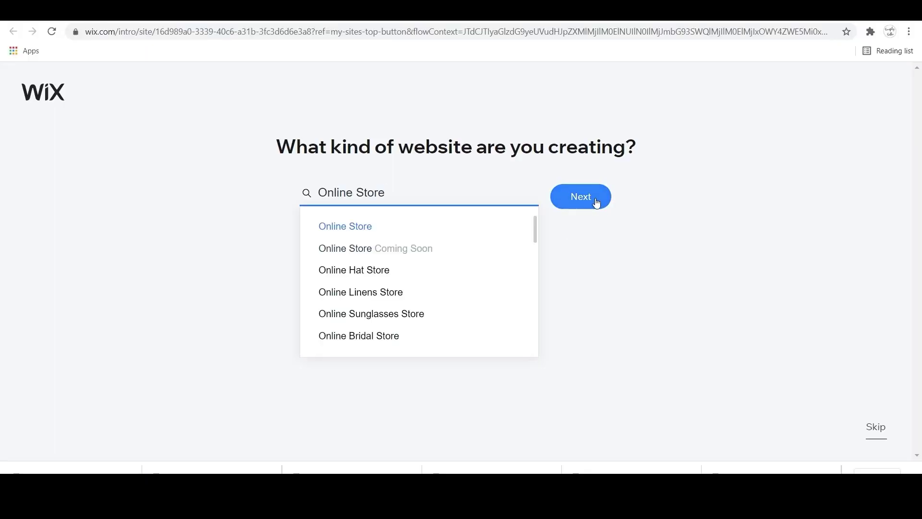
- Continue past the eCommerce welcome and answer that the business is already selling
{"action": "left_click", "coordinate": [596, 203]}
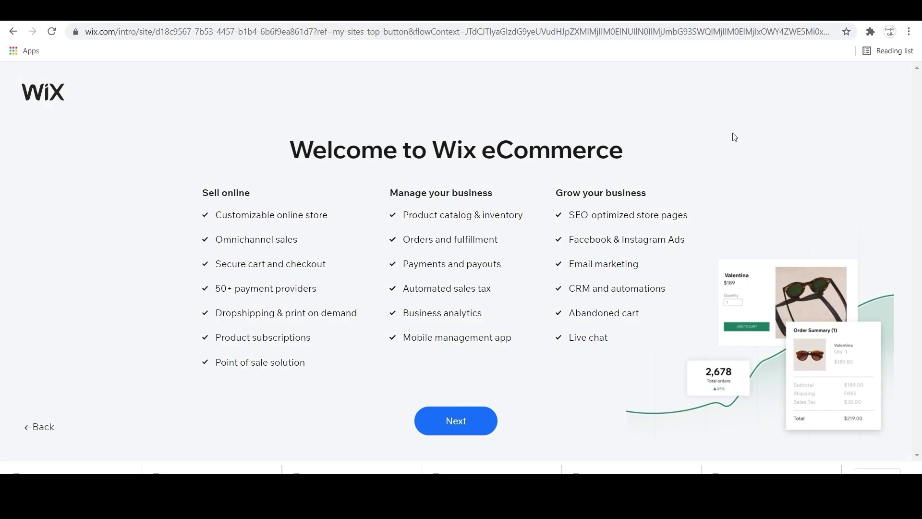
{"action": "left_click", "coordinate": [478, 419]}
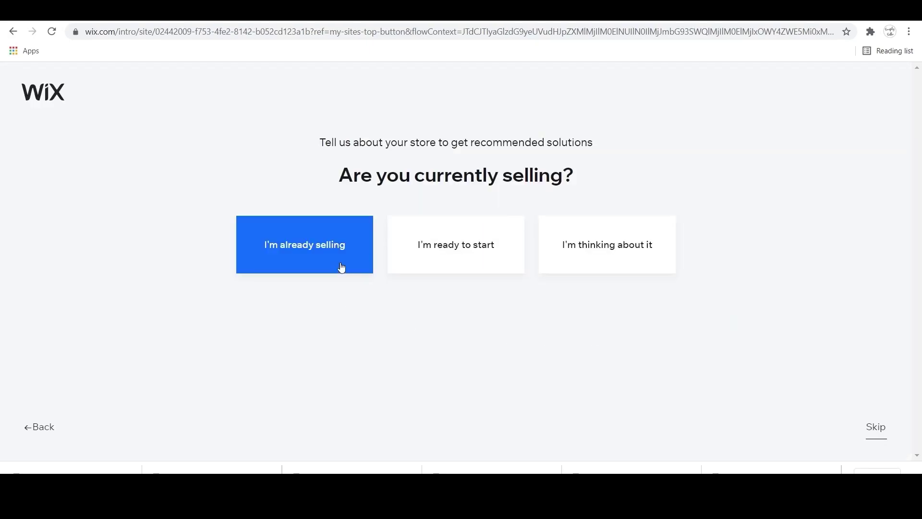
{"action": "left_click", "coordinate": [346, 267]}
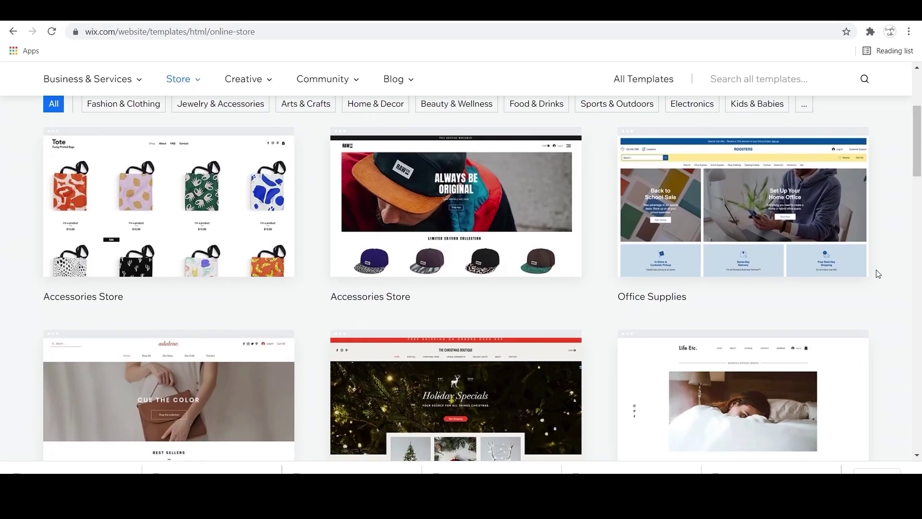
- Browse the templates and site pages, then choose Creative as a logo style
{"action": "scroll", "coordinate": [878, 277], "scroll_direction": "down", "scroll_amount": 7}
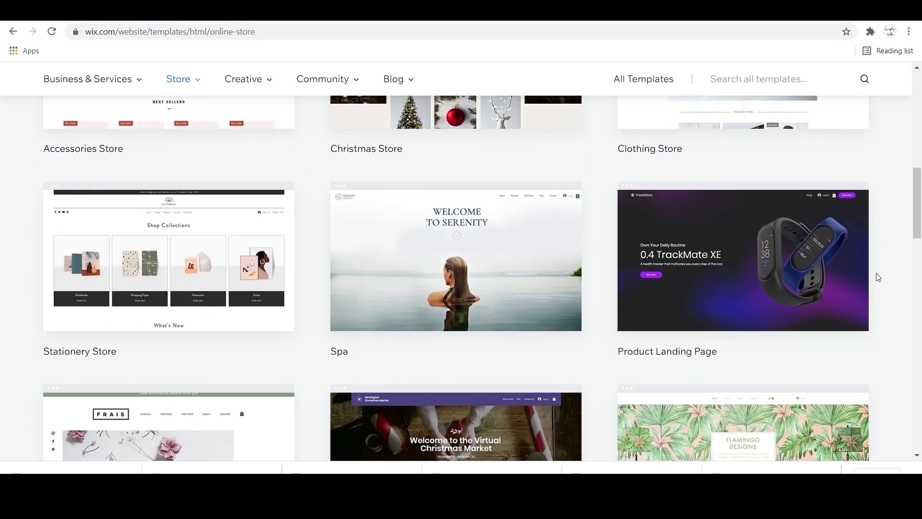
{"action": "scroll", "coordinate": [877, 277], "scroll_direction": "down", "scroll_amount": 5}
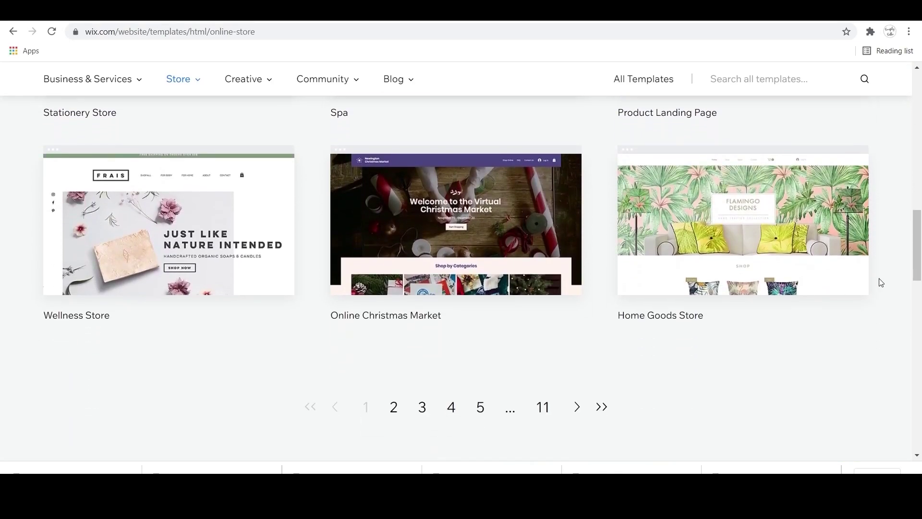
{"action": "scroll", "coordinate": [895, 312], "scroll_direction": "up", "scroll_amount": 4}
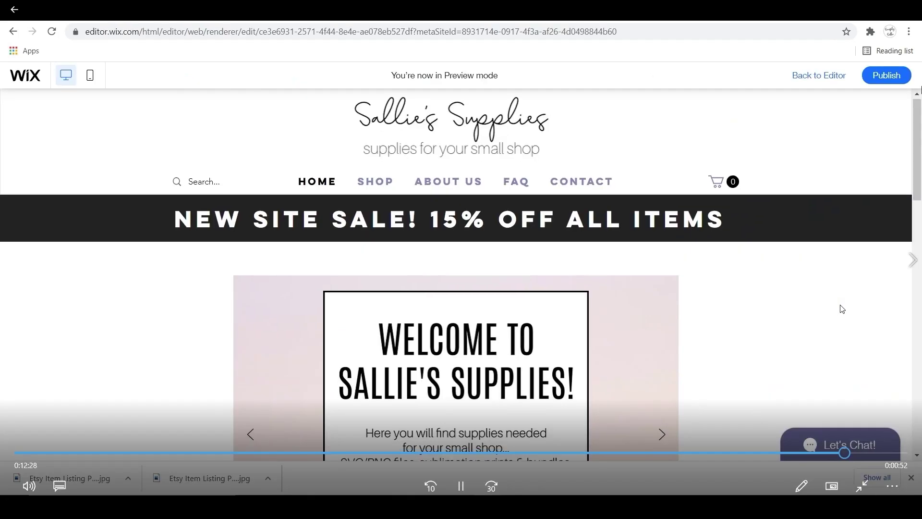
{"action": "scroll", "coordinate": [841, 309], "scroll_direction": "down", "scroll_amount": 2}
{"action": "scroll", "coordinate": [843, 311], "scroll_direction": "down", "scroll_amount": 4}
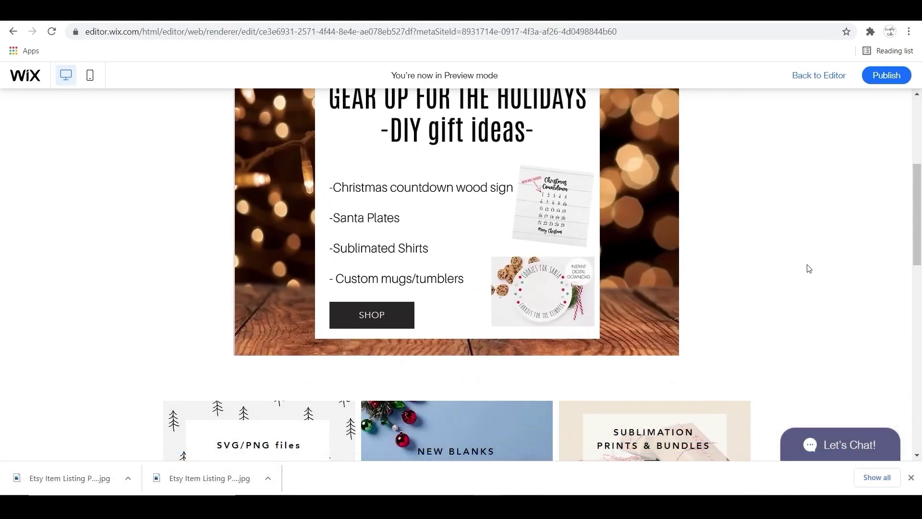
{"action": "scroll", "coordinate": [808, 269], "scroll_direction": "down", "scroll_amount": 5}
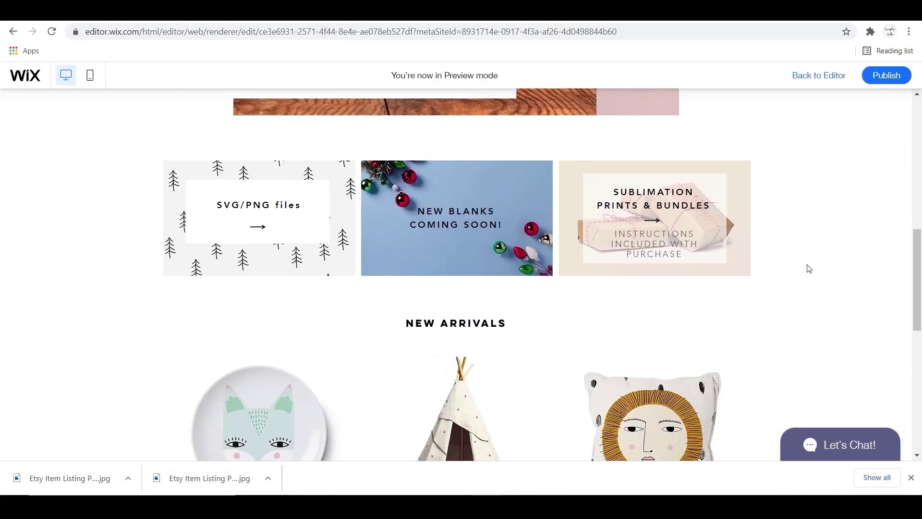
{"action": "scroll", "coordinate": [808, 268], "scroll_direction": "down", "scroll_amount": 5}
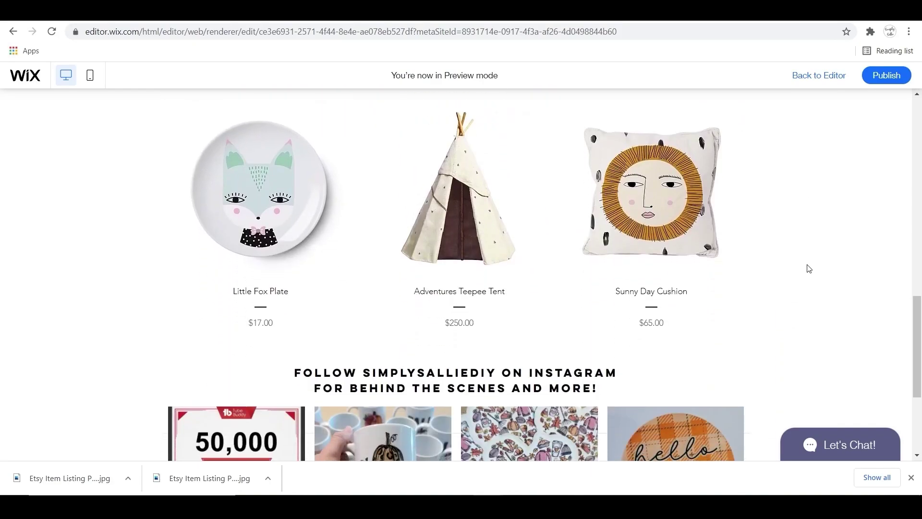
{"action": "scroll", "coordinate": [809, 268], "scroll_direction": "down", "scroll_amount": 3}
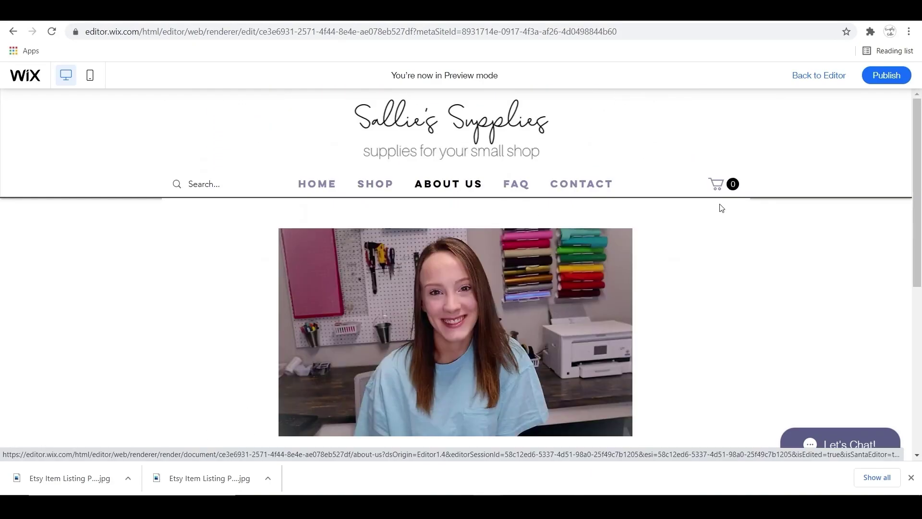
{"action": "scroll", "coordinate": [725, 214], "scroll_direction": "down", "scroll_amount": 7}
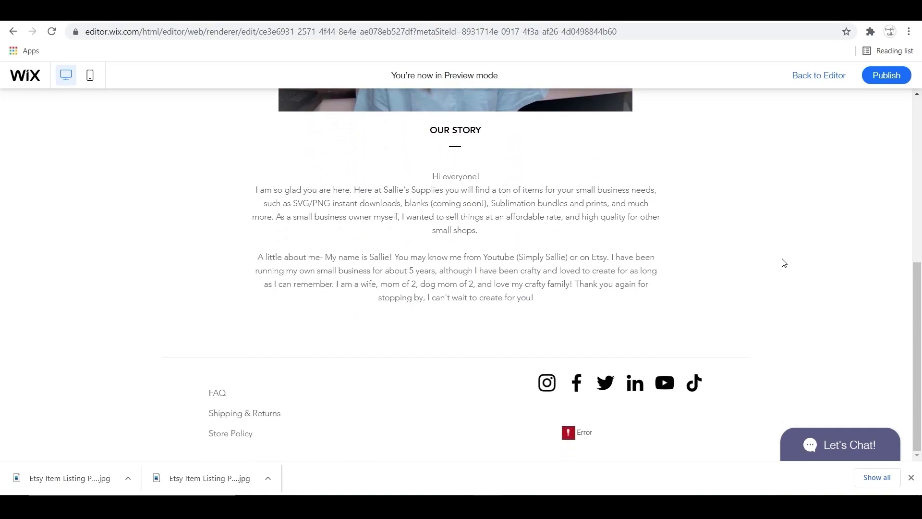
{"action": "scroll", "coordinate": [783, 262], "scroll_direction": "up", "scroll_amount": 7}
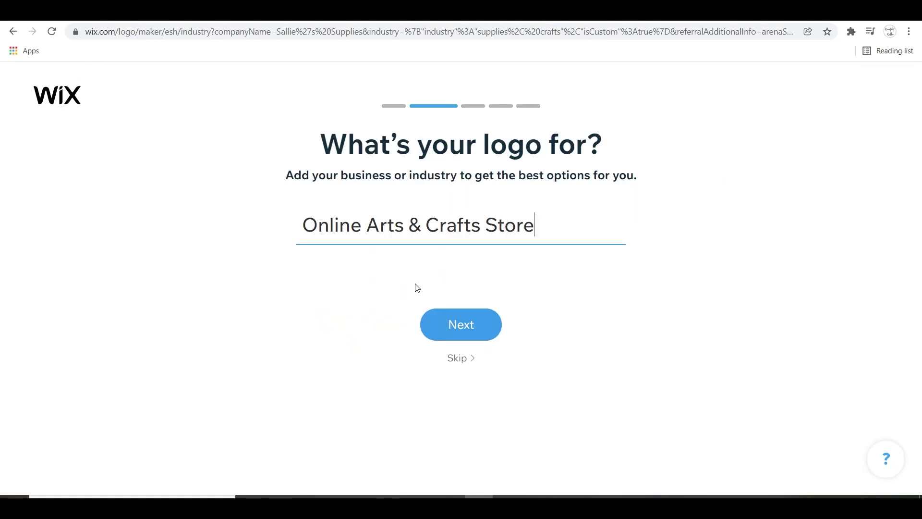
{"action": "left_click", "coordinate": [460, 324]}
- Add Timeless and Fun as further logo styles and continue
{"action": "left_click", "coordinate": [510, 272]}
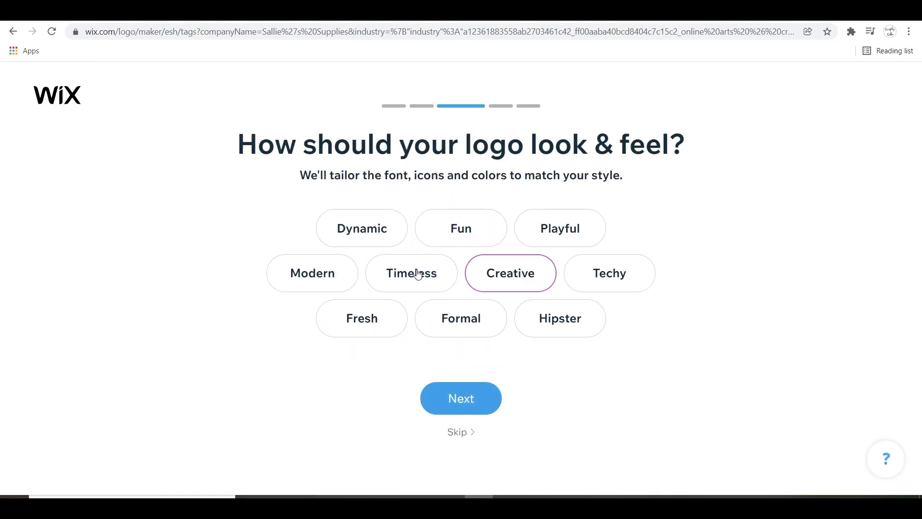
{"action": "left_click", "coordinate": [418, 271]}
{"action": "left_click", "coordinate": [461, 227]}
- Pick the preferred logo in each sample pair and mark the logo as for a website
{"action": "left_click", "coordinate": [461, 398]}
{"action": "left_click", "coordinate": [391, 325]}
{"action": "left_click", "coordinate": [509, 381]}
{"action": "left_click", "coordinate": [531, 330]}
{"action": "left_click", "coordinate": [423, 371]}
{"action": "left_click", "coordinate": [405, 325]}
{"action": "left_click", "coordinate": [353, 264]}
{"action": "left_click", "coordinate": [472, 450]}
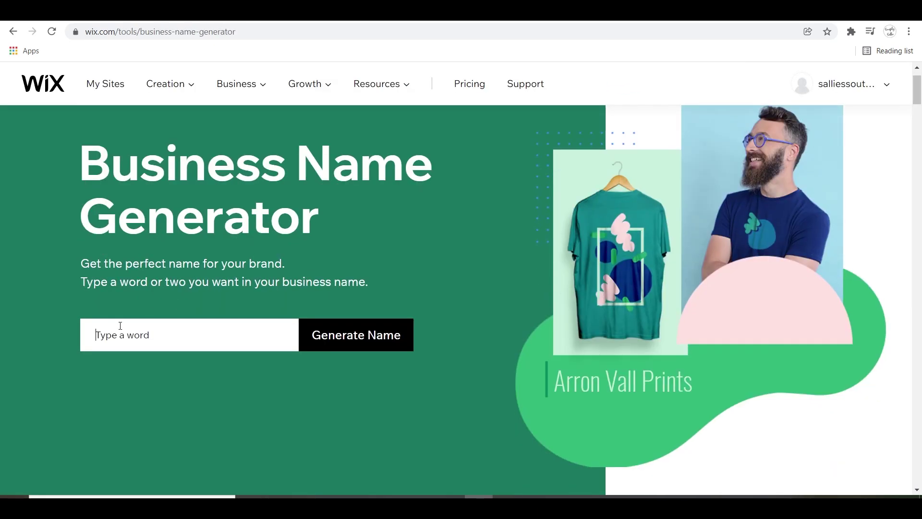
- Generate business name ideas from 'Sallie Supplies' and scroll through the results
{"action": "left_click", "coordinate": [120, 325]}
{"action": "type", "text": "Supplies"}
{"action": "key", "text": "ctrl+a"}
{"action": "key", "text": "BackSpace"}
{"action": "type", "text": "Sallie Supplies"}
{"action": "left_click", "coordinate": [367, 331]}
{"action": "scroll", "coordinate": [692, 317], "scroll_direction": "down", "scroll_amount": 7}
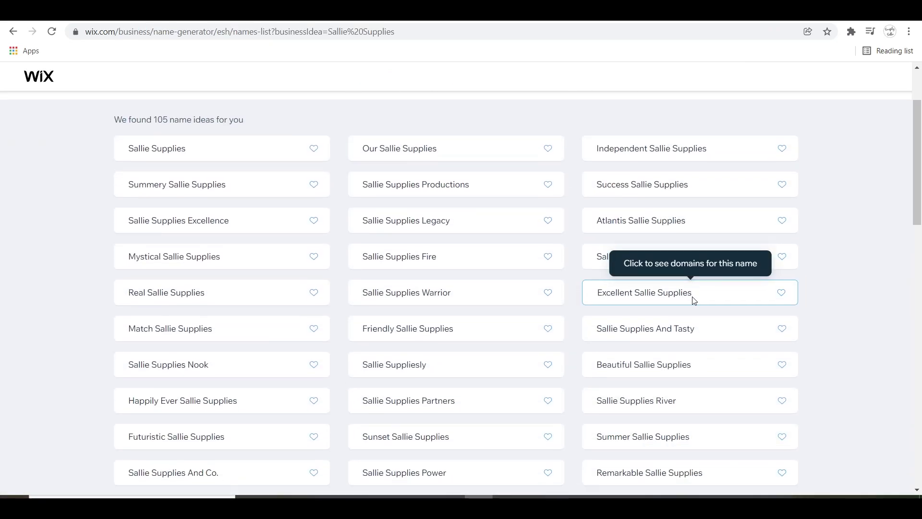
{"action": "scroll", "coordinate": [694, 301], "scroll_direction": "down", "scroll_amount": 3}
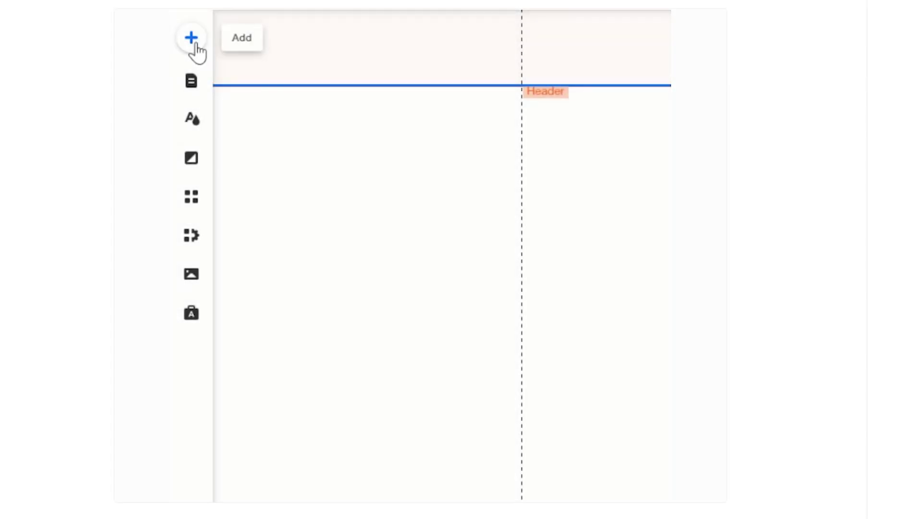
- Add an online store to the site from the Store elements
{"action": "left_click", "coordinate": [196, 44]}
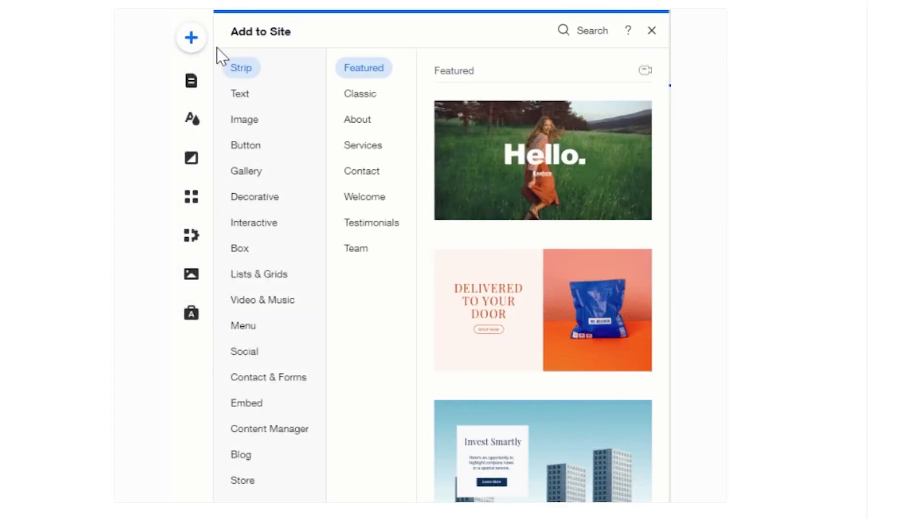
{"action": "left_click", "coordinate": [240, 481]}
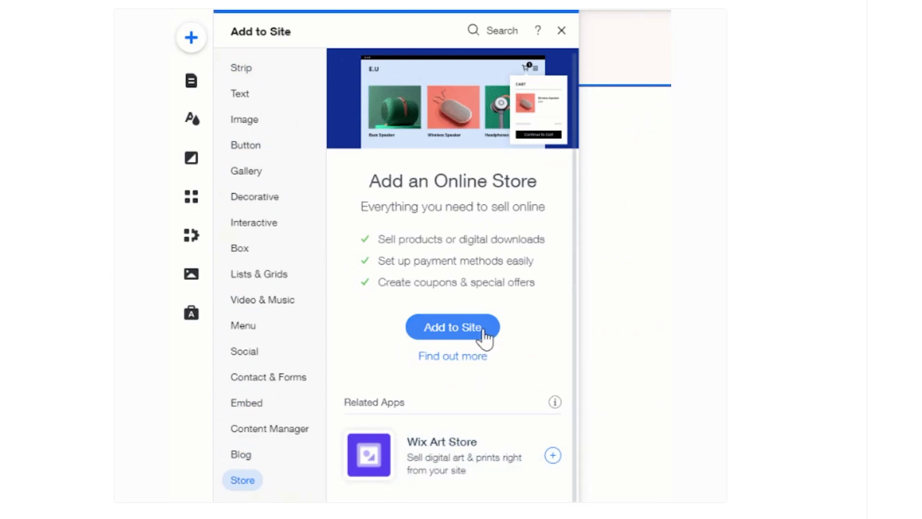
{"action": "left_click", "coordinate": [482, 332]}
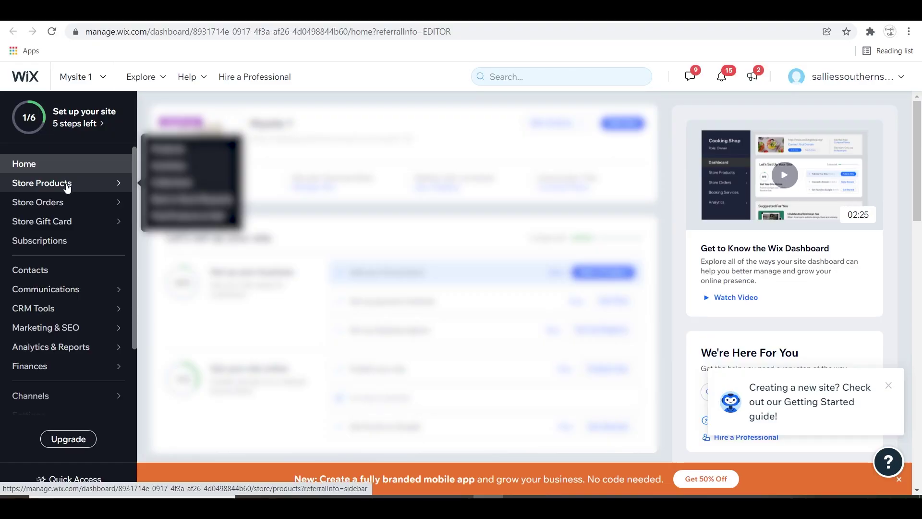
- Open the store setup panel, get started, and go to Add Products
{"action": "left_click", "coordinate": [67, 187]}
{"action": "scroll", "coordinate": [562, 339], "scroll_direction": "down", "scroll_amount": 4}
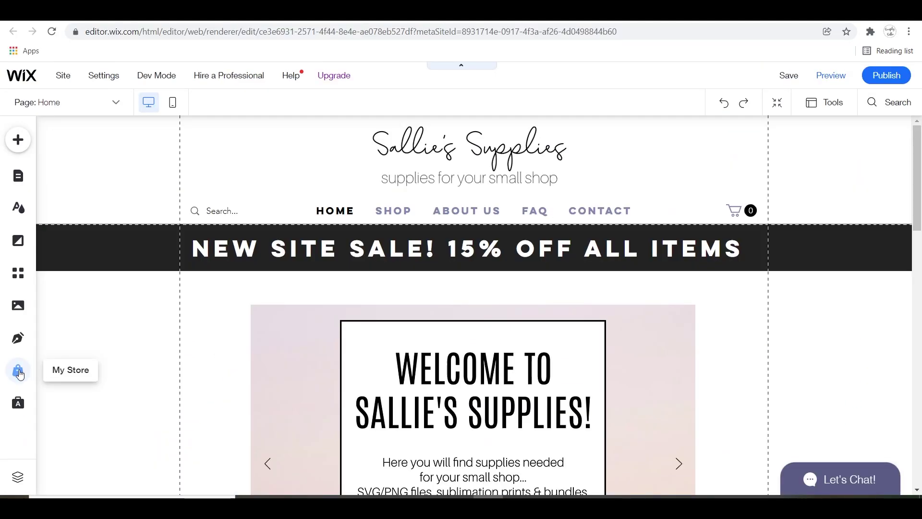
{"action": "left_click", "coordinate": [19, 373]}
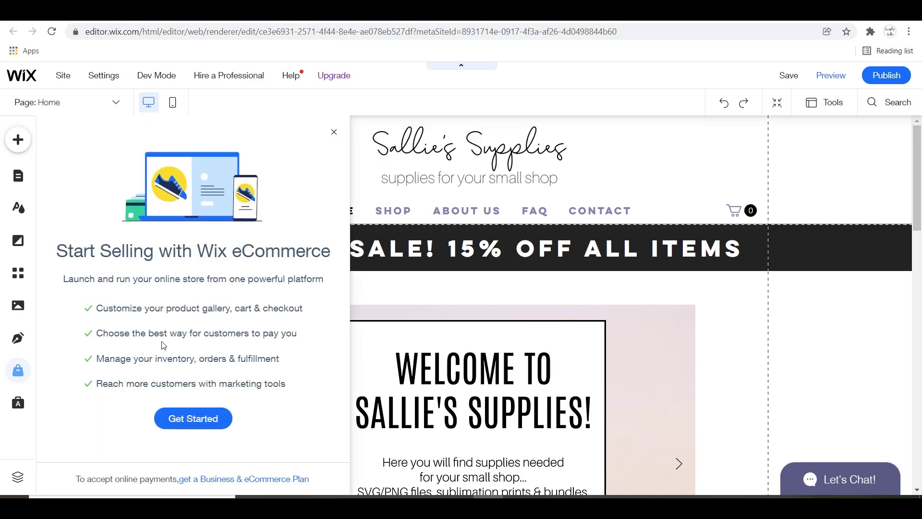
{"action": "left_click", "coordinate": [202, 419]}
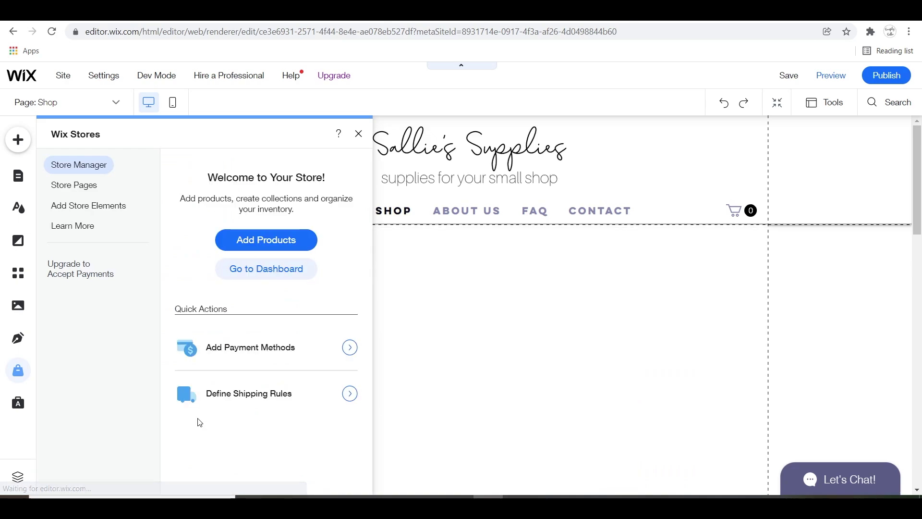
{"action": "left_click", "coordinate": [276, 247]}
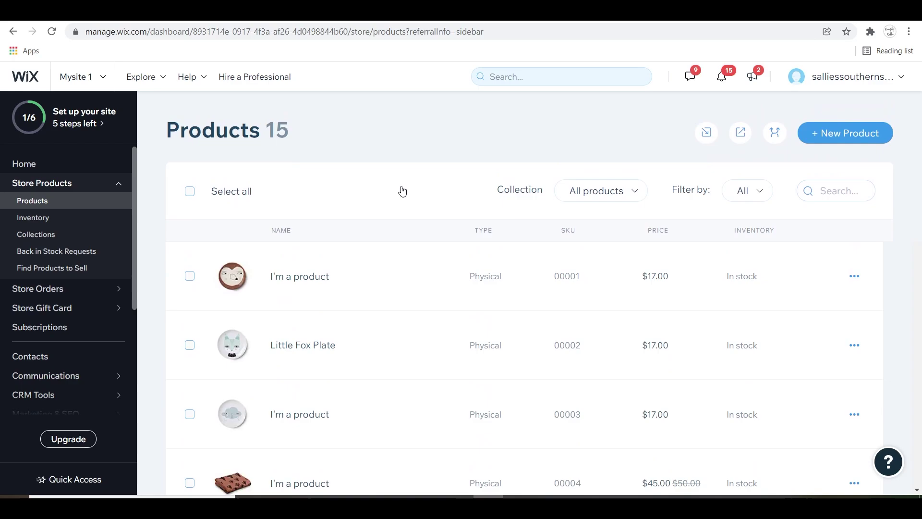
- Open the 'I'm a product' sample item and look over its details
{"action": "left_click", "coordinate": [322, 272]}
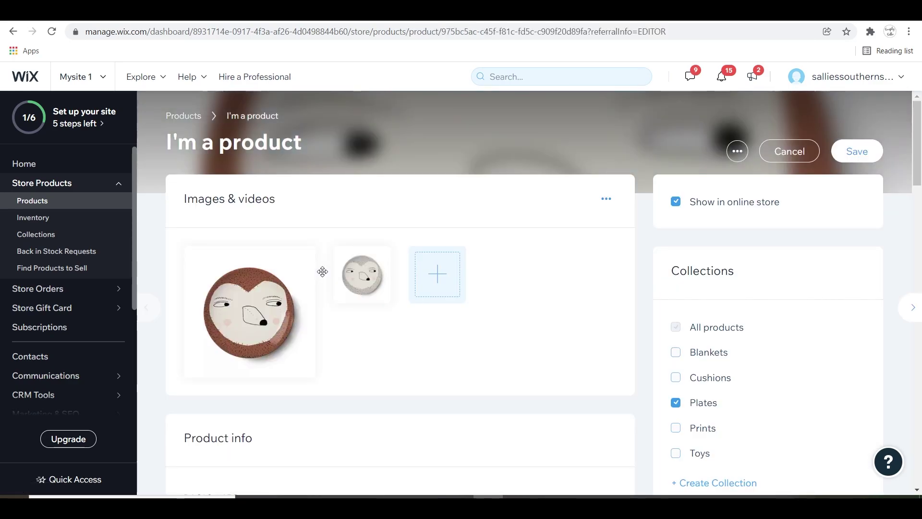
{"action": "scroll", "coordinate": [455, 304], "scroll_direction": "down", "scroll_amount": 6}
{"action": "scroll", "coordinate": [457, 304], "scroll_direction": "down", "scroll_amount": 15}
{"action": "scroll", "coordinate": [457, 304], "scroll_direction": "down", "scroll_amount": 4}
{"action": "scroll", "coordinate": [457, 303], "scroll_direction": "up", "scroll_amount": 20}
{"action": "scroll", "coordinate": [456, 301], "scroll_direction": "up", "scroll_amount": 5}
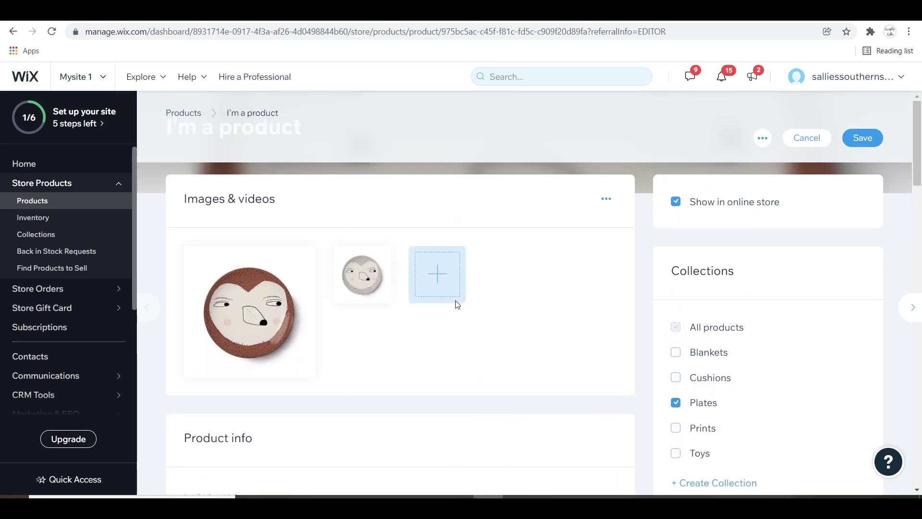
- Select all 15 sample products, delete them, and open Collections
{"action": "left_click", "coordinate": [180, 116]}
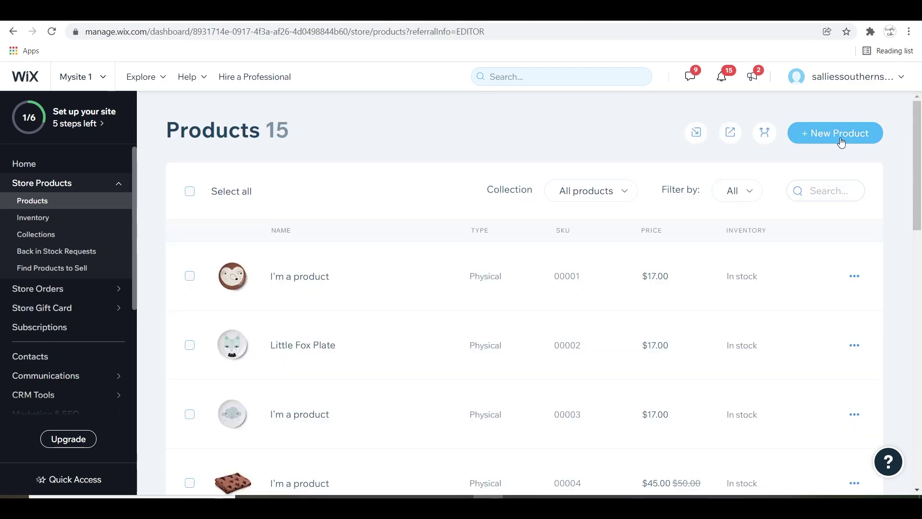
{"action": "left_click", "coordinate": [190, 191]}
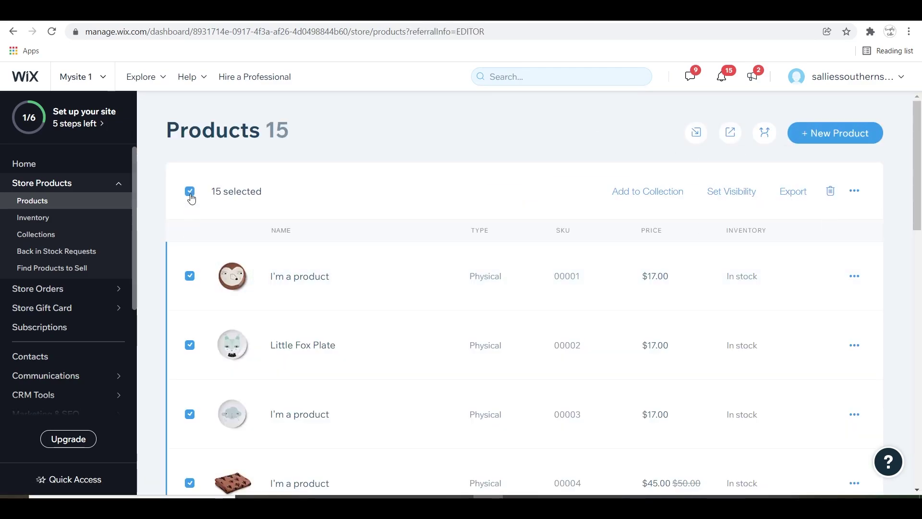
{"action": "left_click", "coordinate": [830, 191]}
{"action": "left_click", "coordinate": [590, 371]}
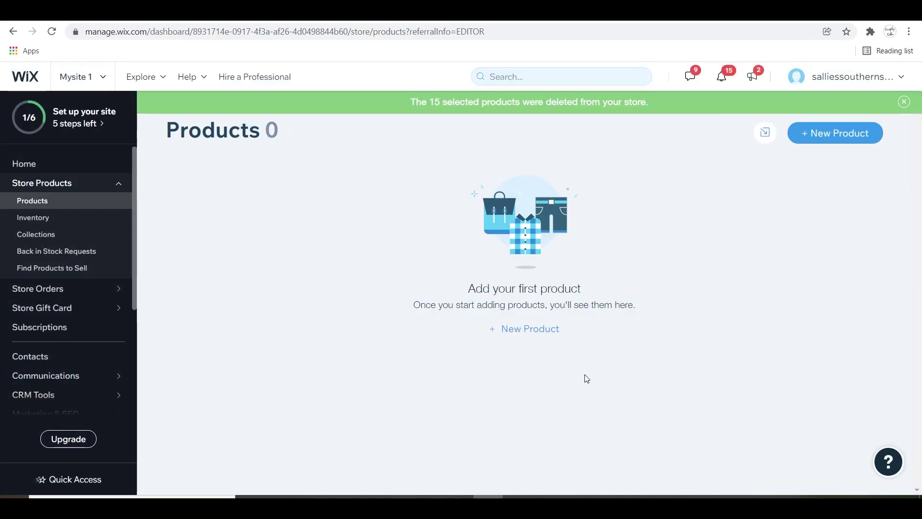
{"action": "left_click", "coordinate": [38, 234]}
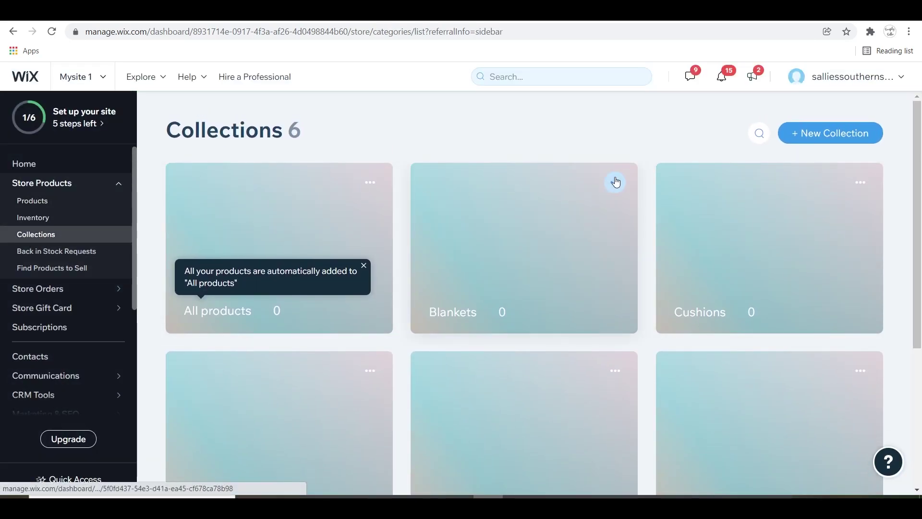
- Delete the Blankets collection
{"action": "left_click", "coordinate": [616, 182]}
{"action": "left_click", "coordinate": [561, 201]}
{"action": "left_click", "coordinate": [591, 335]}
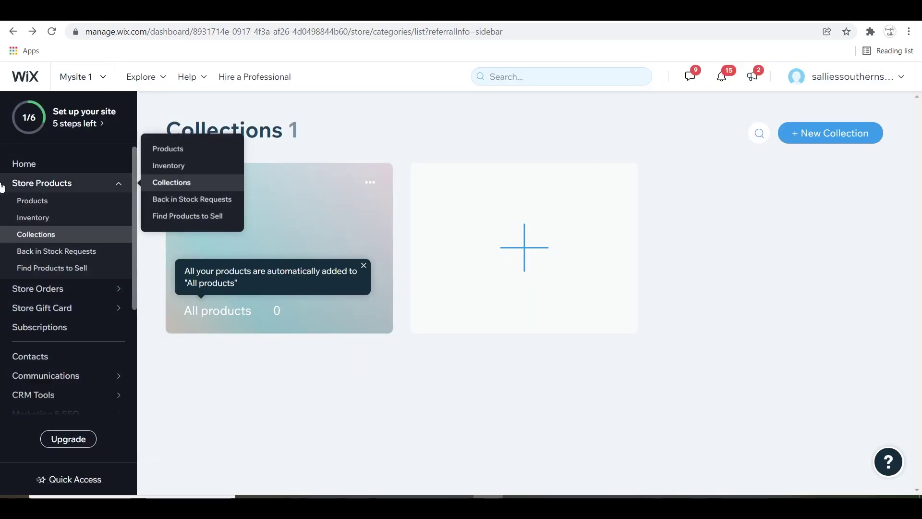
- Create and save a new collection named 'Sublimation Transfers'
{"action": "left_click", "coordinate": [541, 232]}
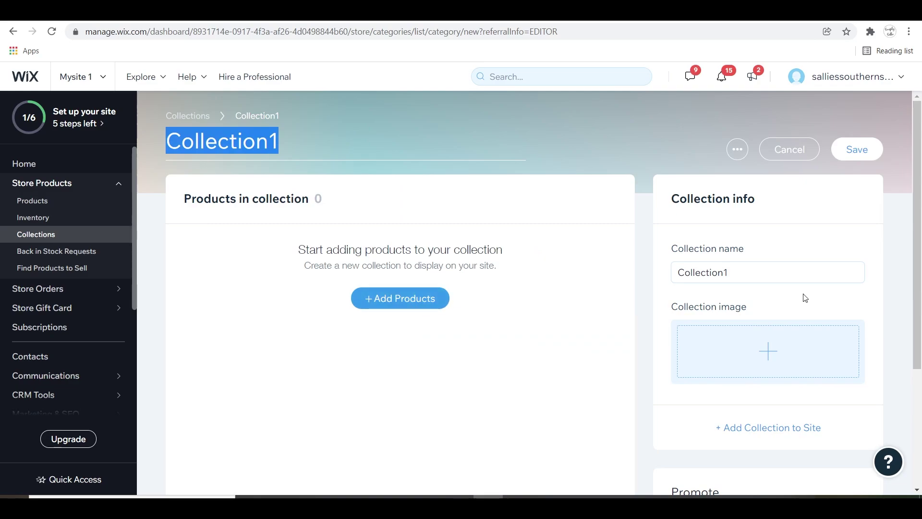
{"action": "key", "text": "Tab"}
{"action": "type", "text": "Sublimation Transfers"}
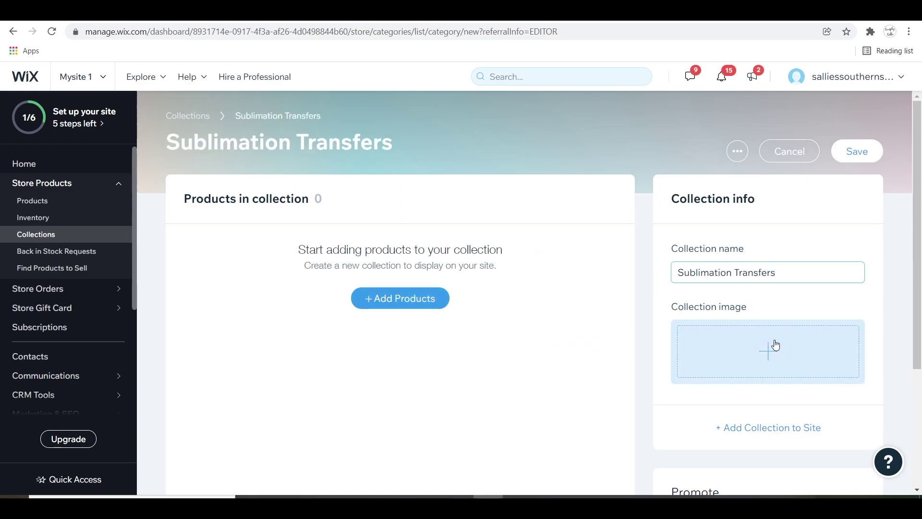
{"action": "scroll", "coordinate": [833, 338], "scroll_direction": "down", "scroll_amount": 3}
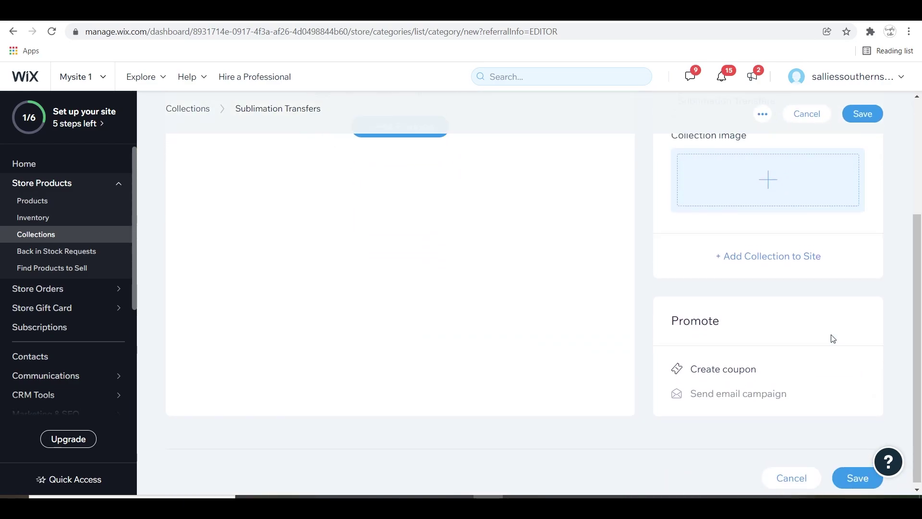
{"action": "scroll", "coordinate": [831, 339], "scroll_direction": "up", "scroll_amount": 5}
{"action": "left_click", "coordinate": [851, 160]}
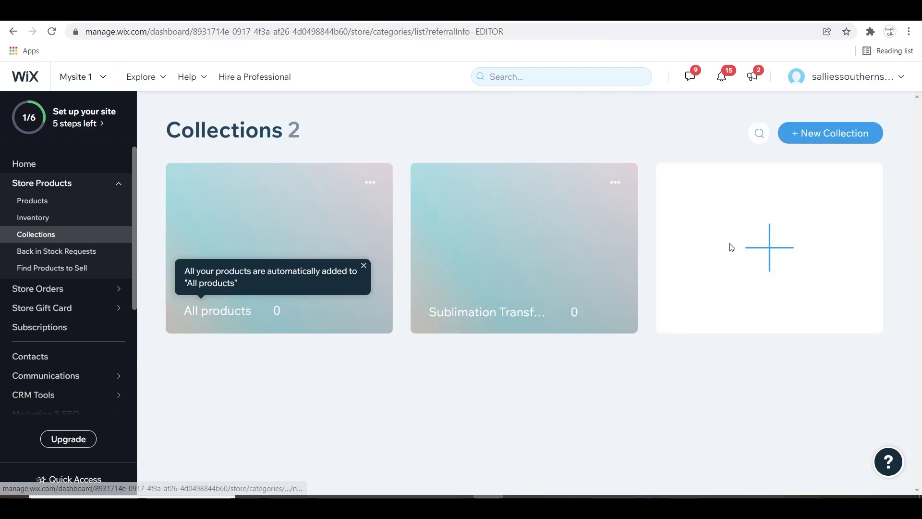
- Create and save an 'Instant Digital Downloads' collection without adding it to the site
{"action": "left_click", "coordinate": [732, 247]}
{"action": "left_click", "coordinate": [390, 303]}
{"action": "left_click", "coordinate": [605, 134]}
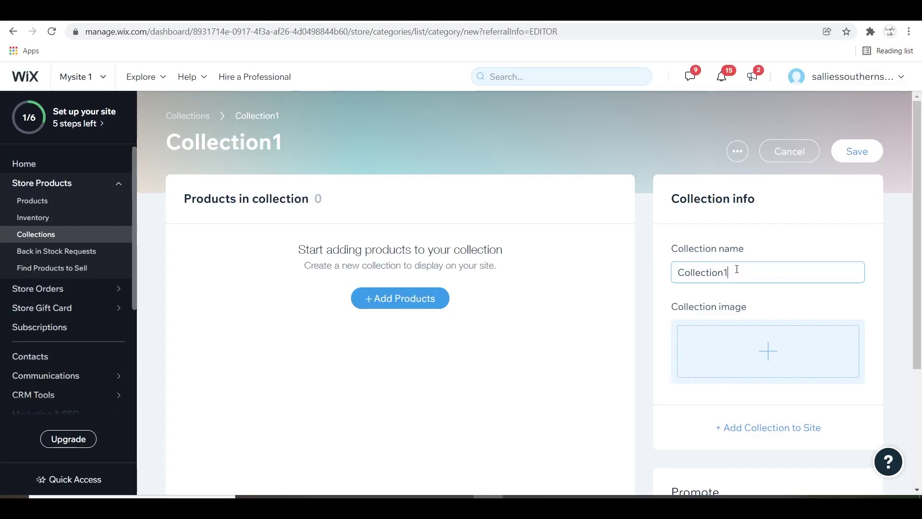
{"action": "left_click_drag", "start_coordinate": [736, 272], "coordinate": [625, 288]}
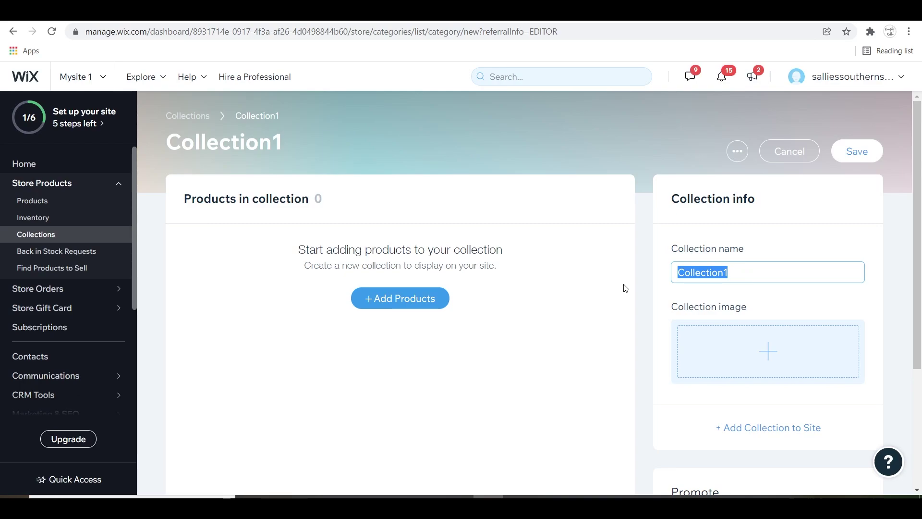
{"action": "type", "text": "Digital"}
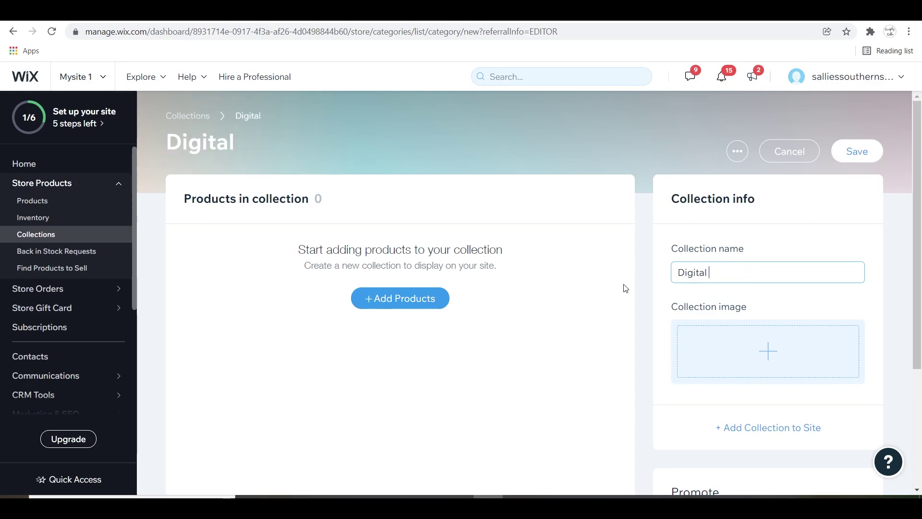
{"action": "key", "text": "ctrl+a"}
{"action": "type", "text": "Instant Digital Downloads"}
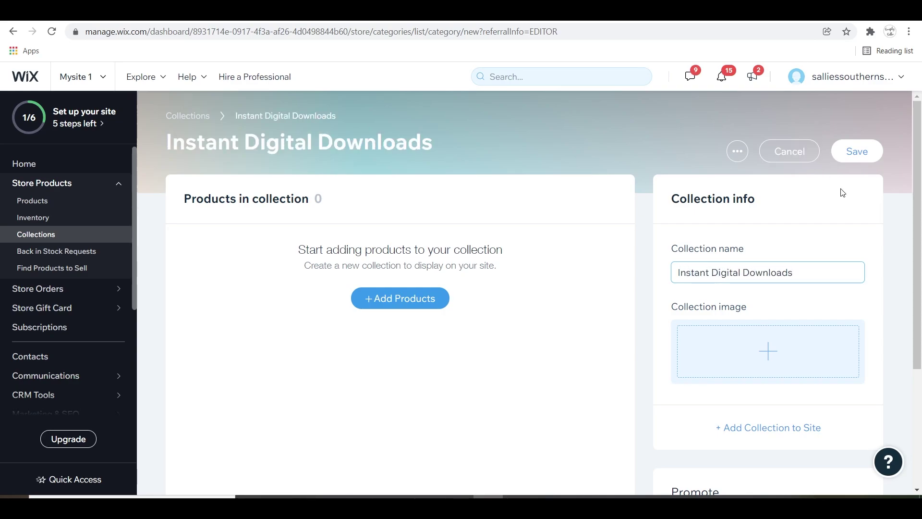
{"action": "scroll", "coordinate": [816, 264], "scroll_direction": "down", "scroll_amount": 3}
{"action": "scroll", "coordinate": [845, 192], "scroll_direction": "up", "scroll_amount": 2}
{"action": "left_click", "coordinate": [859, 115]}
{"action": "left_click", "coordinate": [528, 333]}
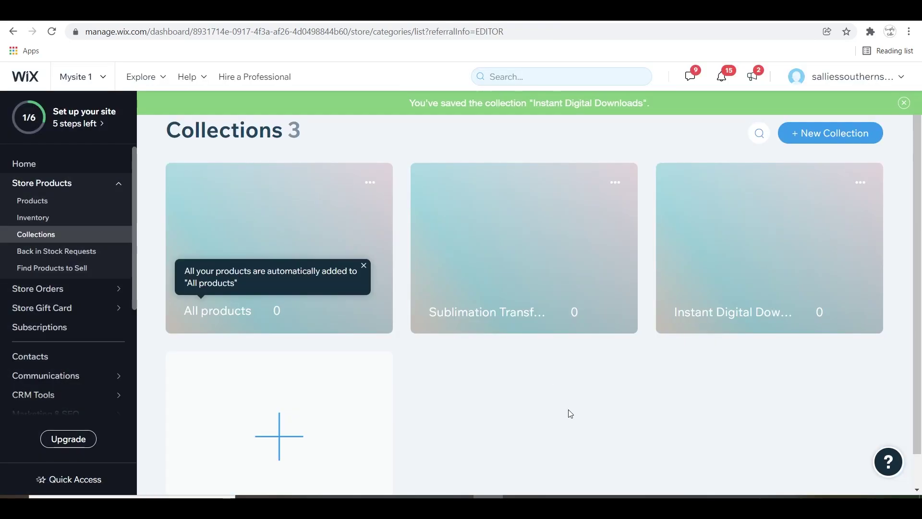
- Start a new physical product from the Products list
{"action": "left_click", "coordinate": [35, 200]}
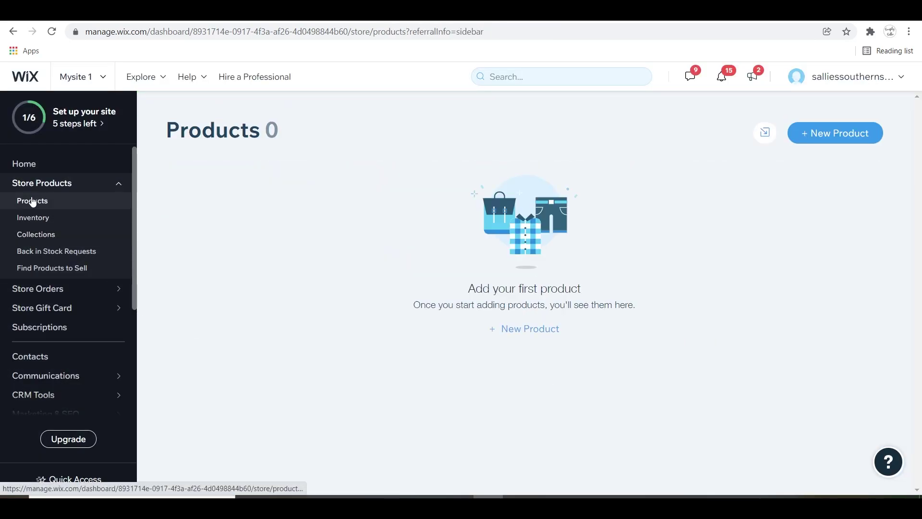
{"action": "left_click", "coordinate": [518, 331]}
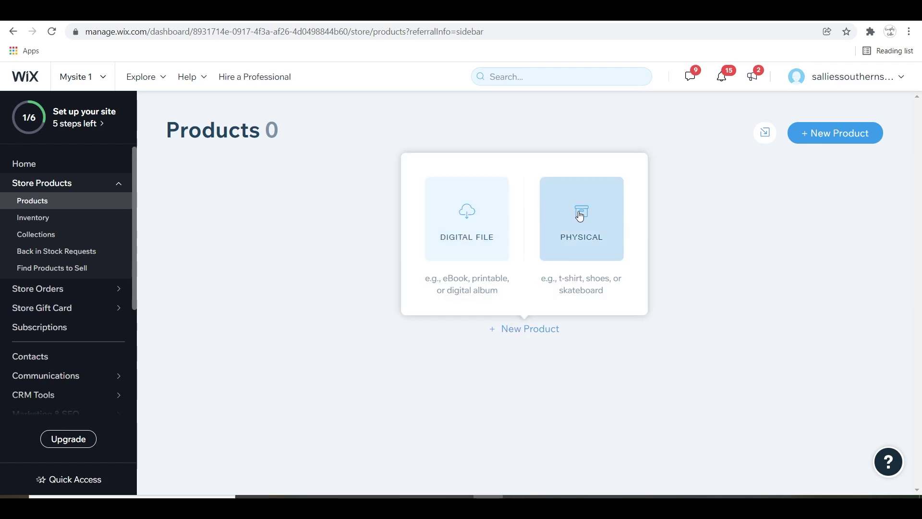
{"action": "left_click", "coordinate": [581, 254]}
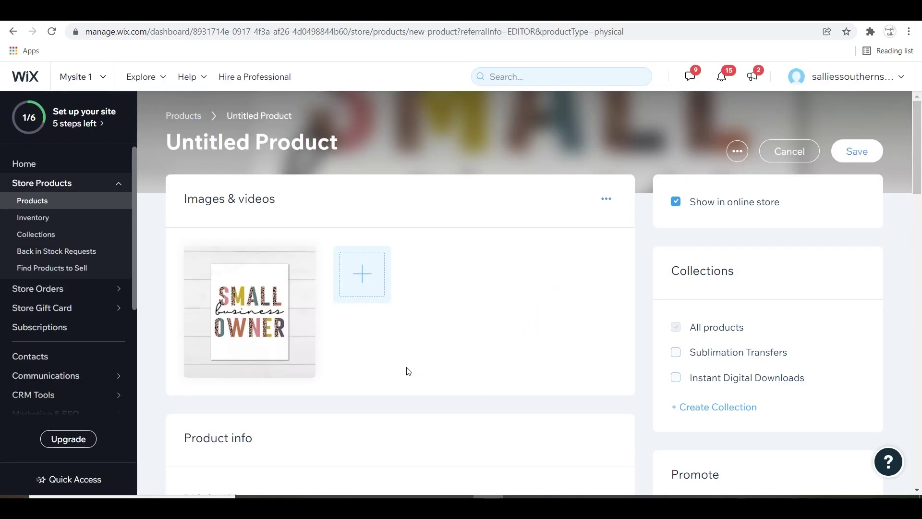
- Name the product 'Small Business Owner Sublimation Transfer'
{"action": "scroll", "coordinate": [534, 333], "scroll_direction": "down", "scroll_amount": 2}
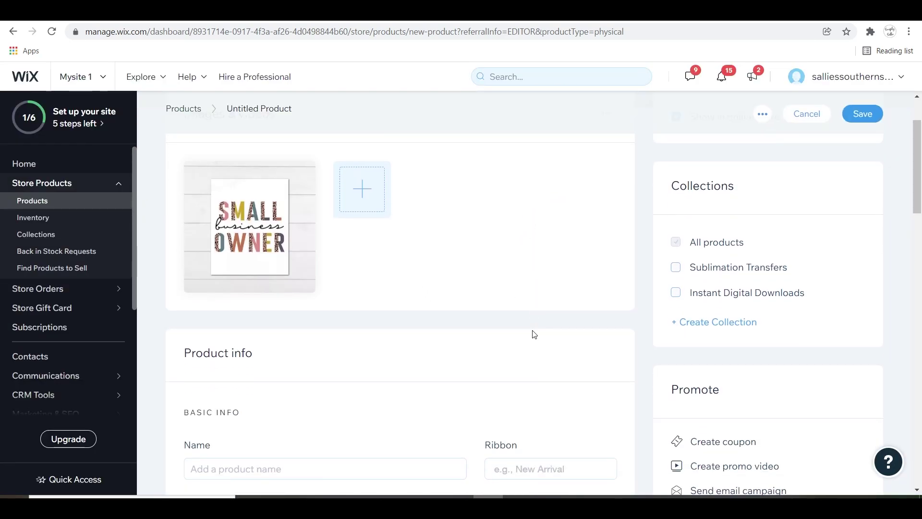
{"action": "scroll", "coordinate": [534, 334], "scroll_direction": "down", "scroll_amount": 1}
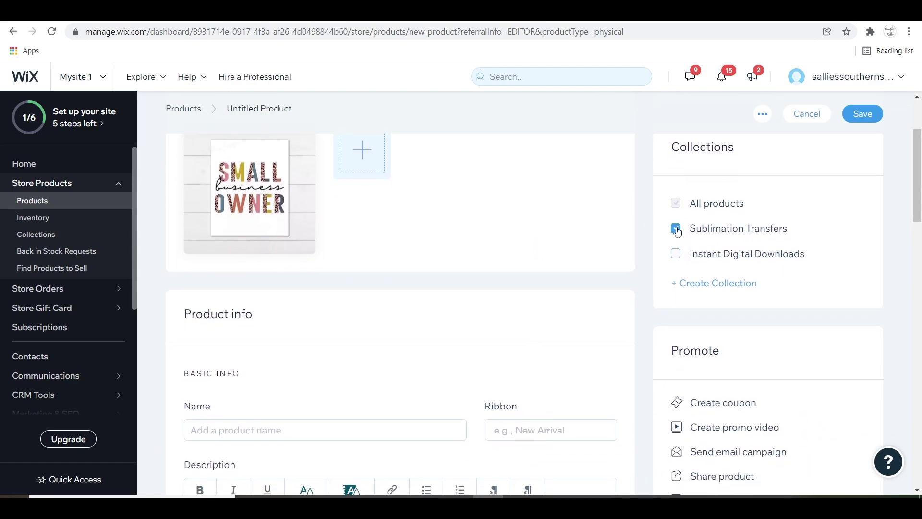
{"action": "scroll", "coordinate": [629, 300], "scroll_direction": "down", "scroll_amount": 3}
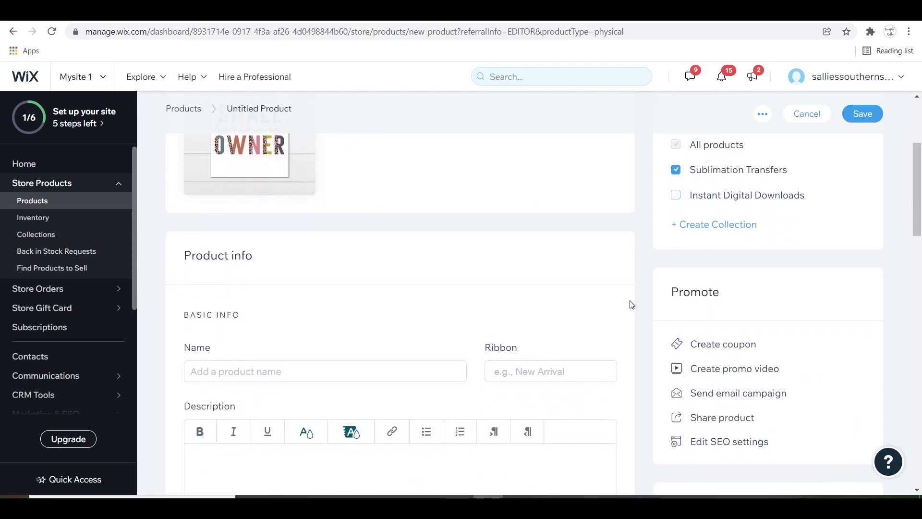
{"action": "left_click", "coordinate": [239, 284]}
{"action": "scroll", "coordinate": [413, 259], "scroll_direction": "up", "scroll_amount": 2}
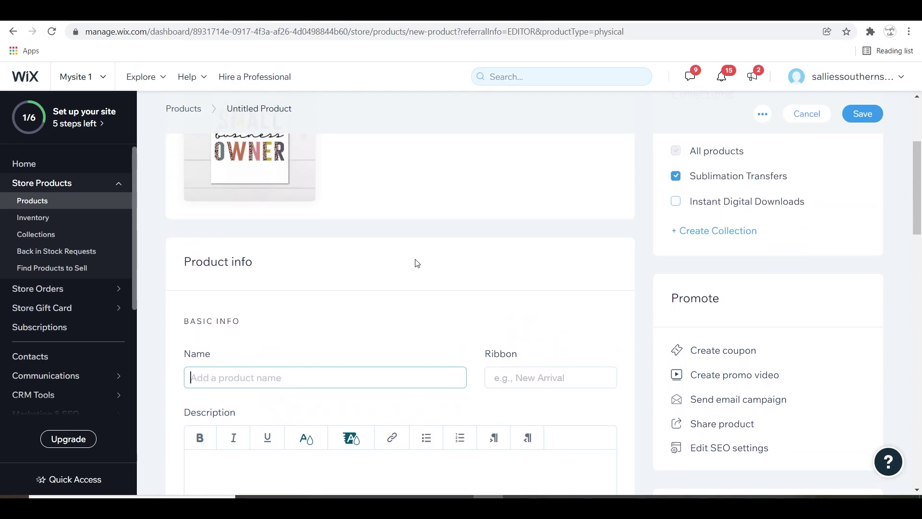
{"action": "scroll", "coordinate": [414, 262], "scroll_direction": "down", "scroll_amount": 1}
{"action": "type", "text": "Small Business Owner Sublimation Transfer"}
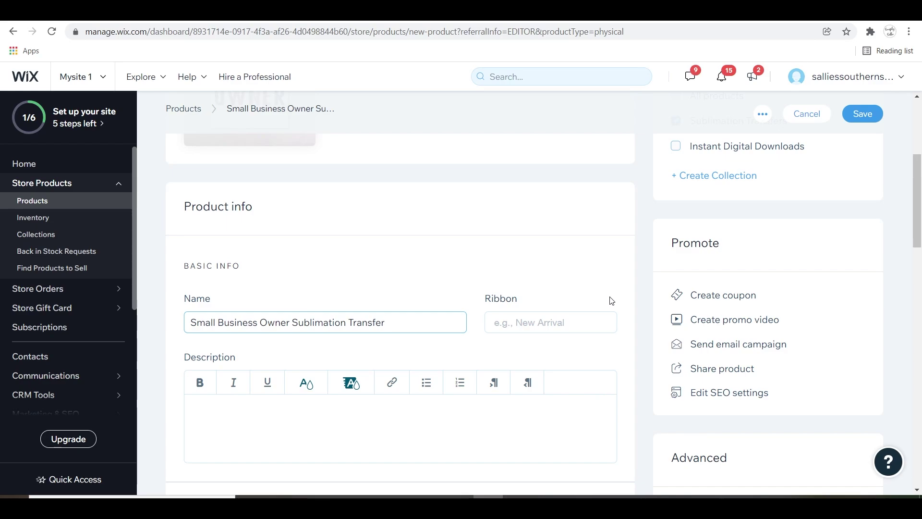
- Paste the pressing instructions into the product description
{"action": "scroll", "coordinate": [611, 300], "scroll_direction": "down", "scroll_amount": 3}
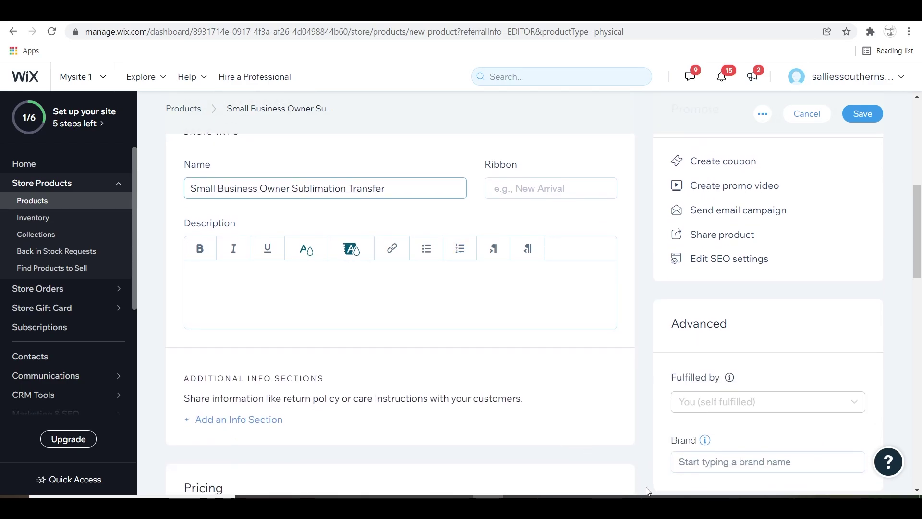
{"action": "scroll", "coordinate": [544, 340], "scroll_direction": "down", "scroll_amount": 1}
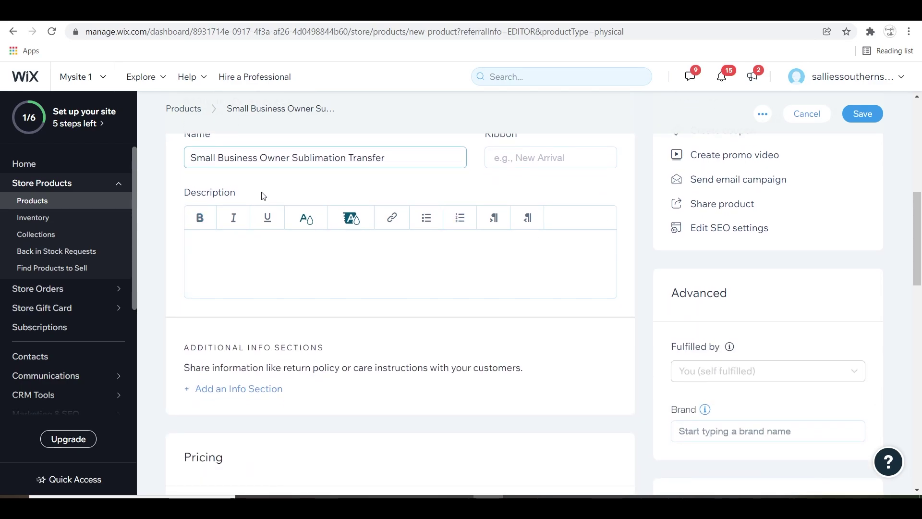
{"action": "left_click", "coordinate": [269, 264]}
{"action": "key", "text": "ctrl+v"}
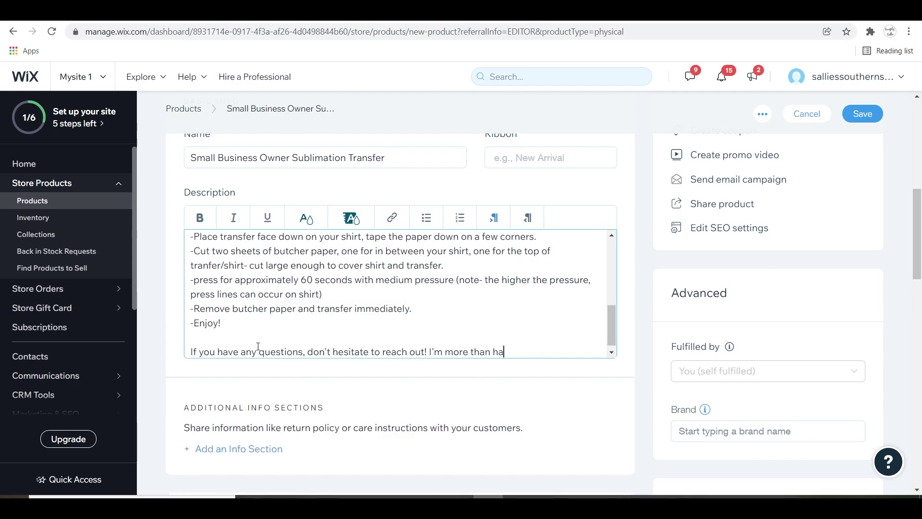
{"action": "scroll", "coordinate": [498, 381], "scroll_direction": "down", "scroll_amount": 3}
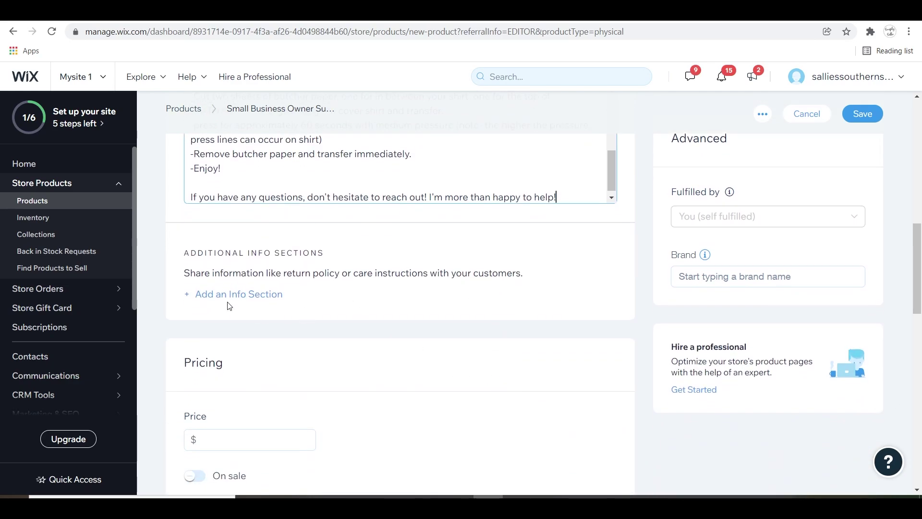
{"action": "left_click", "coordinate": [219, 294]}
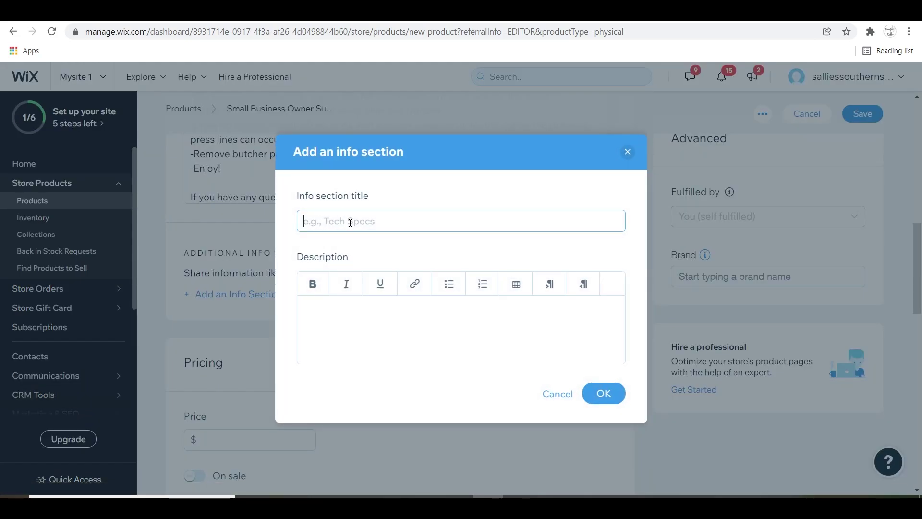
{"action": "type", "text": "Return Policy"}
{"action": "left_click", "coordinate": [345, 307]}
{"action": "type", "text": "Du"}
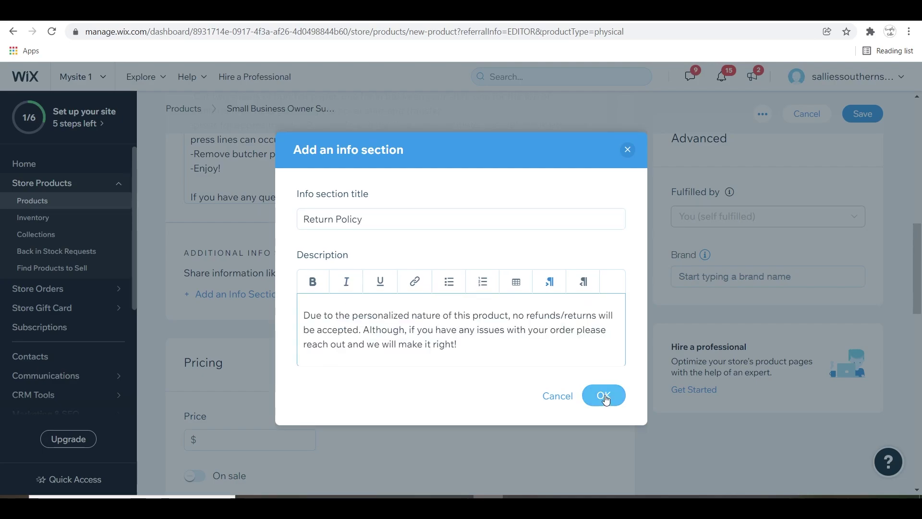
{"action": "left_click", "coordinate": [604, 396]}
{"action": "scroll", "coordinate": [459, 344], "scroll_direction": "down", "scroll_amount": 1}
{"action": "scroll", "coordinate": [322, 264], "scroll_direction": "down", "scroll_amount": 4}
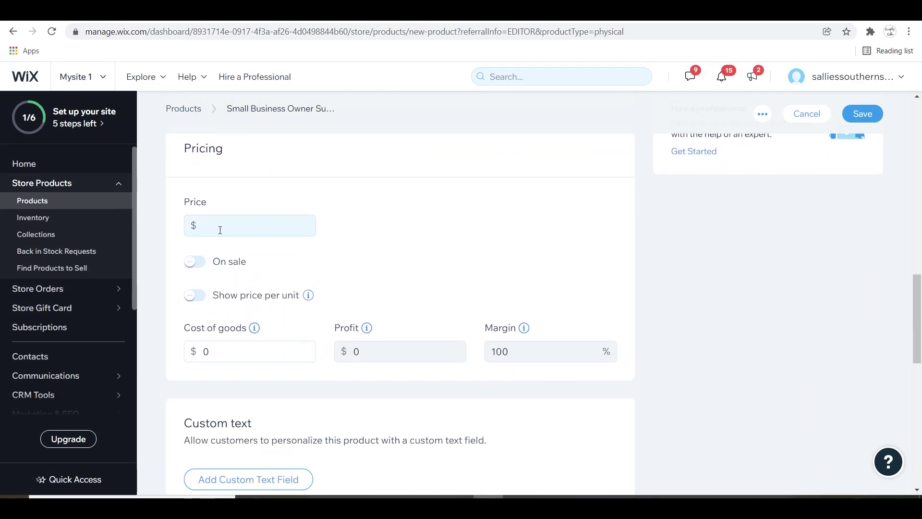
{"action": "left_click", "coordinate": [219, 228]}
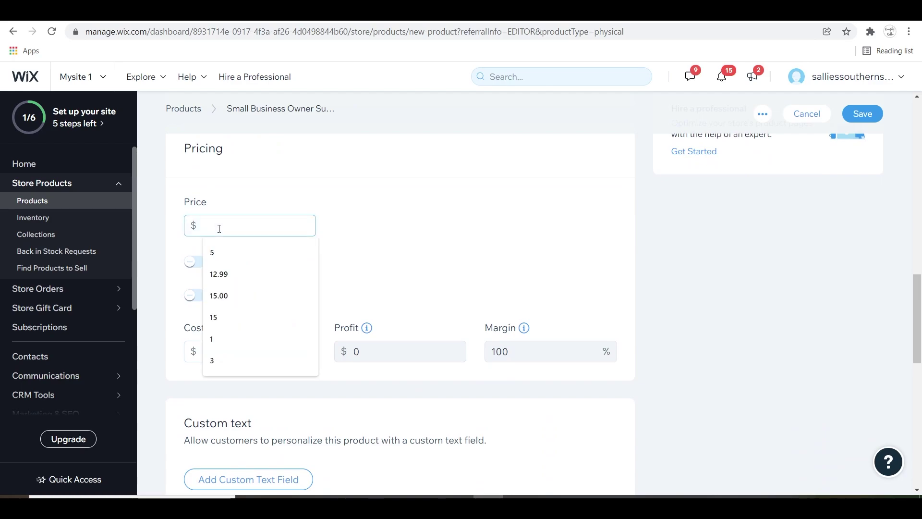
{"action": "type", "text": "1"}
{"action": "left_click", "coordinate": [370, 222]}
{"action": "scroll", "coordinate": [423, 253], "scroll_direction": "down", "scroll_amount": 2}
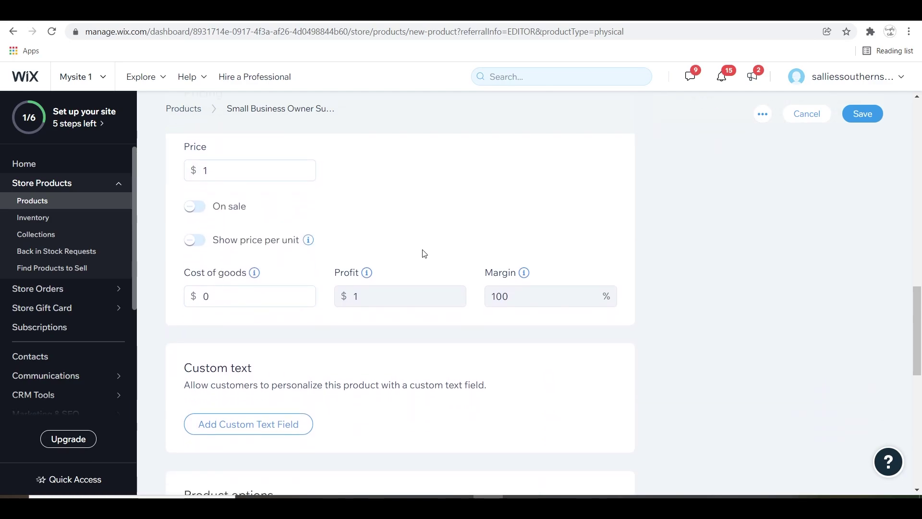
{"action": "scroll", "coordinate": [424, 253], "scroll_direction": "up", "scroll_amount": 1}
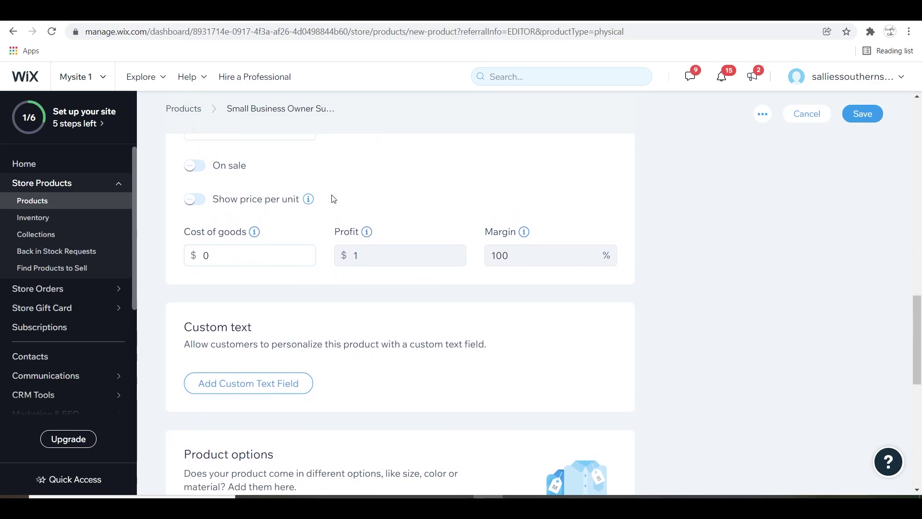
{"action": "mouse_move", "coordinate": [254, 235]}
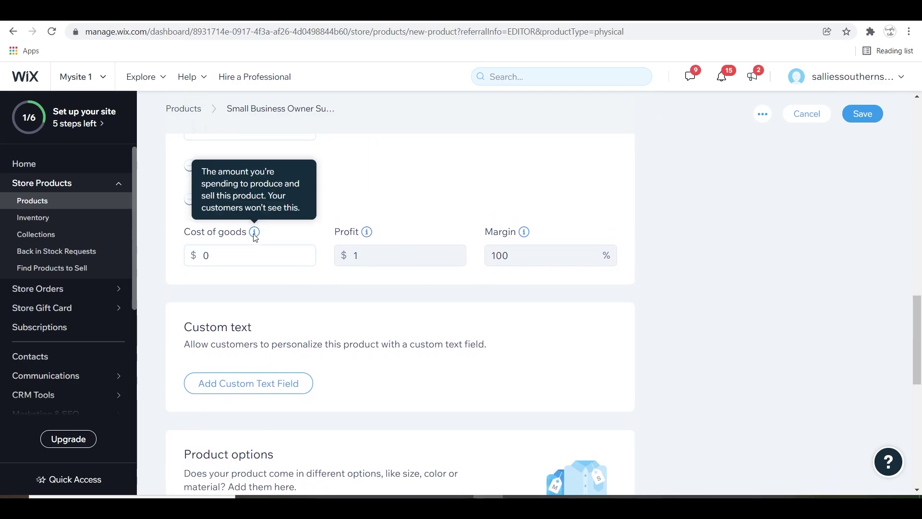
{"action": "mouse_move", "coordinate": [366, 233]}
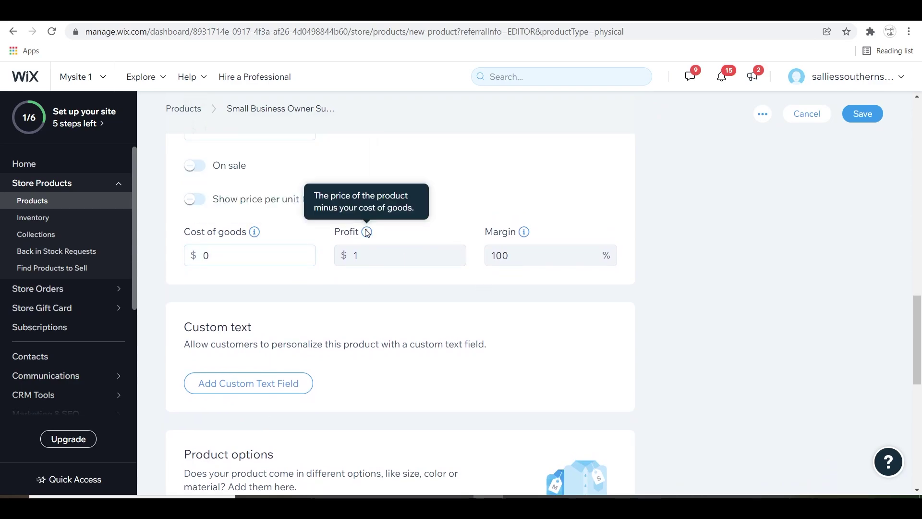
{"action": "mouse_move", "coordinate": [528, 235]}
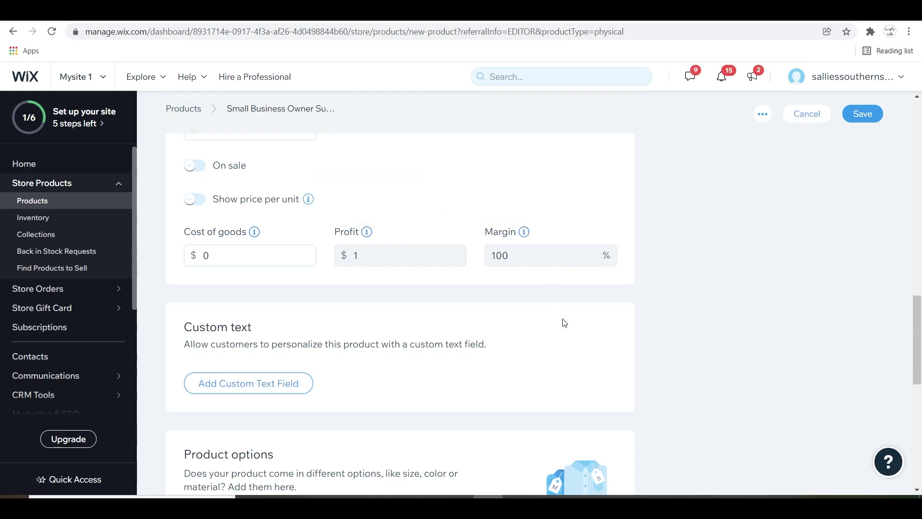
{"action": "scroll", "coordinate": [562, 321], "scroll_direction": "down", "scroll_amount": 3}
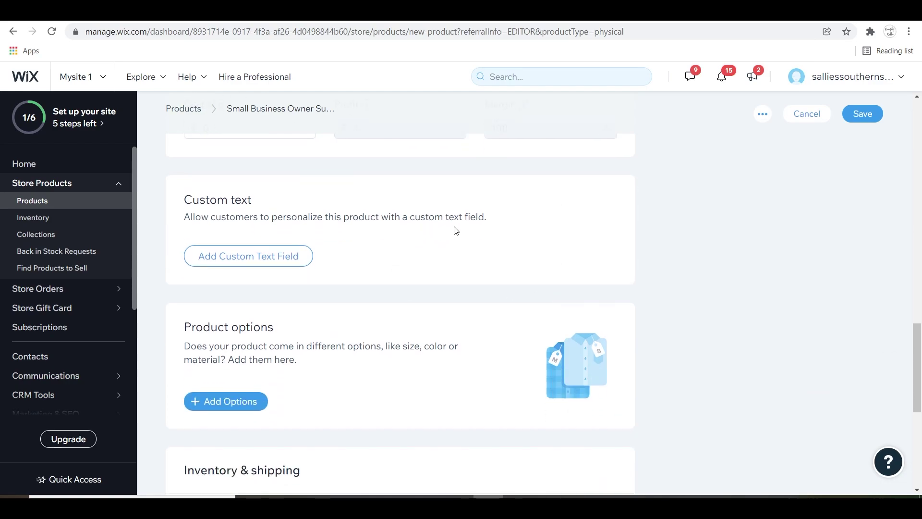
{"action": "scroll", "coordinate": [294, 334], "scroll_direction": "down", "scroll_amount": 3}
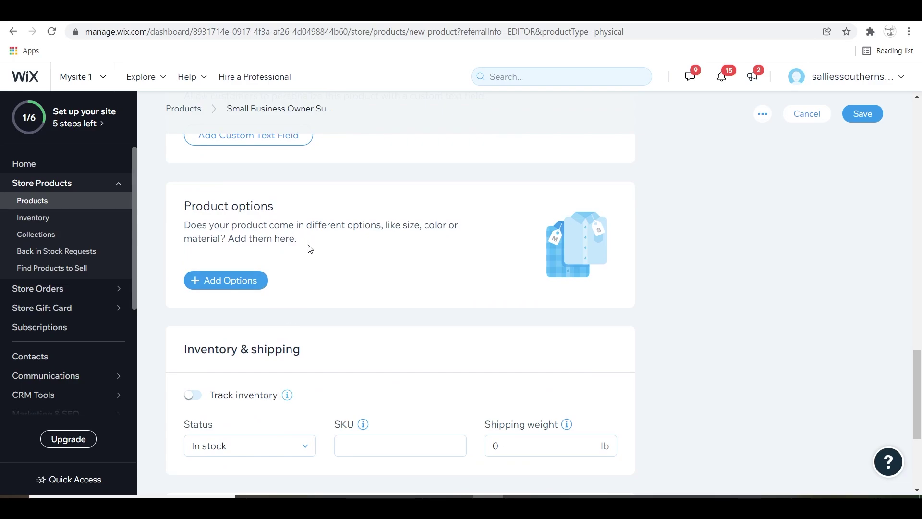
- Add a Size option with choices 3 inches, 3.5 inches, and the rest up to 12.5 inches
{"action": "left_click", "coordinate": [253, 283]}
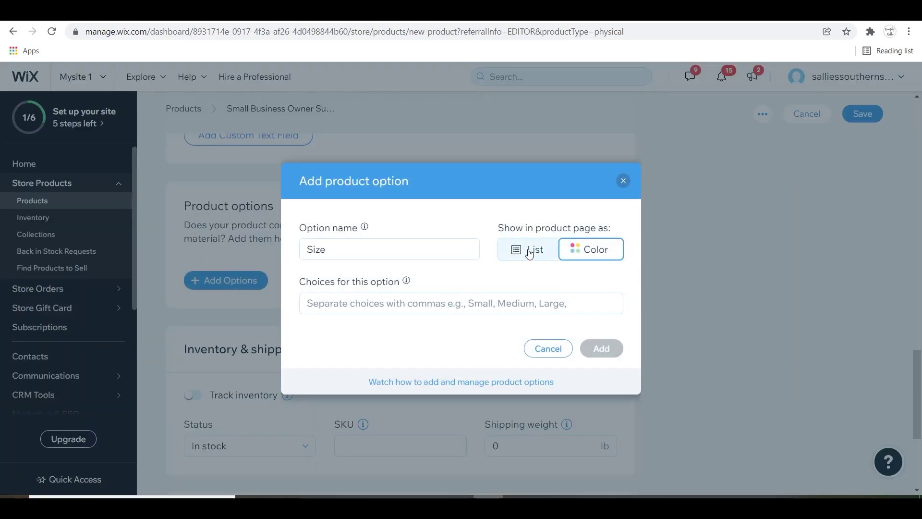
{"action": "left_click", "coordinate": [324, 309]}
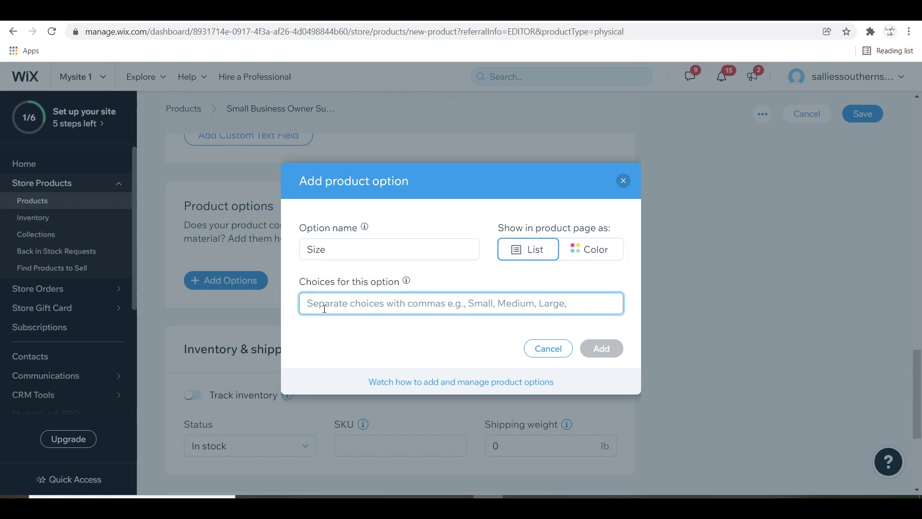
{"action": "type", "text": "3 inches"}
{"action": "key", "text": "Return"}
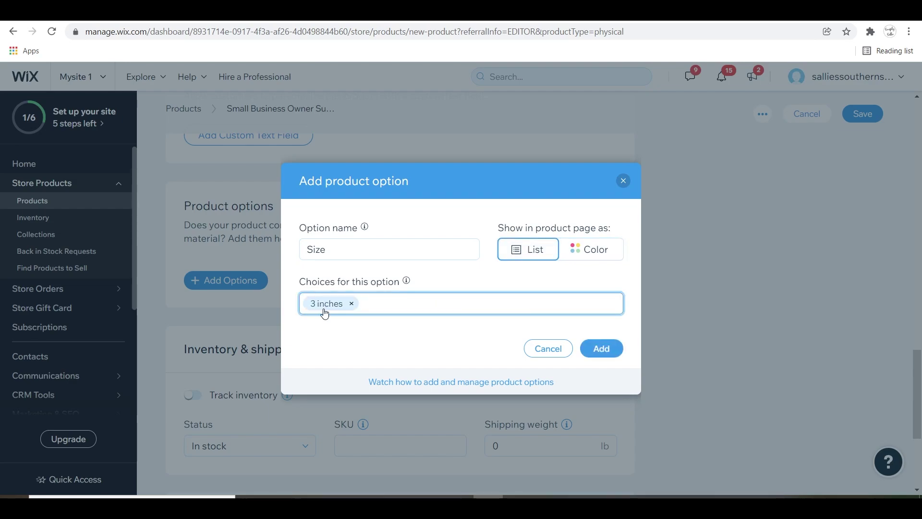
{"action": "type", "text": "3.5 inches"}
{"action": "key", "text": "Return"}
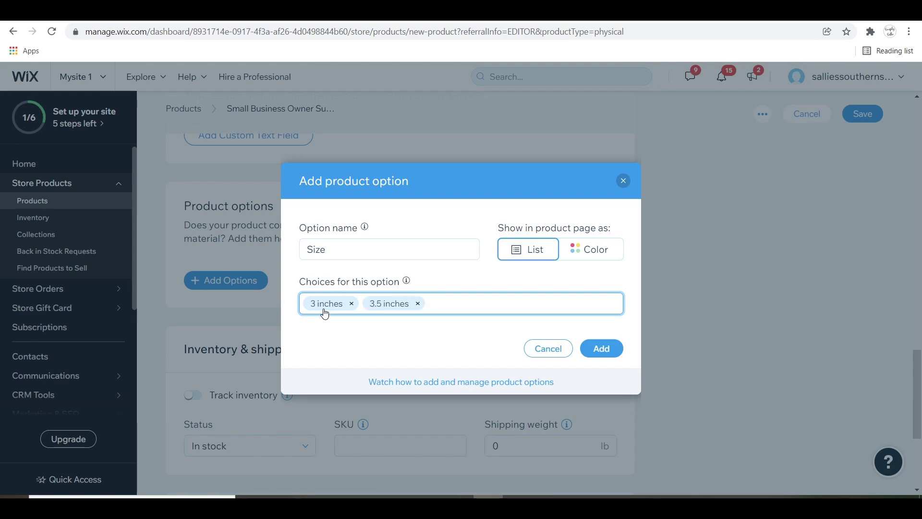
{"action": "type", "text": "4 inches, 5 inches, 6 inches, 7.5 inches, 8.5 inches, 9.5 inches, 10.5 inches, 11.5 inches, 12.5 inches"}
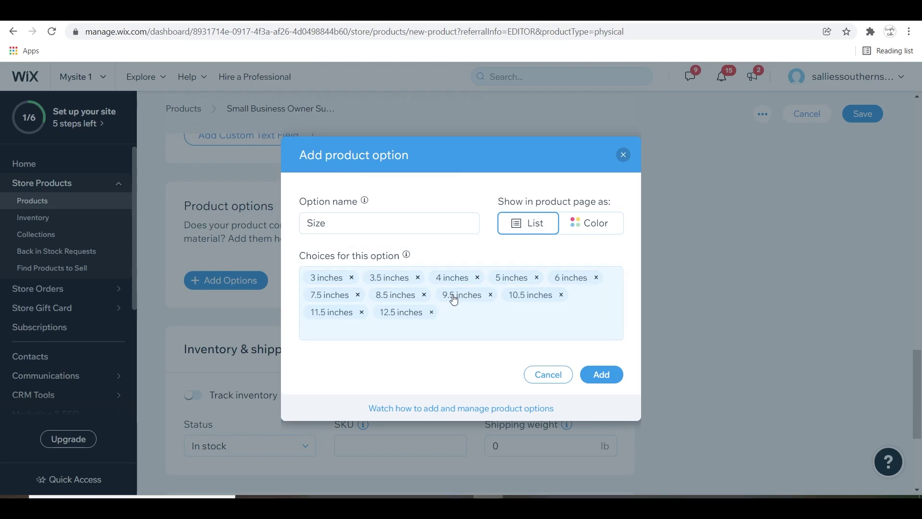
{"action": "left_click", "coordinate": [604, 374]}
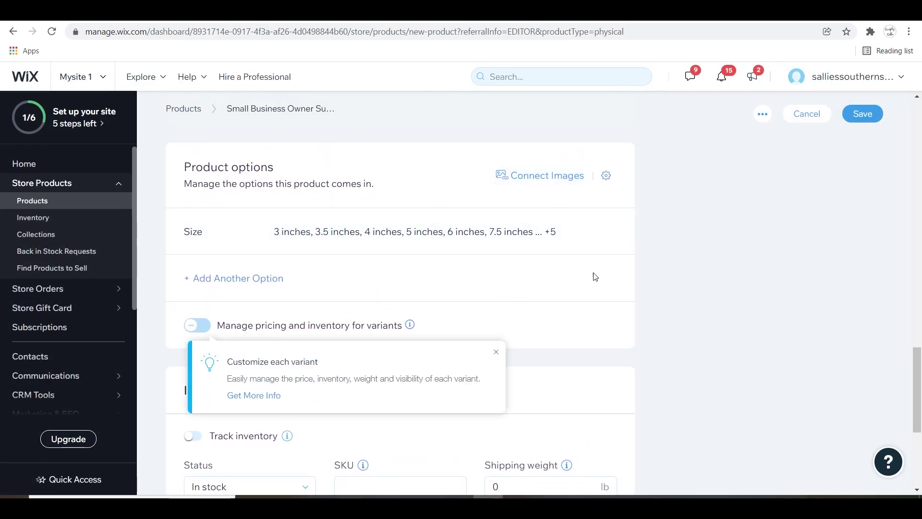
{"action": "scroll", "coordinate": [619, 294], "scroll_direction": "down", "scroll_amount": 2}
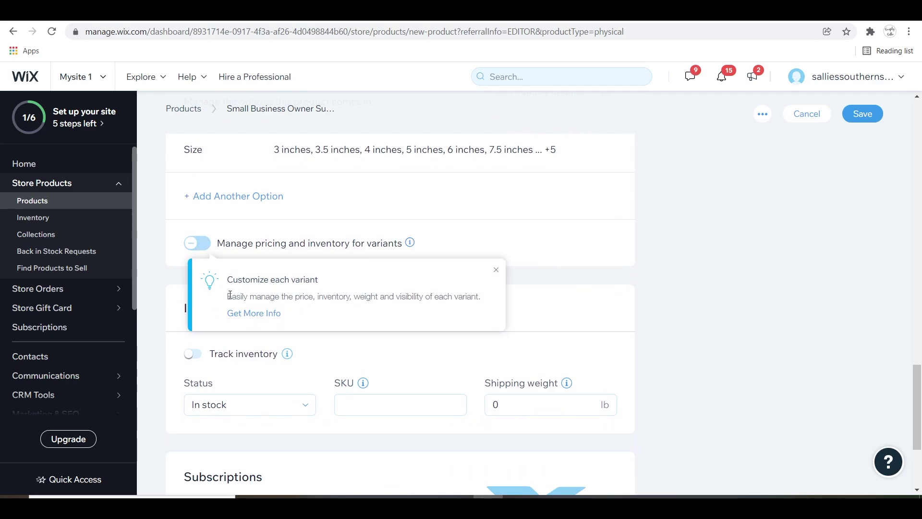
- Enable variant pricing and set charges from $0.25 for 3.5 inches through 7.5 inches
{"action": "left_click", "coordinate": [496, 270]}
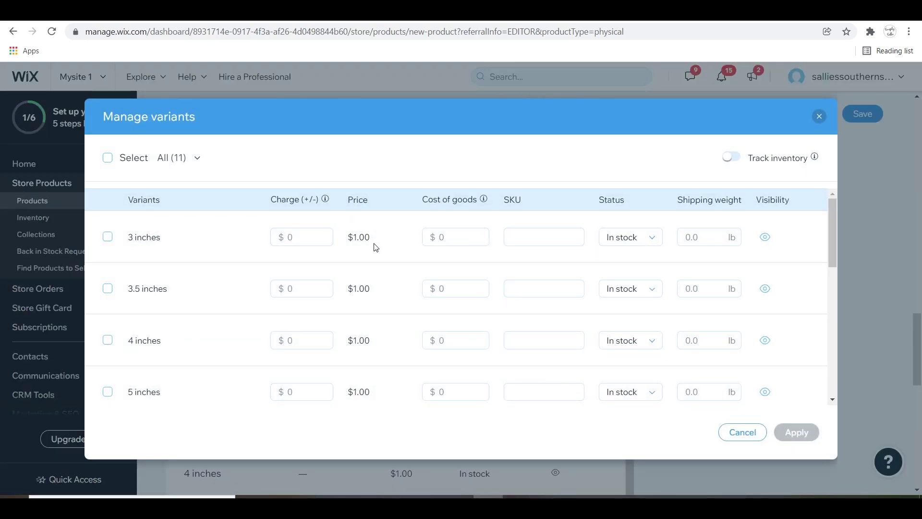
{"action": "left_click", "coordinate": [302, 289]}
{"action": "type", "text": ".25"}
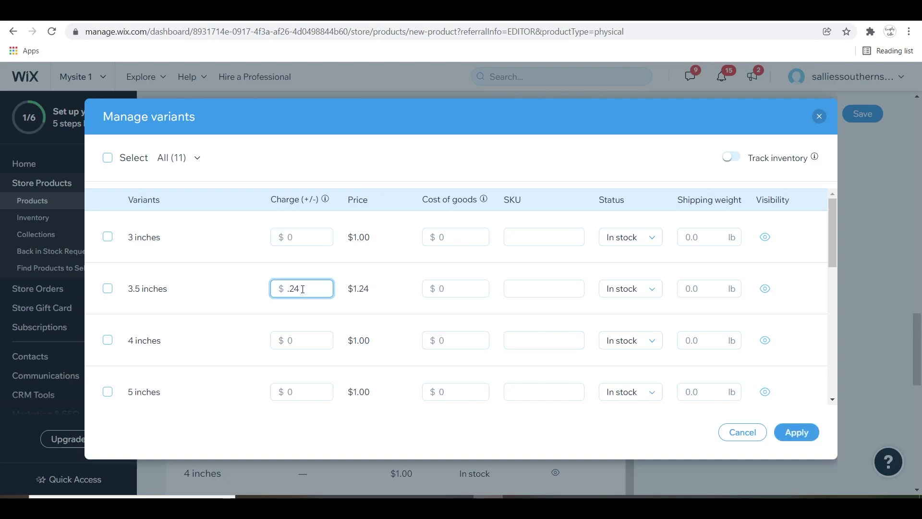
{"action": "left_click", "coordinate": [307, 347]}
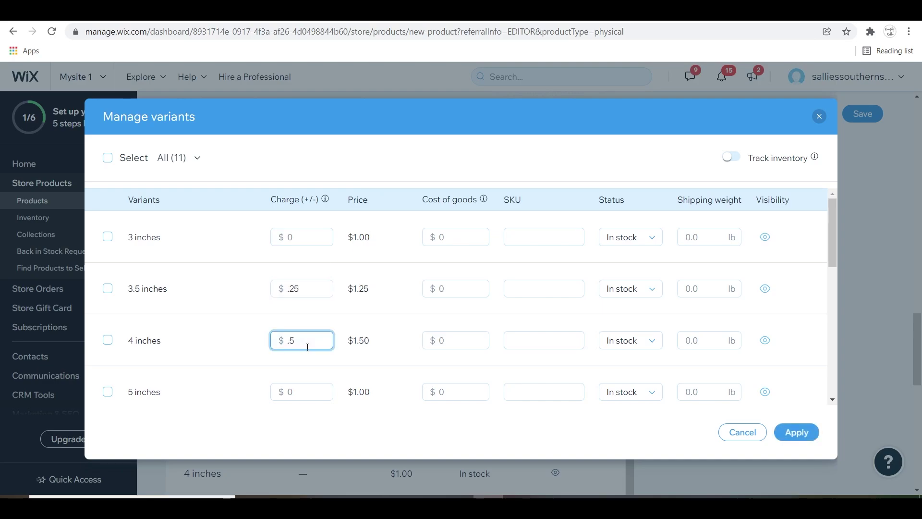
{"action": "left_click", "coordinate": [300, 387]}
{"action": "scroll", "coordinate": [300, 386], "scroll_direction": "down", "scroll_amount": 3}
{"action": "left_click", "coordinate": [305, 291]}
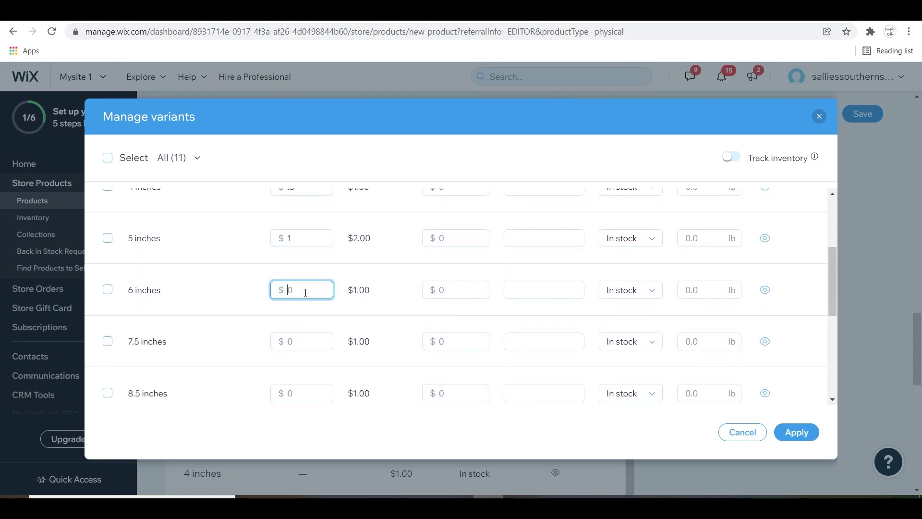
{"action": "left_click", "coordinate": [298, 344]}
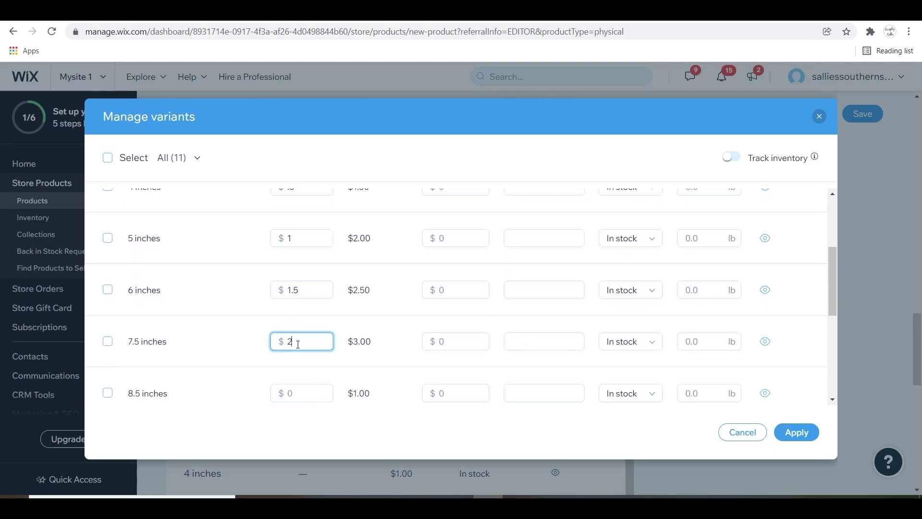
{"action": "scroll", "coordinate": [297, 344], "scroll_direction": "down", "scroll_amount": 2}
- Set charges $2, $3, $3.5 for 8.5–10.5 inches, up to $4.50 for 12.5 inches, and apply
{"action": "left_click", "coordinate": [294, 284]}
{"action": "type", "text": "2"}
{"action": "left_click", "coordinate": [291, 333]}
{"action": "type", "text": "3"}
{"action": "scroll", "coordinate": [336, 312], "scroll_direction": "down", "scroll_amount": 1}
{"action": "left_click", "coordinate": [306, 315]}
{"action": "type", "text": "3.5"}
{"action": "scroll", "coordinate": [302, 312], "scroll_direction": "down", "scroll_amount": 2}
{"action": "left_click", "coordinate": [290, 299]}
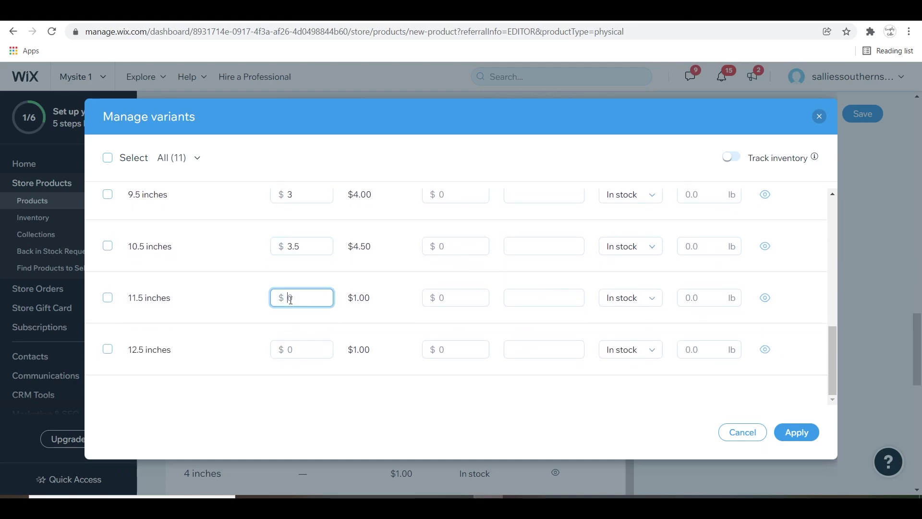
{"action": "left_click", "coordinate": [300, 349]}
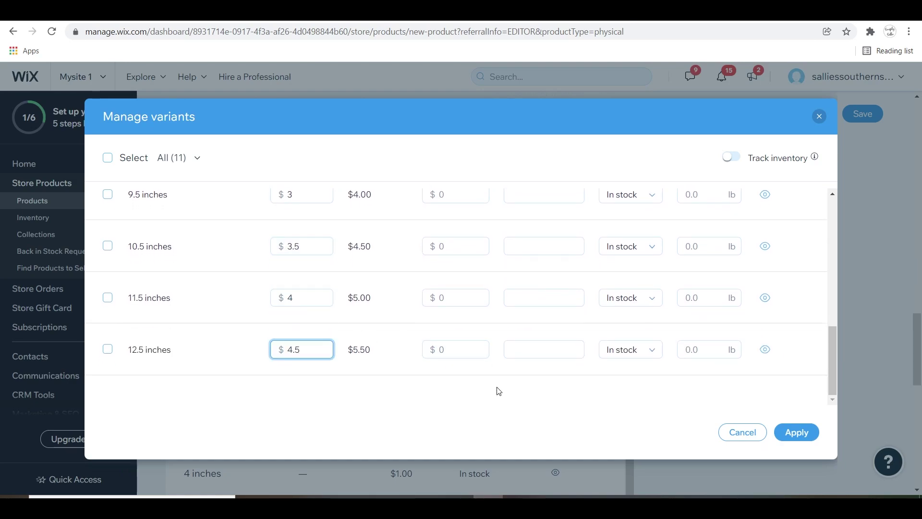
{"action": "type", "text": "4.5"}
{"action": "scroll", "coordinate": [531, 284], "scroll_direction": "up", "scroll_amount": 10}
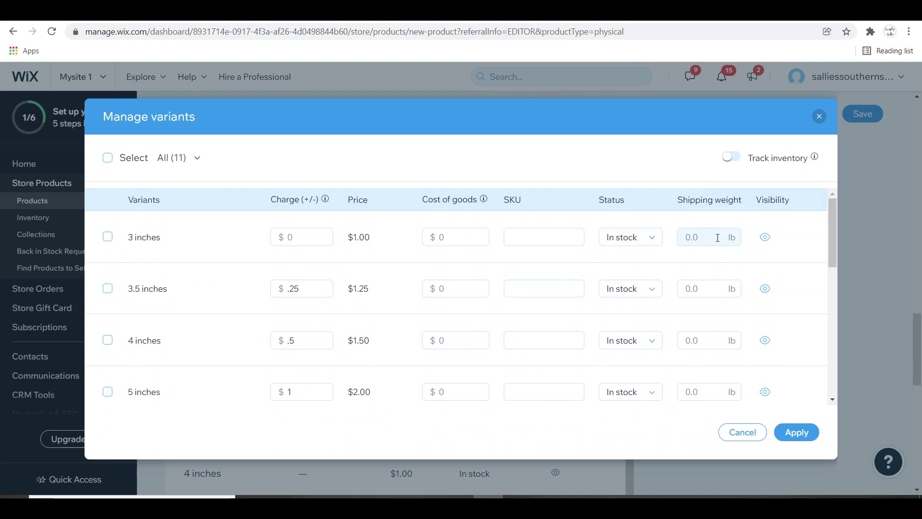
{"action": "left_click", "coordinate": [797, 432]}
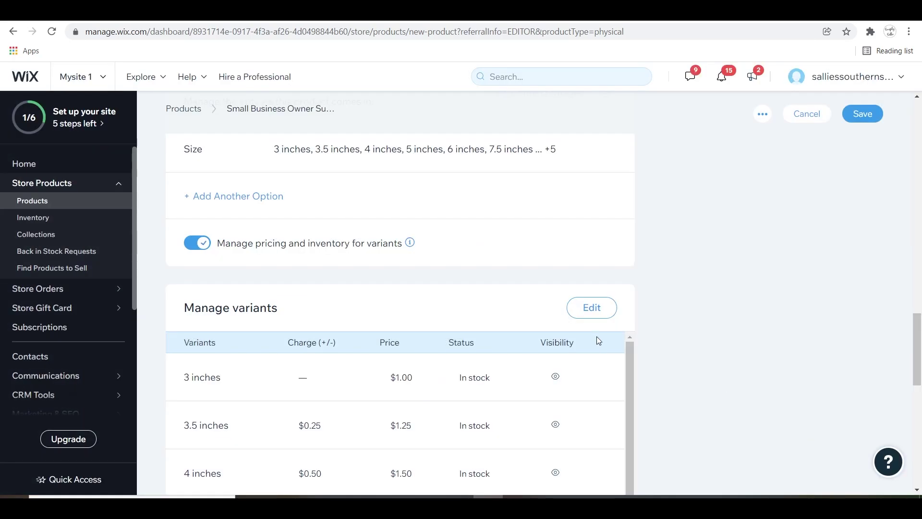
{"action": "scroll", "coordinate": [642, 370], "scroll_direction": "down", "scroll_amount": 10}
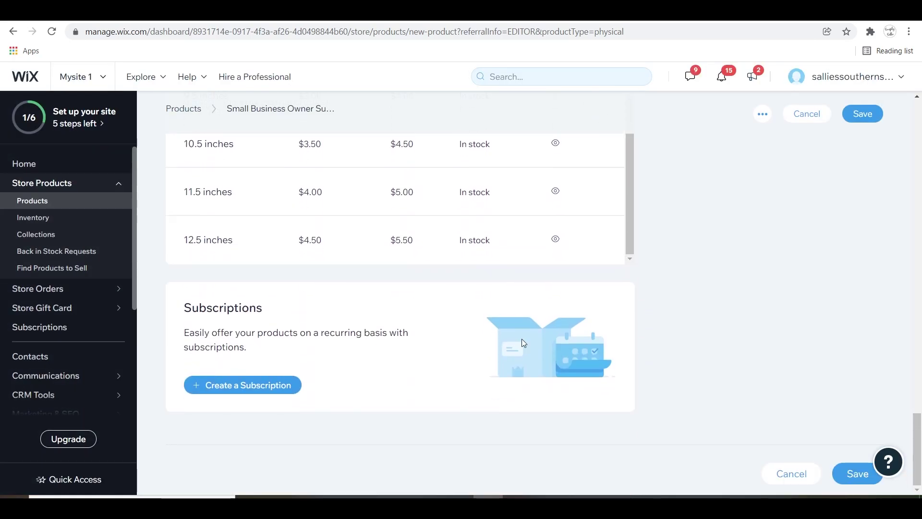
{"action": "scroll", "coordinate": [676, 354], "scroll_direction": "up", "scroll_amount": 15}
{"action": "scroll", "coordinate": [821, 365], "scroll_direction": "down", "scroll_amount": 6}
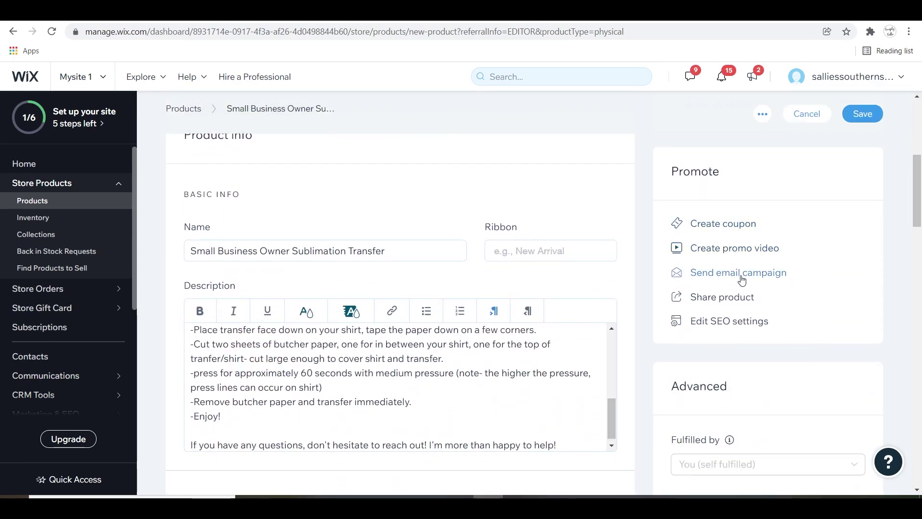
{"action": "scroll", "coordinate": [834, 340], "scroll_direction": "down", "scroll_amount": 4}
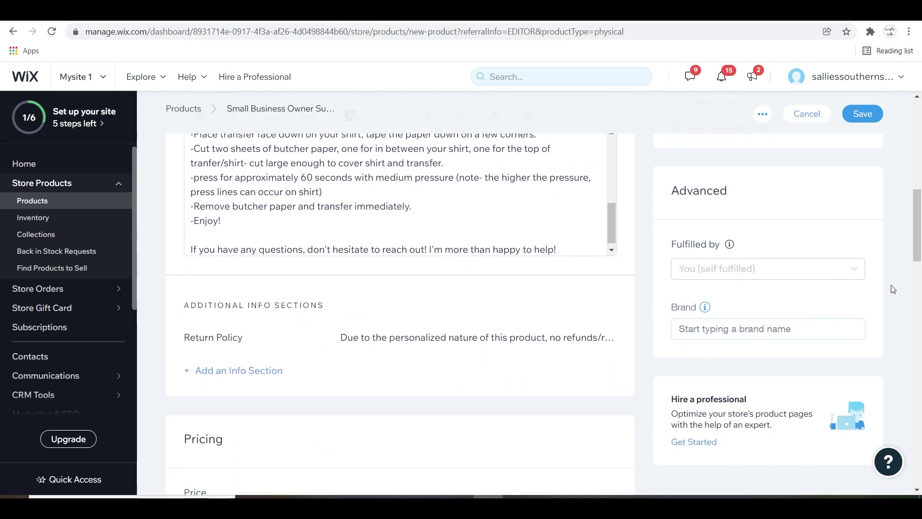
{"action": "scroll", "coordinate": [824, 318], "scroll_direction": "down", "scroll_amount": 3}
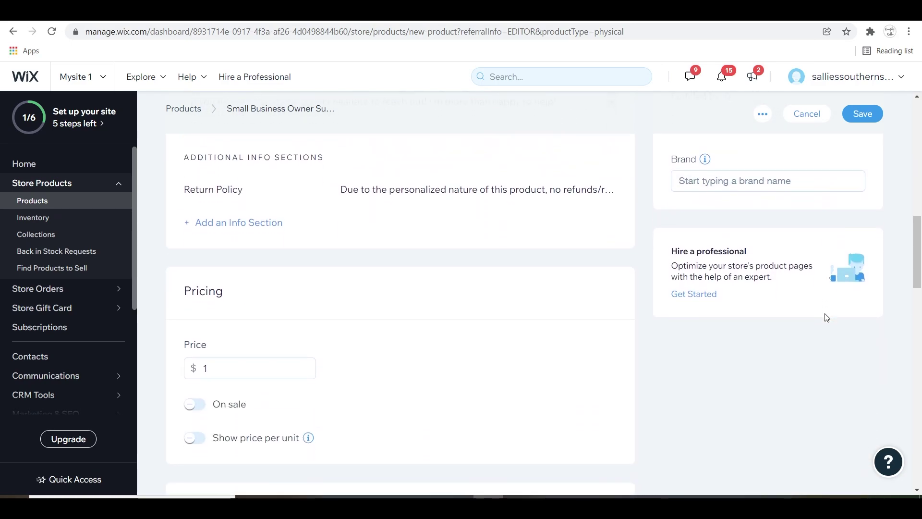
{"action": "scroll", "coordinate": [827, 318], "scroll_direction": "down", "scroll_amount": 6}
{"action": "scroll", "coordinate": [826, 318], "scroll_direction": "up", "scroll_amount": 15}
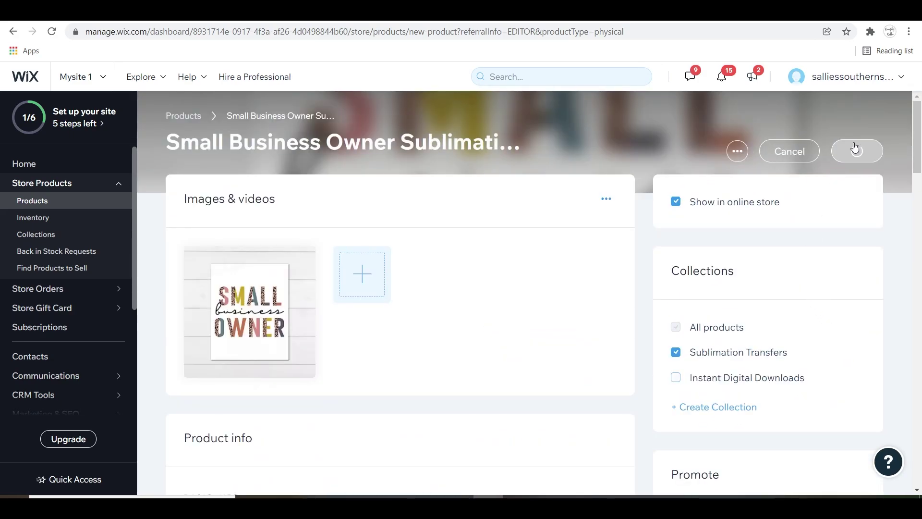
- Save the current product, reopen it, and save it as a duplicate copy
{"action": "left_click", "coordinate": [854, 149]}
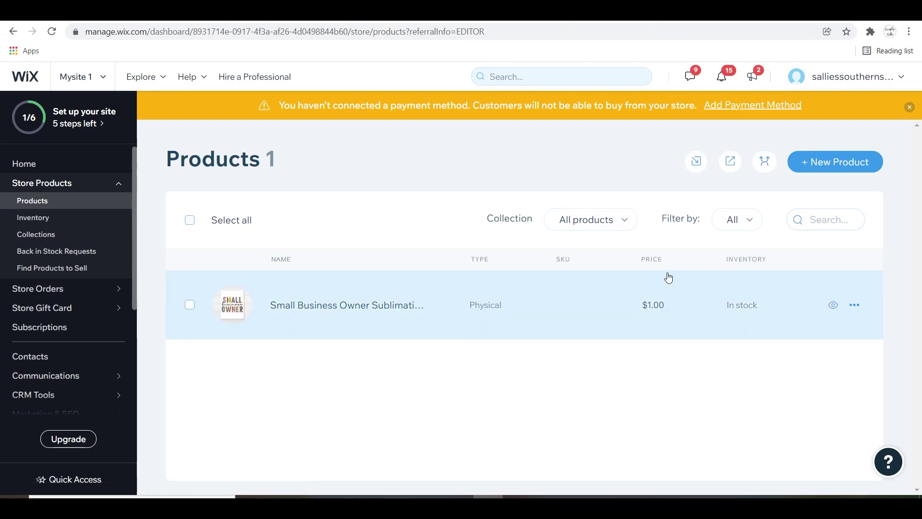
{"action": "left_click", "coordinate": [283, 306]}
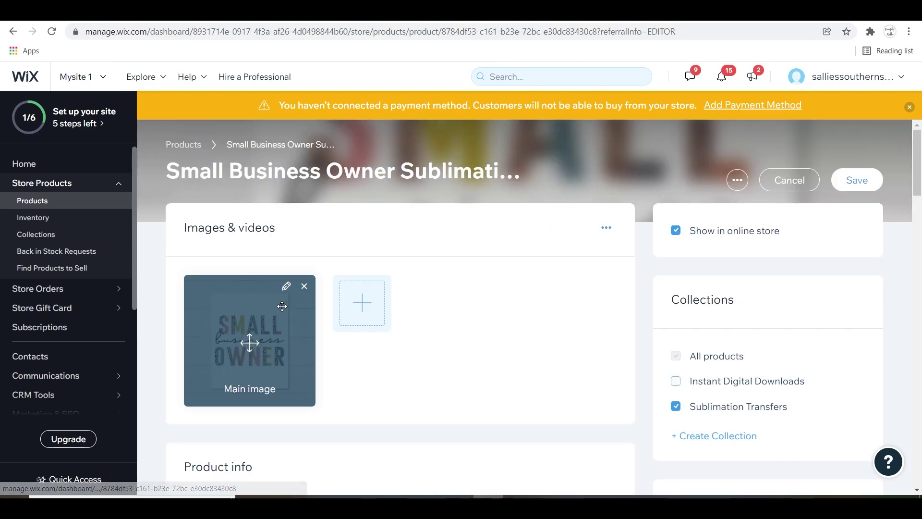
{"action": "left_click", "coordinate": [735, 180]}
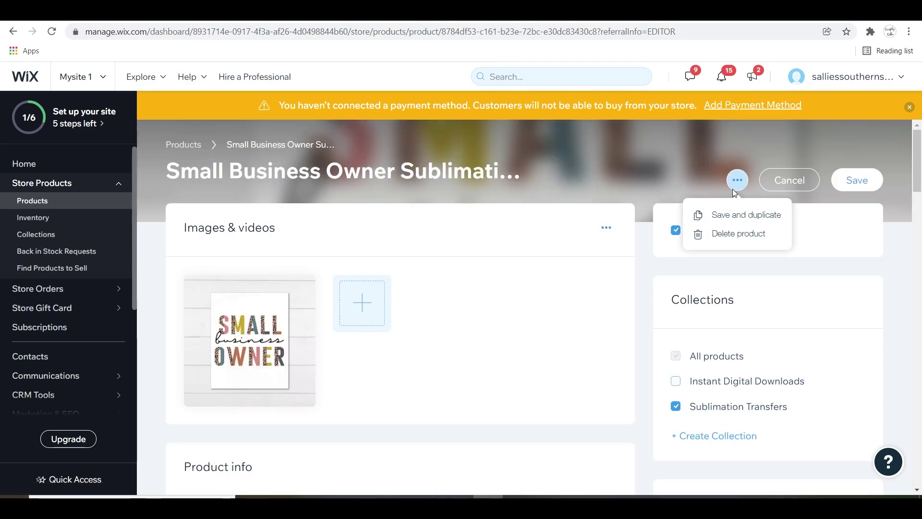
{"action": "left_click", "coordinate": [727, 220]}
{"action": "scroll", "coordinate": [386, 346], "scroll_direction": "down", "scroll_amount": 4}
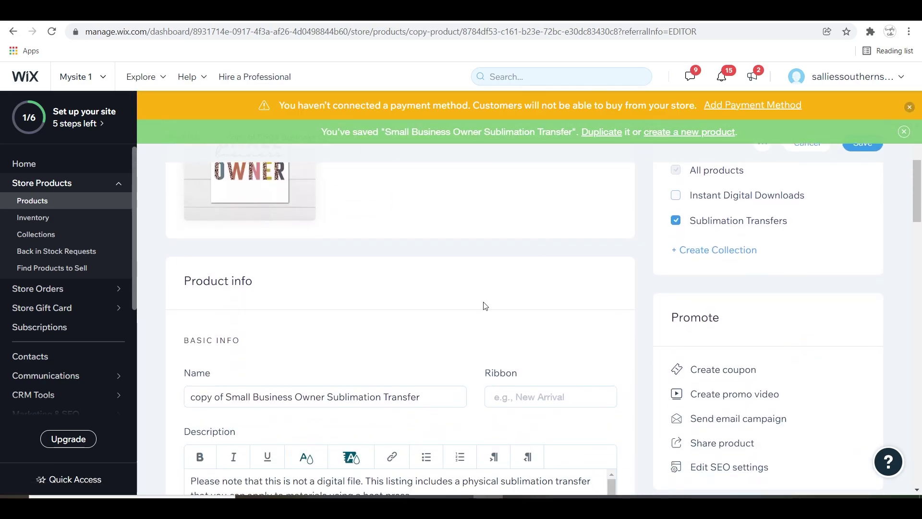
{"action": "scroll", "coordinate": [394, 277], "scroll_direction": "up", "scroll_amount": 3}
- Rename the copy to 'Minding My Own Small Business' and save it
{"action": "left_click", "coordinate": [360, 243]}
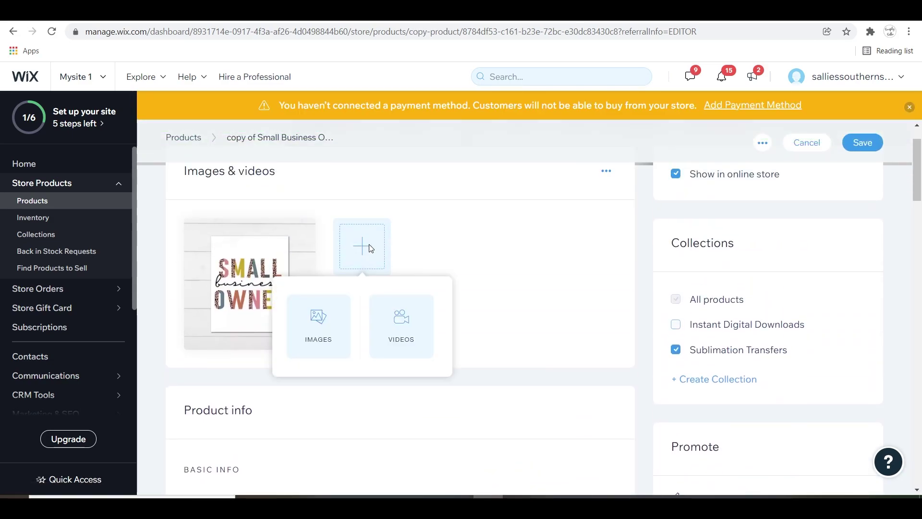
{"action": "left_click", "coordinate": [316, 323]}
{"action": "key", "text": "Escape"}
{"action": "scroll", "coordinate": [319, 315], "scroll_direction": "down", "scroll_amount": 4}
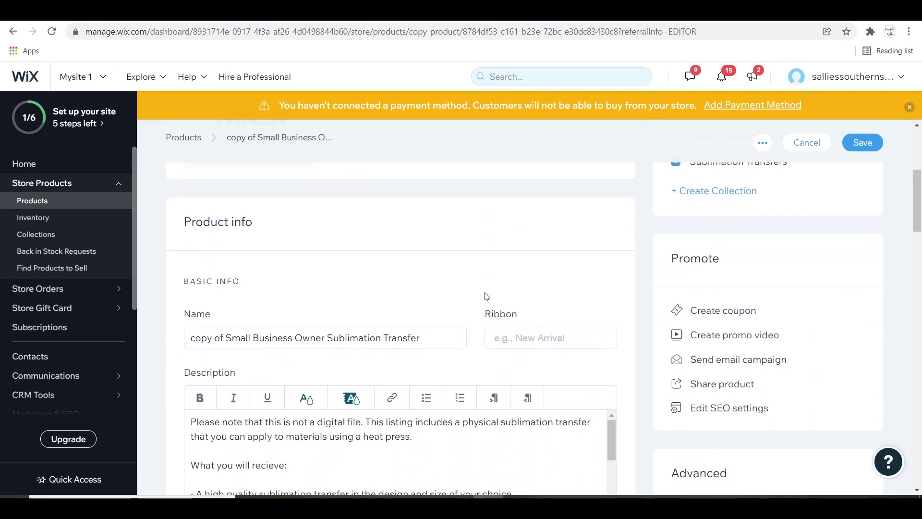
{"action": "left_click_drag", "start_coordinate": [325, 295], "coordinate": [165, 298]}
{"action": "type", "text": "Minding My Own Small Business"}
{"action": "scroll", "coordinate": [354, 334], "scroll_direction": "down", "scroll_amount": 10}
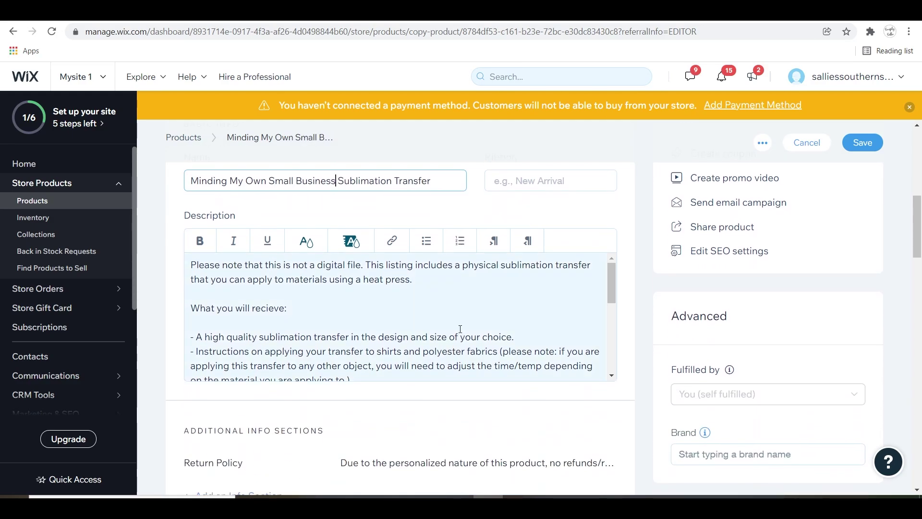
{"action": "scroll", "coordinate": [636, 418], "scroll_direction": "up", "scroll_amount": 10}
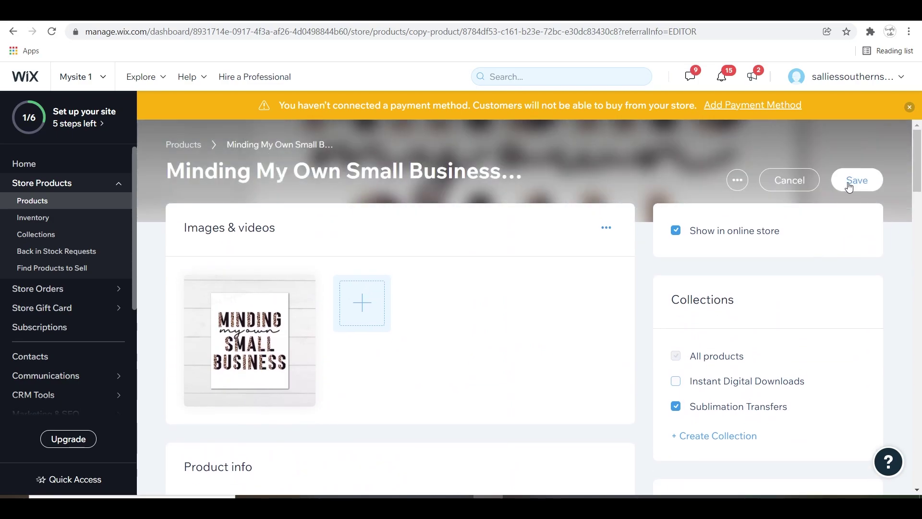
{"action": "left_click", "coordinate": [849, 185]}
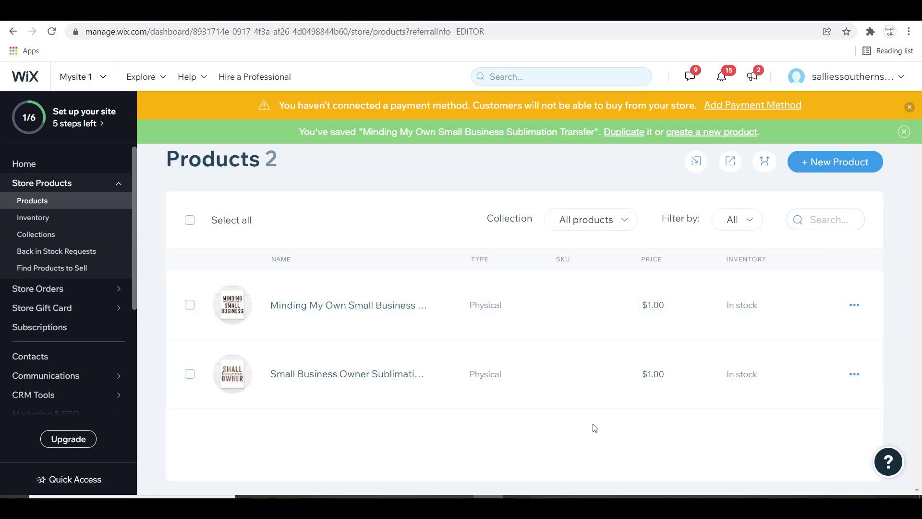
- Duplicate Minding My Own Small Business and replace its MINDING image with LARGE COFFEE
{"action": "left_click", "coordinate": [374, 305]}
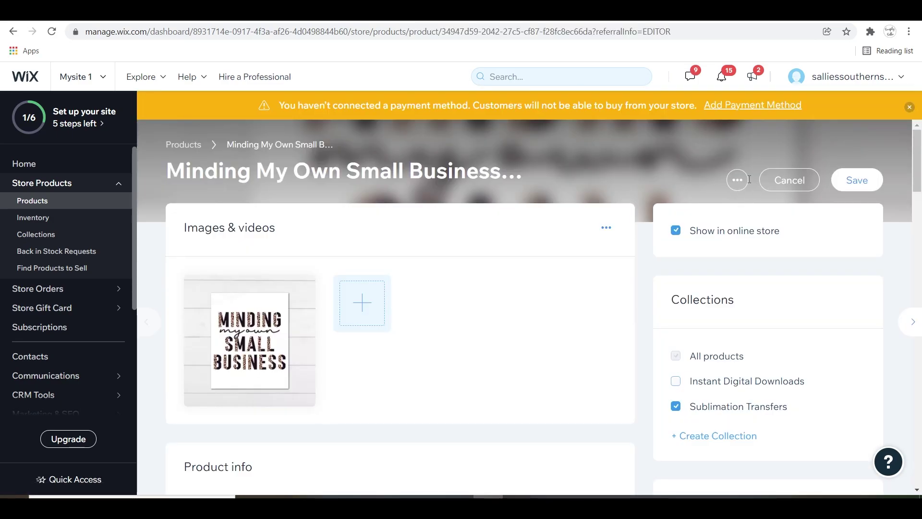
{"action": "left_click", "coordinate": [910, 106]}
{"action": "left_click", "coordinate": [736, 152]}
{"action": "left_click", "coordinate": [736, 187]}
{"action": "left_click", "coordinate": [347, 294]}
{"action": "left_click", "coordinate": [319, 350]}
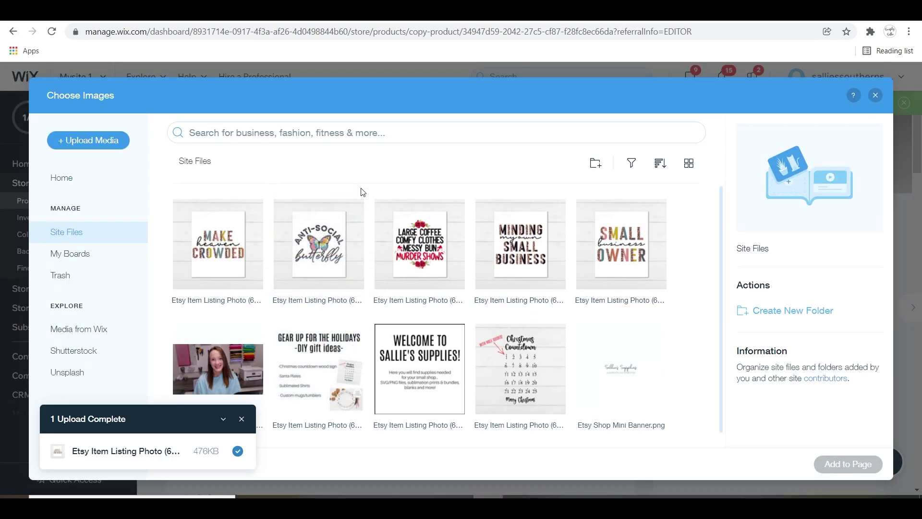
{"action": "double_click", "coordinate": [420, 244]}
{"action": "left_click_drag", "start_coordinate": [362, 272], "coordinate": [284, 265]}
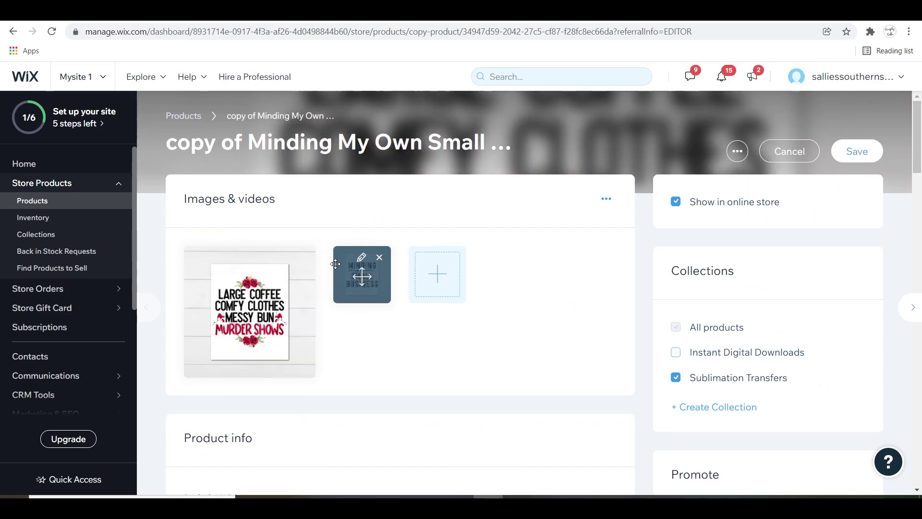
{"action": "left_click", "coordinate": [380, 257]}
- Rename the new copy 'Large Coffee, Comfy Clothes, Messy Bun And Murder Shows'
{"action": "scroll", "coordinate": [494, 325], "scroll_direction": "down", "scroll_amount": 4}
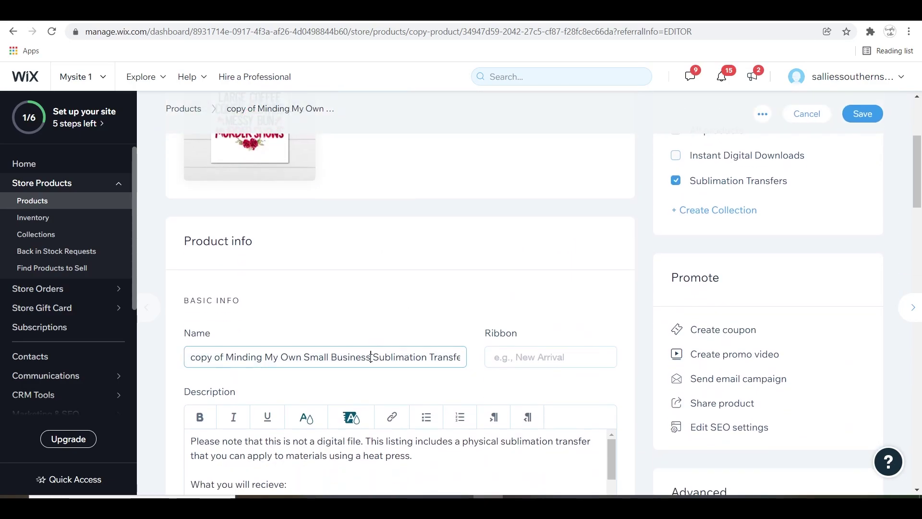
{"action": "left_click_drag", "start_coordinate": [368, 356], "coordinate": [162, 372]}
{"action": "type", "text": "Large Coffe,"}
{"action": "key", "text": "BackSpace"}
{"action": "key", "text": "BackSpace"}
{"action": "type", "text": "e, Comfy Clothes, Messy Bun "}
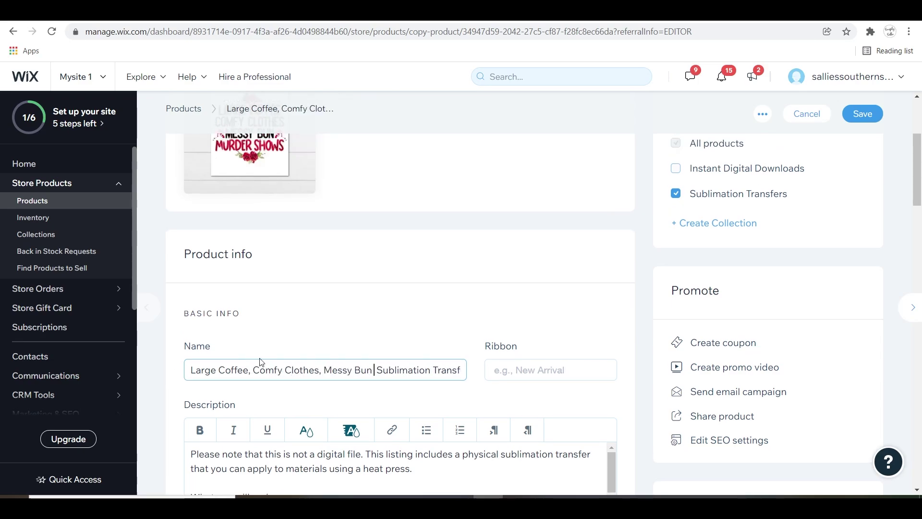
{"action": "type", "text": "And Murder Show"}
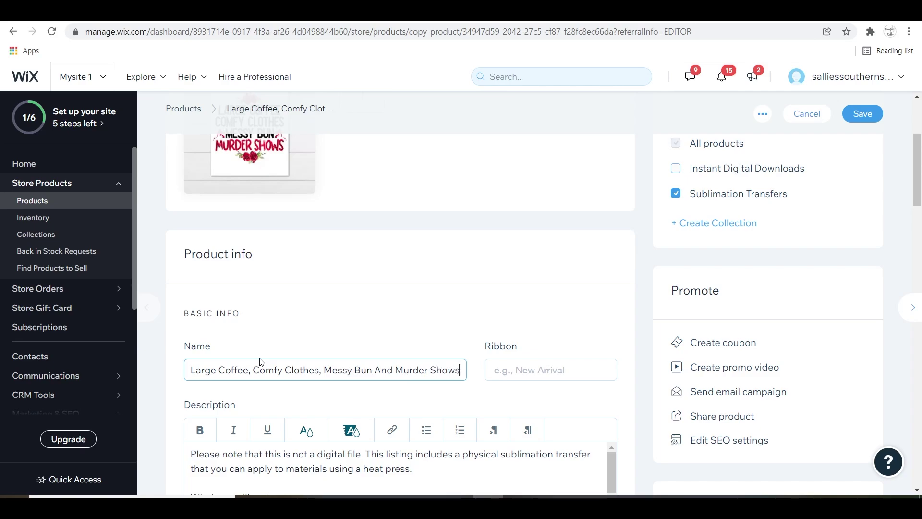
{"action": "type", "text": "s"}
{"action": "key", "text": "End"}
{"action": "scroll", "coordinate": [456, 312], "scroll_direction": "up", "scroll_amount": 2}
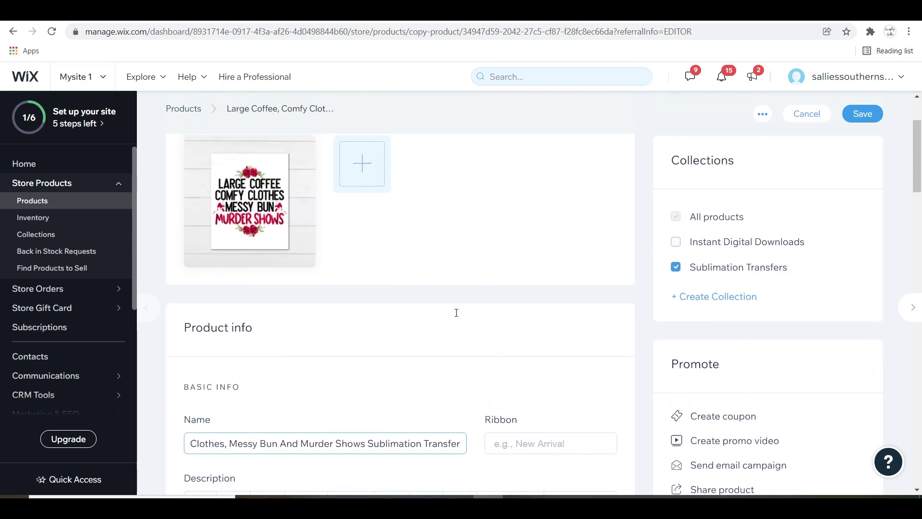
{"action": "scroll", "coordinate": [456, 312], "scroll_direction": "up", "scroll_amount": 3}
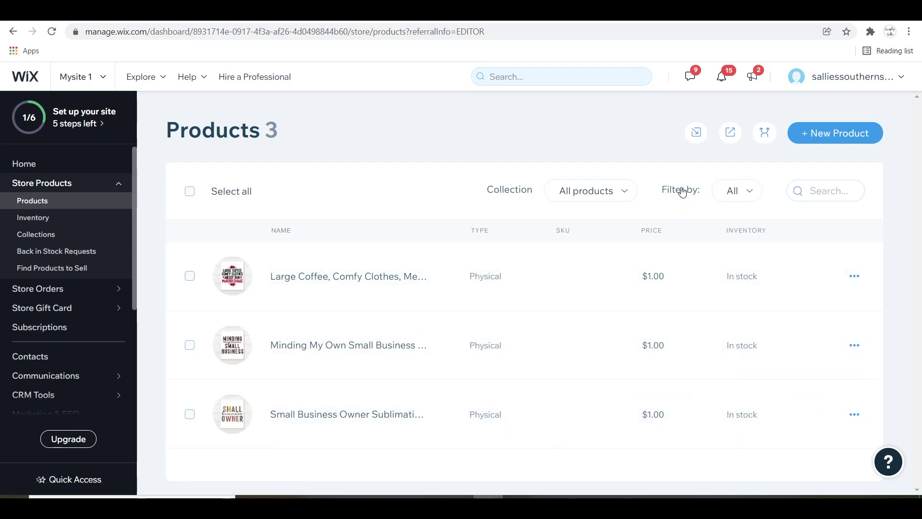
- Start a new digital-file product and upload its zip file
{"action": "left_click", "coordinate": [845, 133]}
{"action": "left_click", "coordinate": [710, 227]}
{"action": "scroll", "coordinate": [528, 297], "scroll_direction": "down", "scroll_amount": 1}
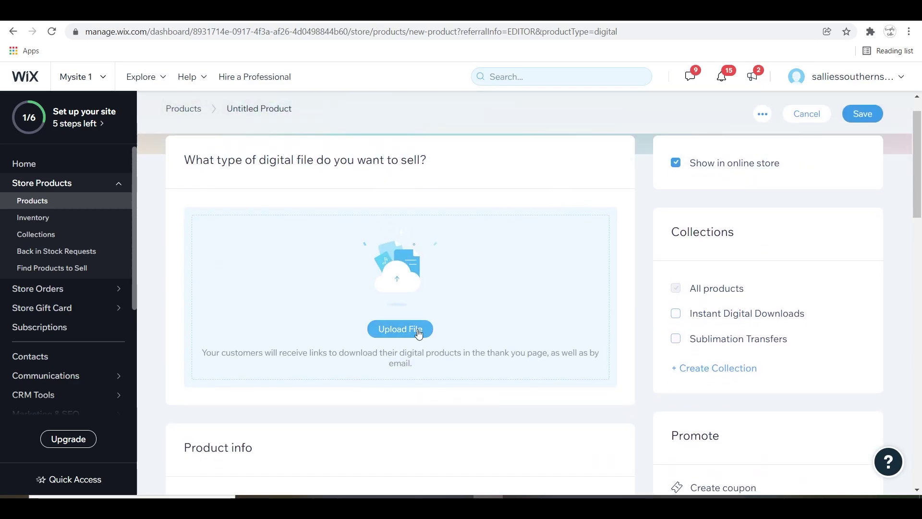
{"action": "left_click", "coordinate": [408, 330]}
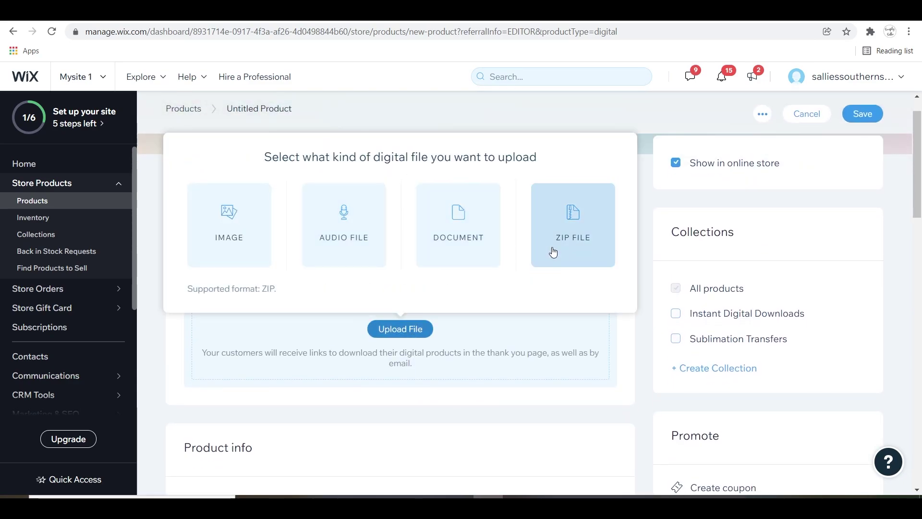
{"action": "left_click", "coordinate": [487, 258]}
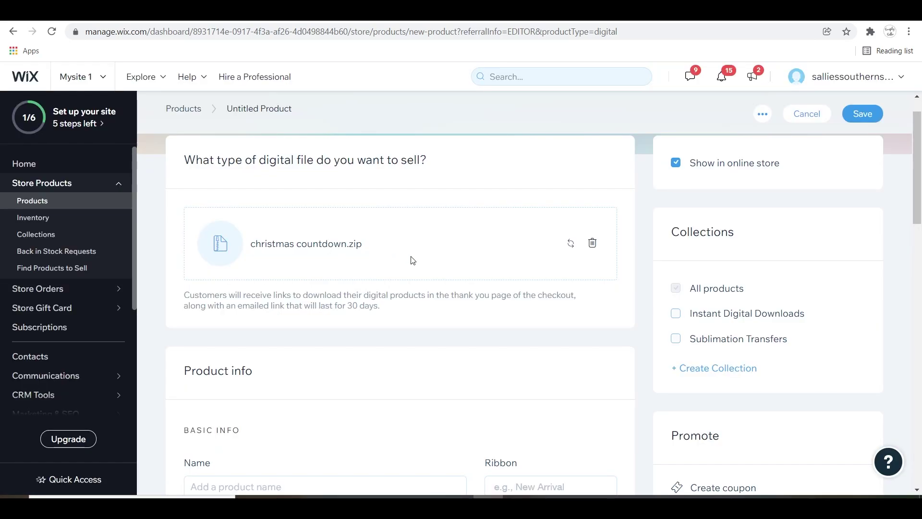
{"action": "scroll", "coordinate": [483, 319], "scroll_direction": "down", "scroll_amount": 1}
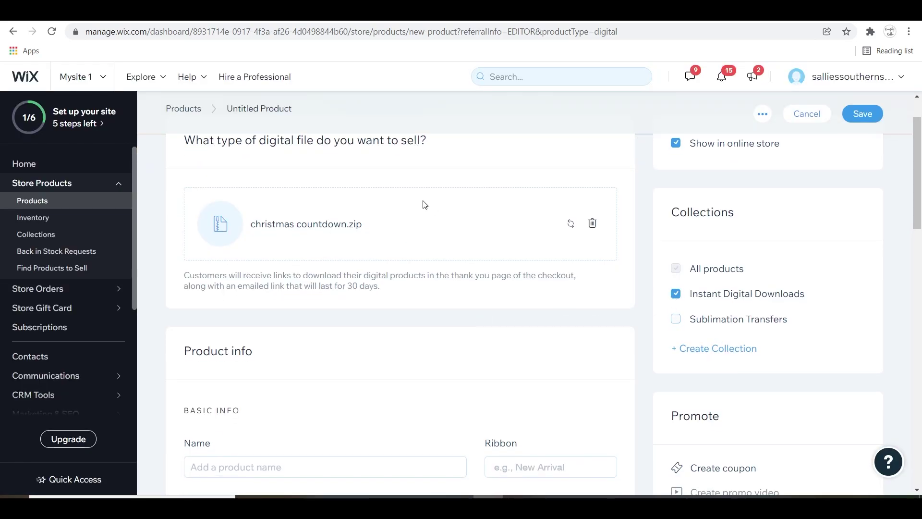
{"action": "scroll", "coordinate": [424, 205], "scroll_direction": "down", "scroll_amount": 3}
{"action": "scroll", "coordinate": [237, 302], "scroll_direction": "up", "scroll_amount": 1}
- Name the product Christmas Countdown SVG DXF and add the Christmas Countdown image
{"action": "left_click", "coordinate": [221, 328]}
{"action": "type", "text": "Christmas Countdown SVG"}
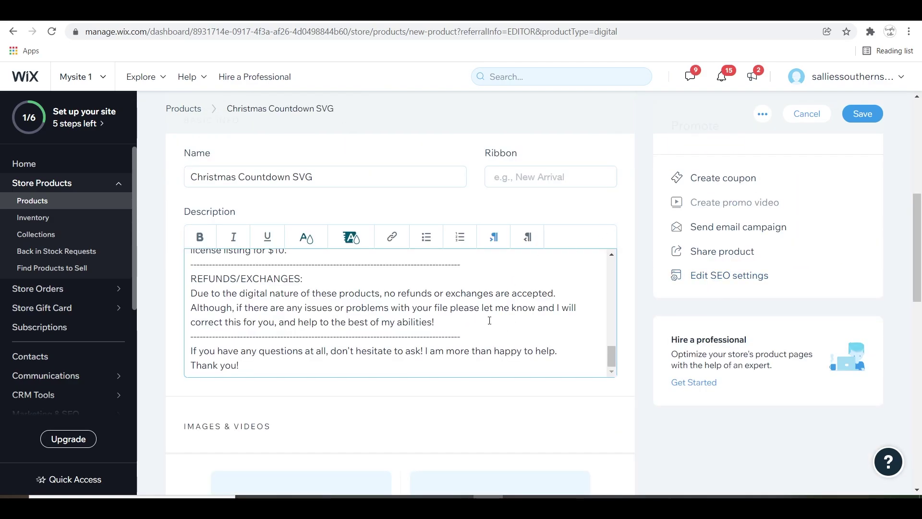
{"action": "scroll", "coordinate": [490, 320], "scroll_direction": "down", "scroll_amount": 4}
{"action": "left_click", "coordinate": [317, 335]}
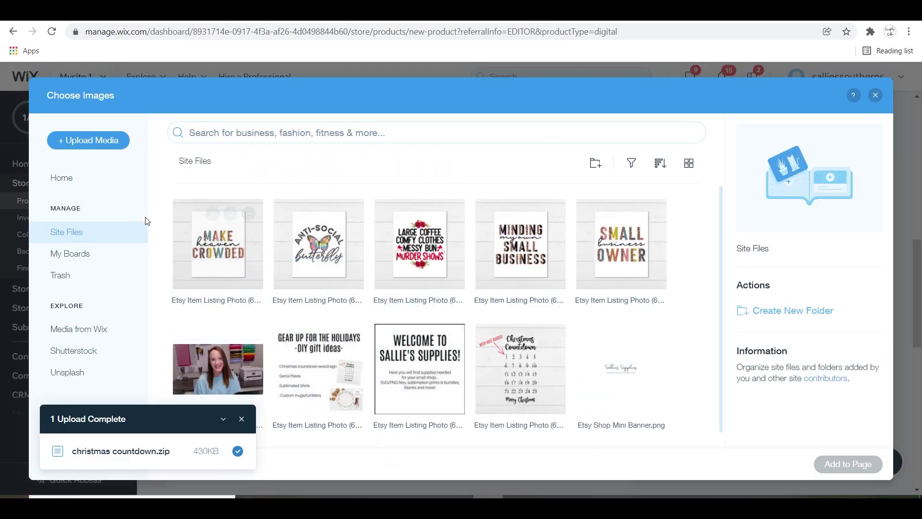
{"action": "left_click", "coordinate": [519, 399]}
{"action": "left_click", "coordinate": [835, 464]}
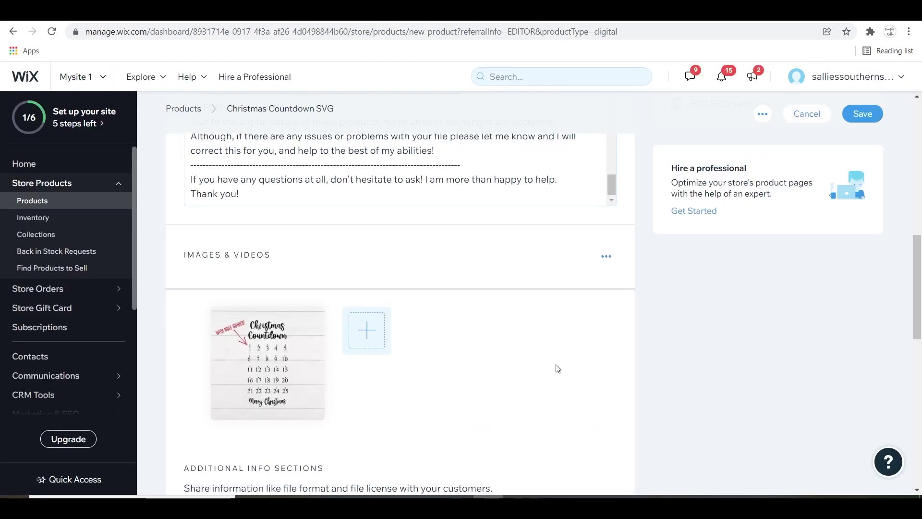
- Set the product price to $2.00
{"action": "scroll", "coordinate": [556, 357], "scroll_direction": "down", "scroll_amount": 4}
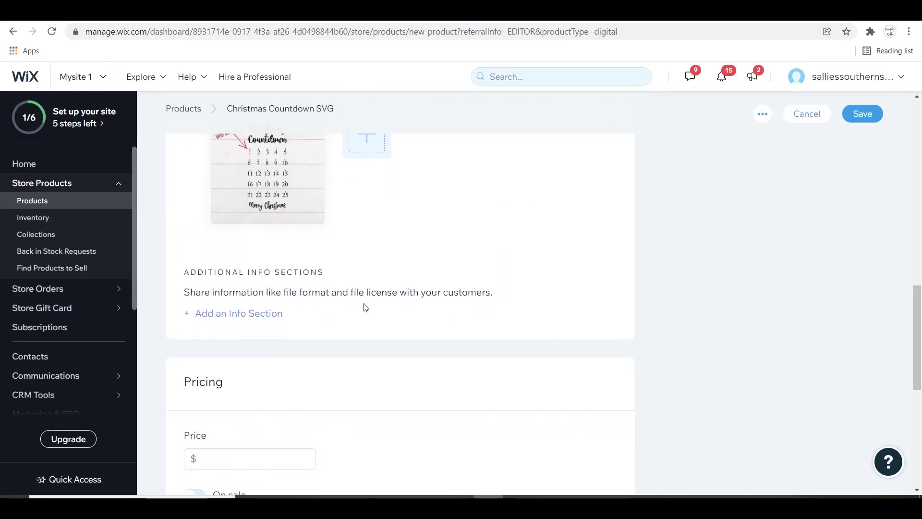
{"action": "scroll", "coordinate": [346, 356], "scroll_direction": "down", "scroll_amount": 3}
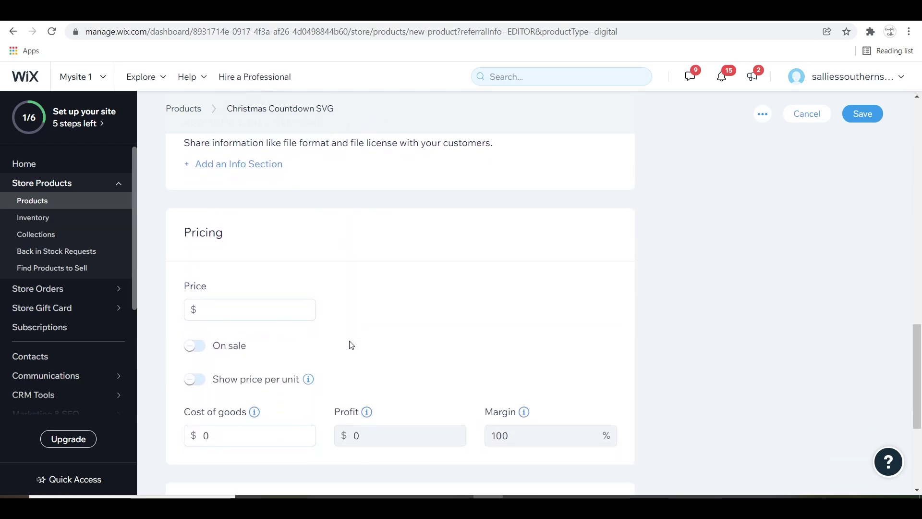
{"action": "key", "text": "Tab"}
{"action": "type", "text": "2"}
{"action": "scroll", "coordinate": [377, 319], "scroll_direction": "down", "scroll_amount": 5}
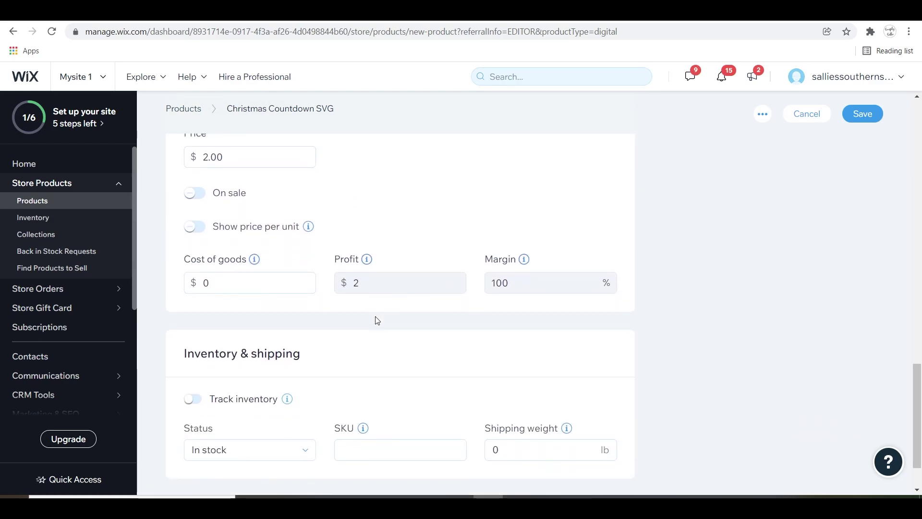
{"action": "scroll", "coordinate": [437, 302], "scroll_direction": "up", "scroll_amount": 20}
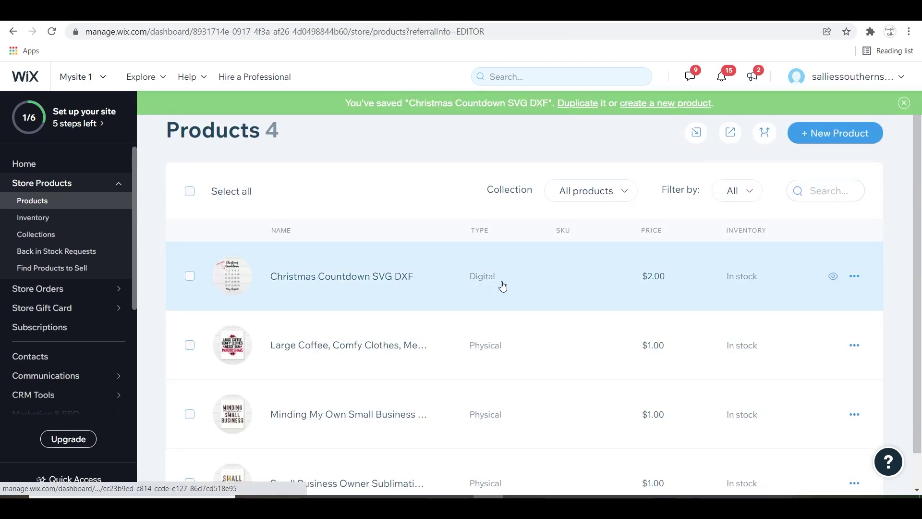
- Save and duplicate the Christmas Countdown SVG DXF product
{"action": "left_click", "coordinate": [344, 292]}
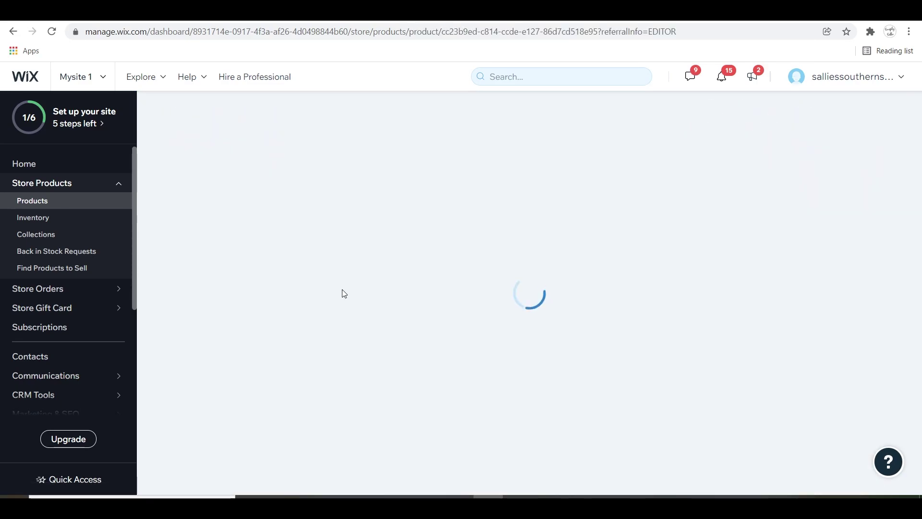
{"action": "left_click", "coordinate": [737, 150]}
{"action": "left_click", "coordinate": [749, 187]}
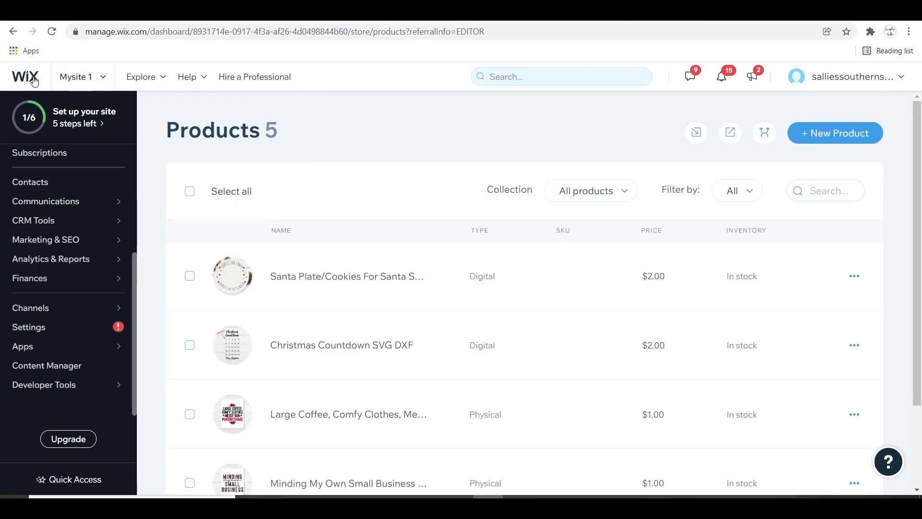
- Return to the sites list and open Mysite 1 in the editor
{"action": "left_click", "coordinate": [35, 81]}
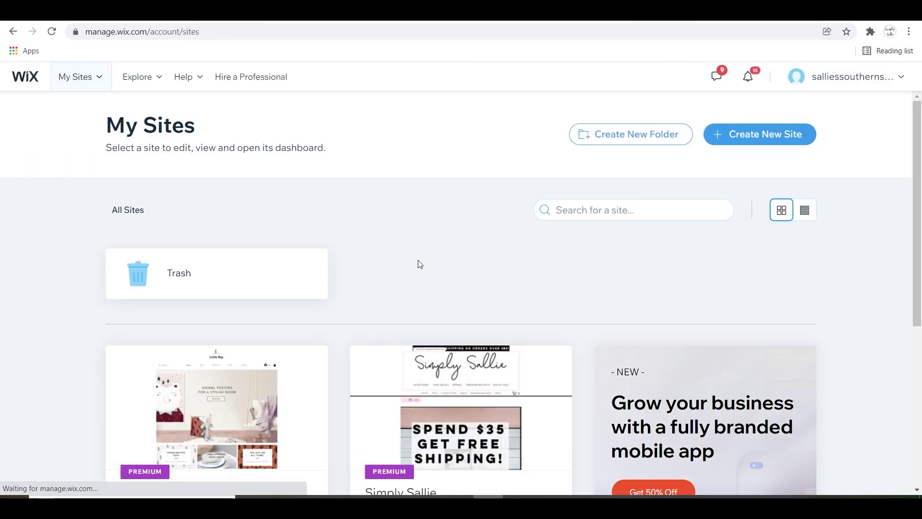
{"action": "scroll", "coordinate": [590, 377], "scroll_direction": "down", "scroll_amount": 5}
{"action": "left_click", "coordinate": [203, 269]}
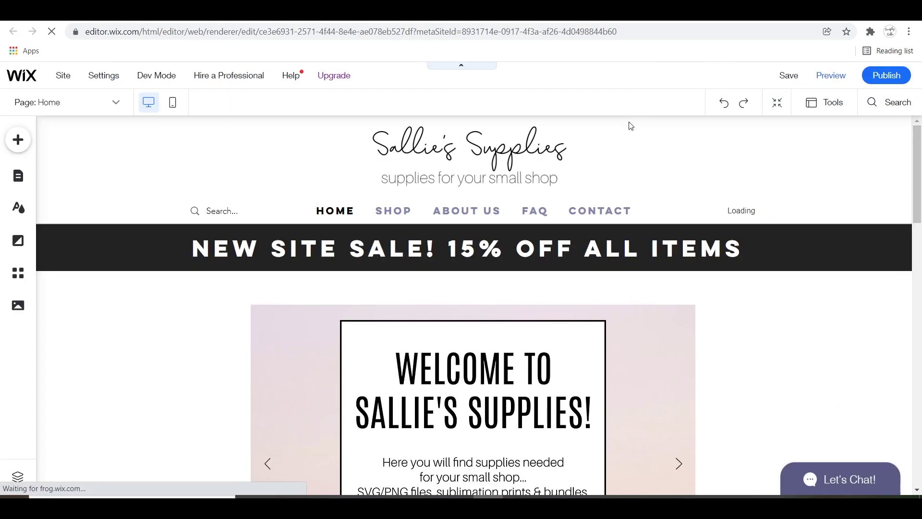
{"action": "scroll", "coordinate": [866, 315], "scroll_direction": "down", "scroll_amount": 2}
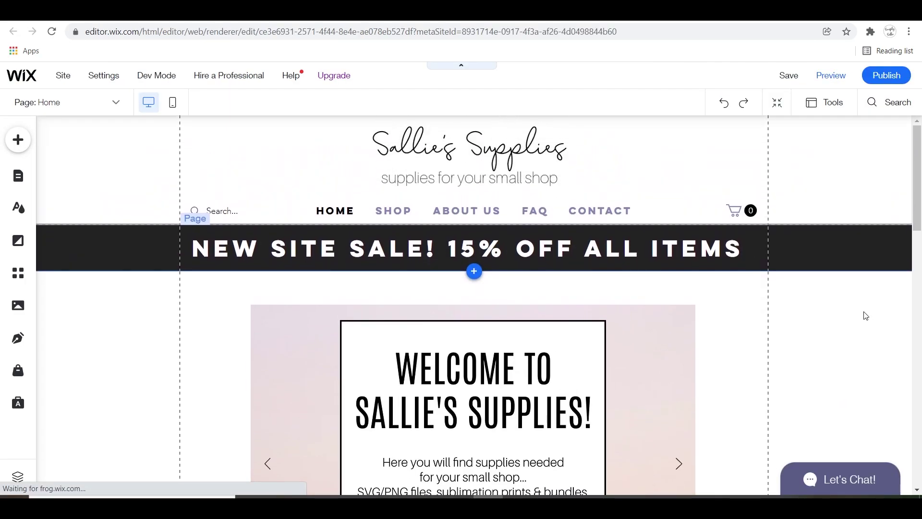
- Browse the Shop page products in Preview, then return to the editor
{"action": "left_click", "coordinate": [843, 82]}
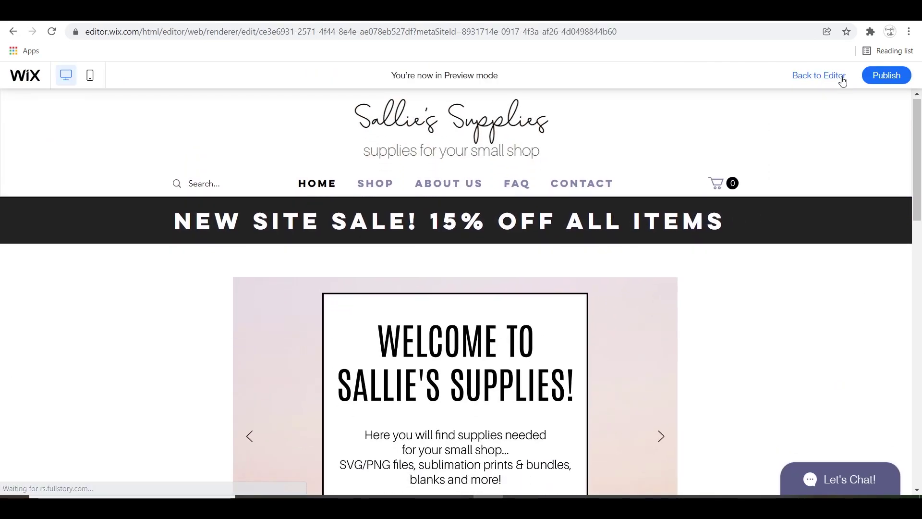
{"action": "left_click", "coordinate": [387, 187]}
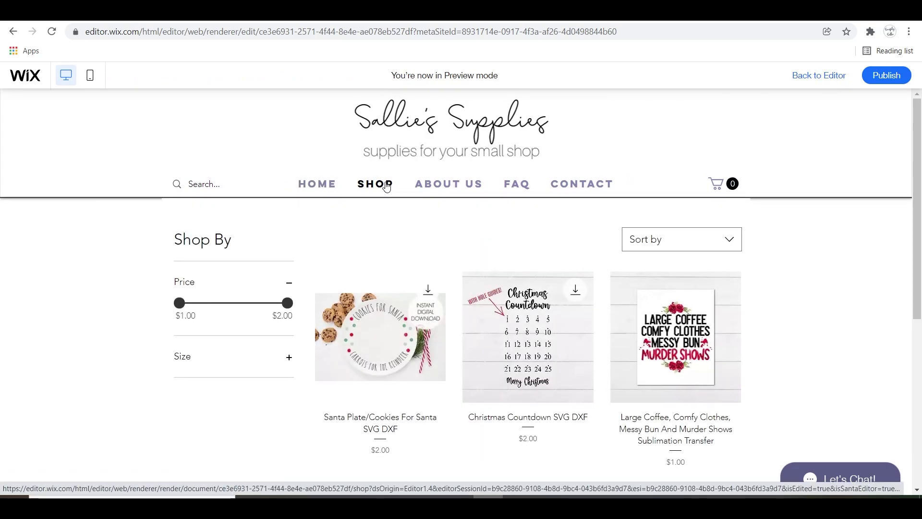
{"action": "scroll", "coordinate": [803, 324], "scroll_direction": "down", "scroll_amount": 5}
{"action": "scroll", "coordinate": [806, 323], "scroll_direction": "up", "scroll_amount": 4}
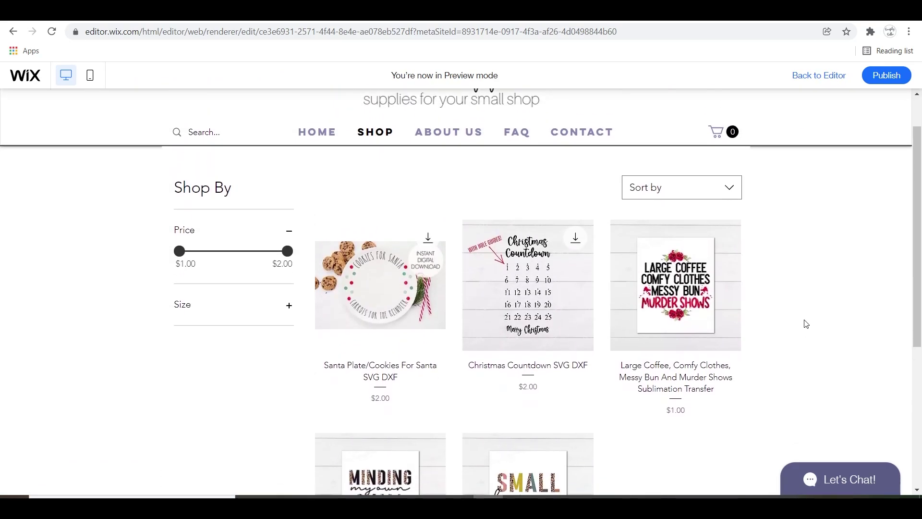
{"action": "left_click", "coordinate": [820, 77]}
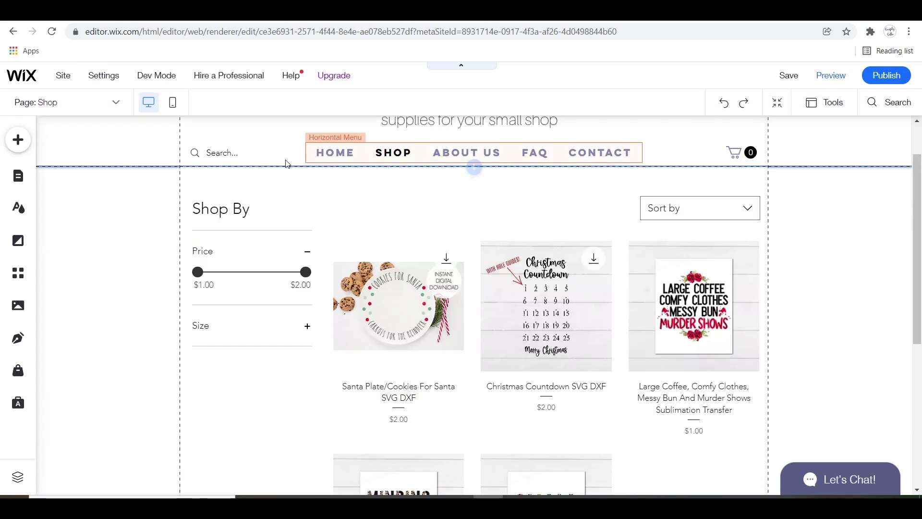
- Give the shop gallery the layout style with centred names and prices under images
{"action": "left_click", "coordinate": [233, 207]}
{"action": "left_click", "coordinate": [315, 235]}
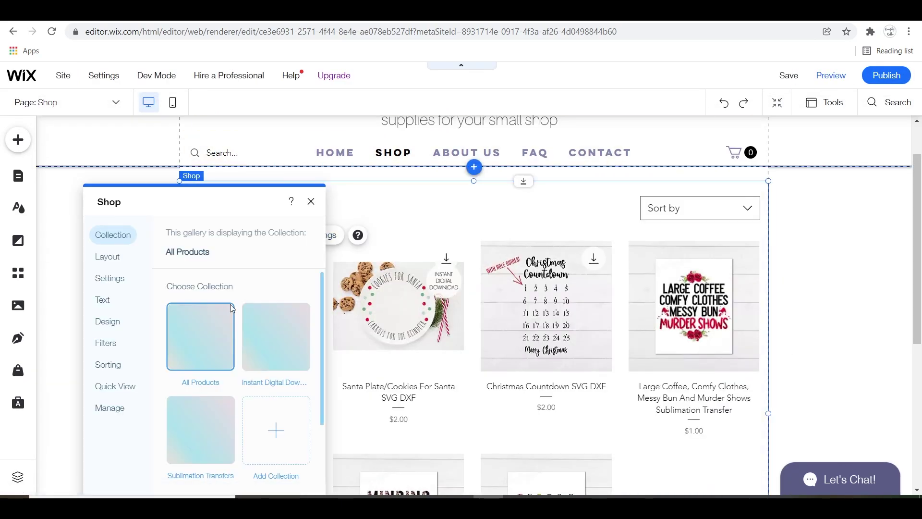
{"action": "scroll", "coordinate": [243, 284], "scroll_direction": "down", "scroll_amount": 1}
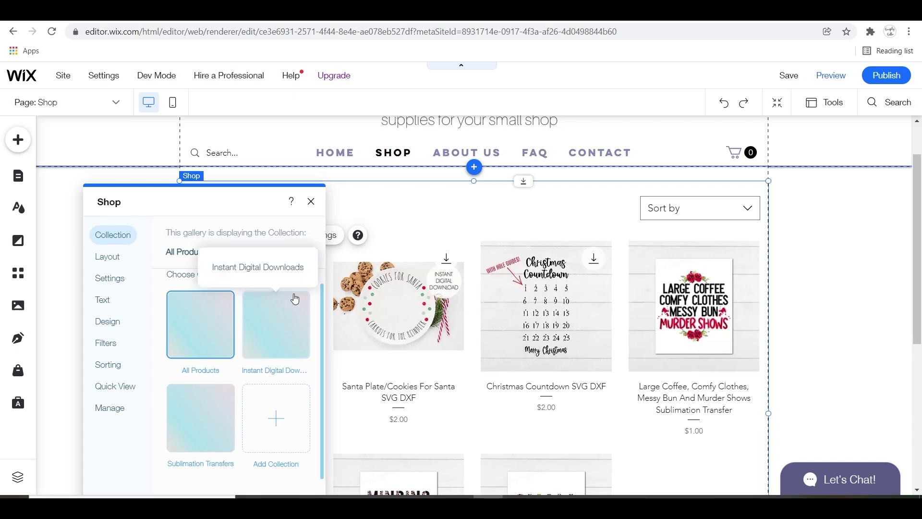
{"action": "left_click", "coordinate": [111, 258]}
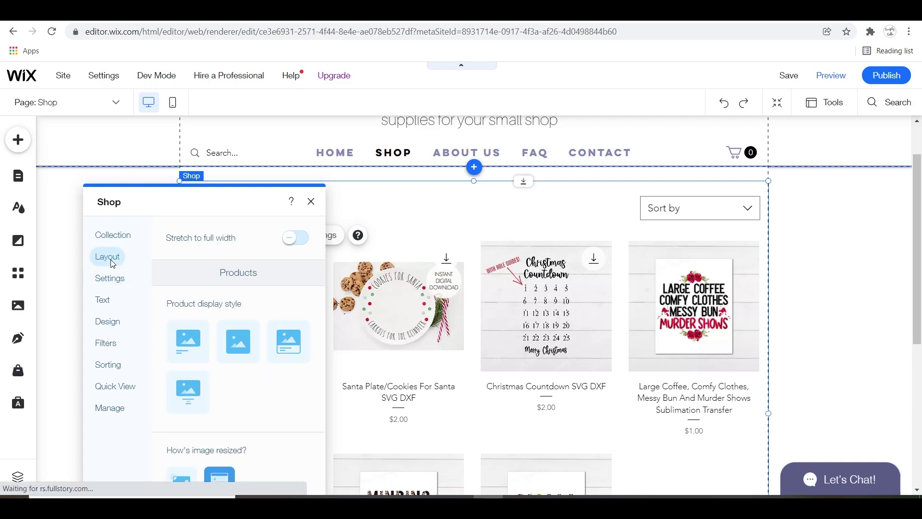
{"action": "scroll", "coordinate": [300, 294], "scroll_direction": "down", "scroll_amount": 2}
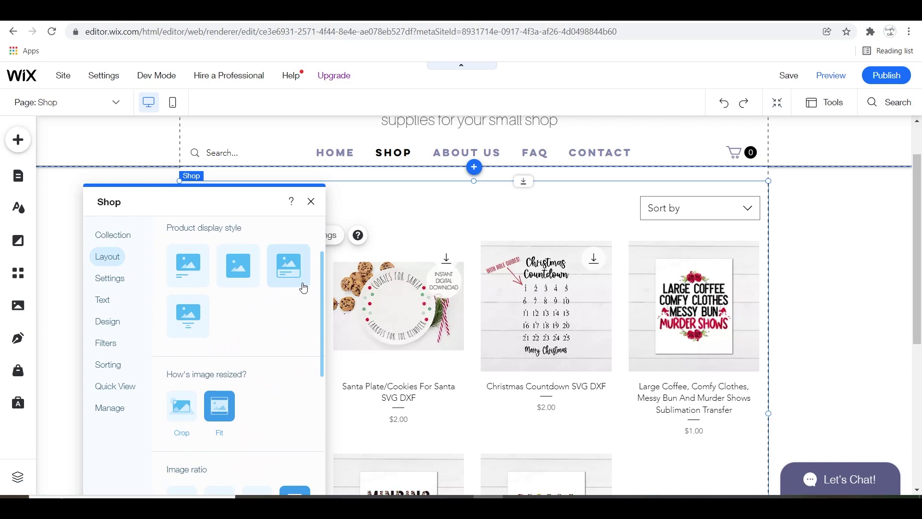
{"action": "left_click", "coordinate": [190, 269]}
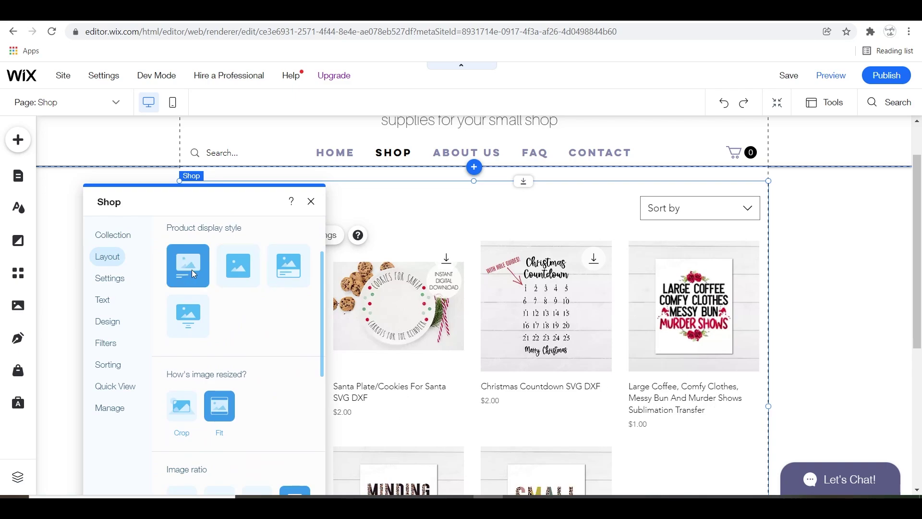
{"action": "left_click", "coordinate": [245, 277]}
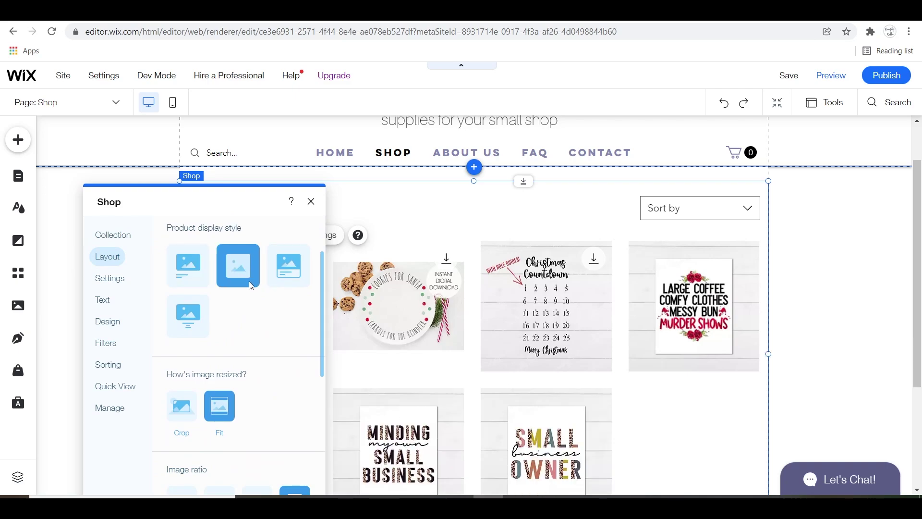
{"action": "left_click", "coordinate": [286, 267]}
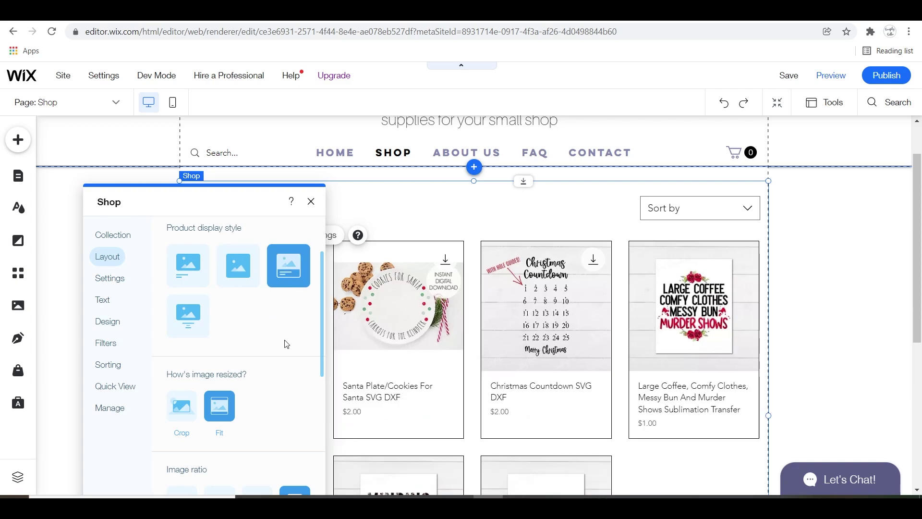
{"action": "left_click", "coordinate": [202, 327]}
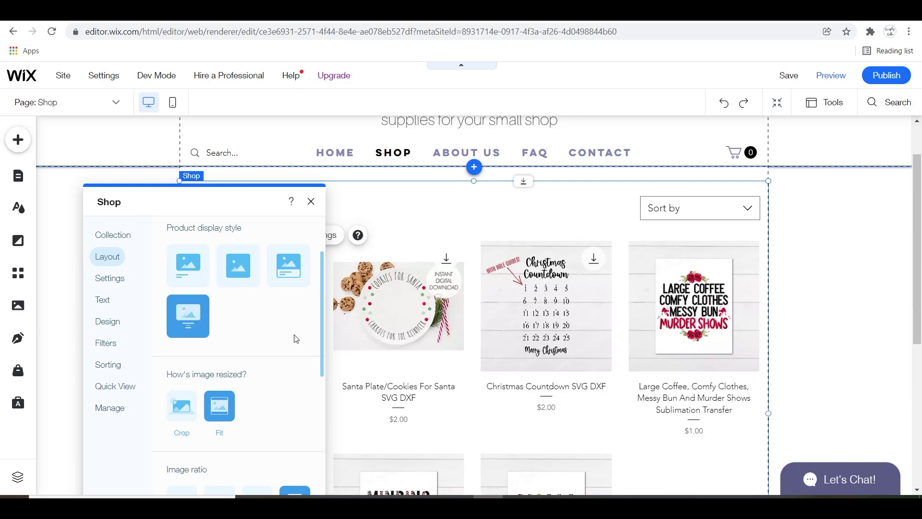
{"action": "left_click", "coordinate": [273, 266]}
{"action": "left_click", "coordinate": [200, 316]}
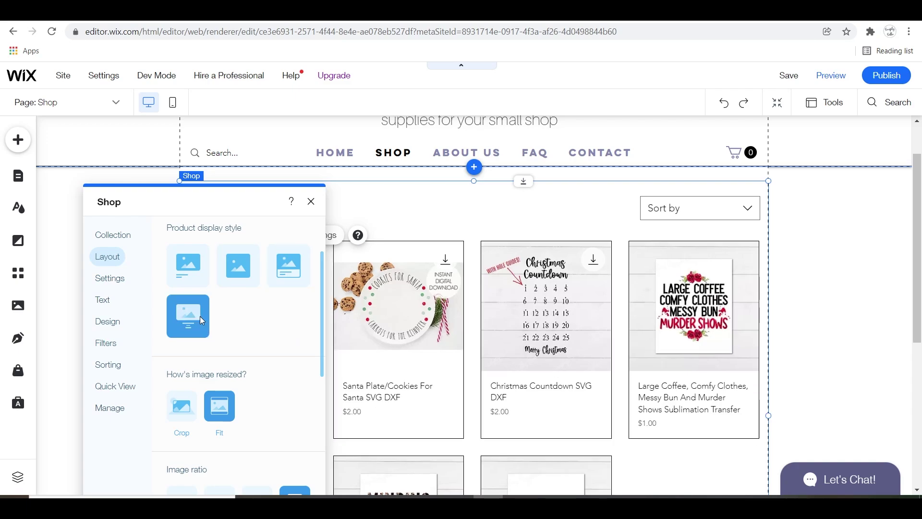
- Show Add to Cart buttons on hover, keep shoppers on the Shop page, and show quantity and options
{"action": "scroll", "coordinate": [298, 357], "scroll_direction": "down", "scroll_amount": 2}
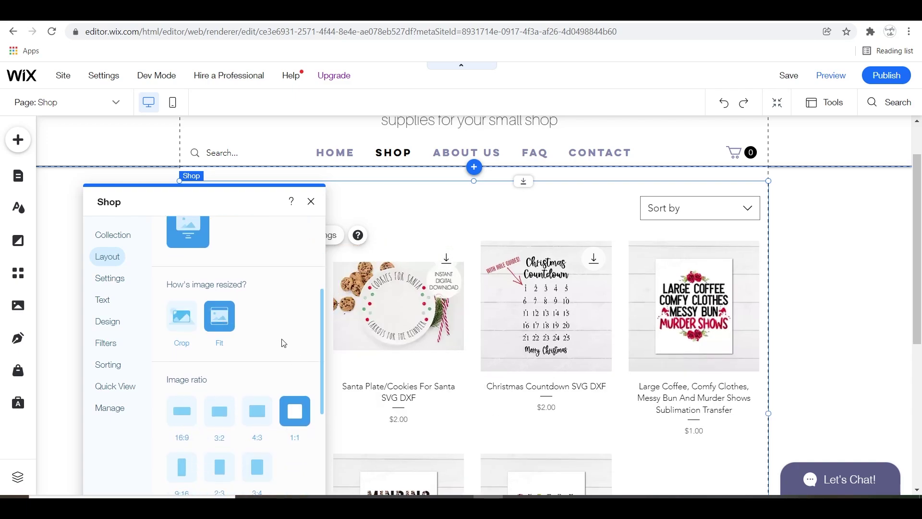
{"action": "scroll", "coordinate": [288, 338], "scroll_direction": "down", "scroll_amount": 5}
{"action": "left_click", "coordinate": [95, 278]}
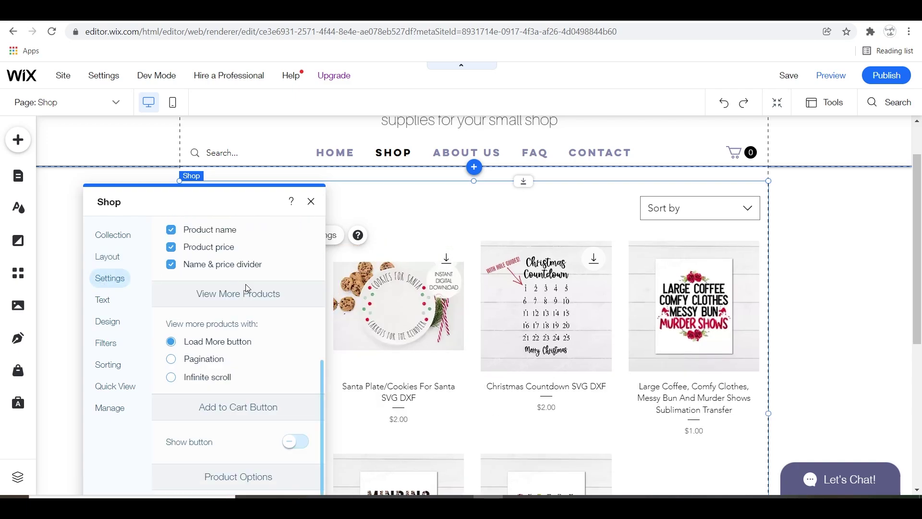
{"action": "left_click", "coordinate": [295, 440]}
{"action": "scroll", "coordinate": [202, 413], "scroll_direction": "down", "scroll_amount": 2}
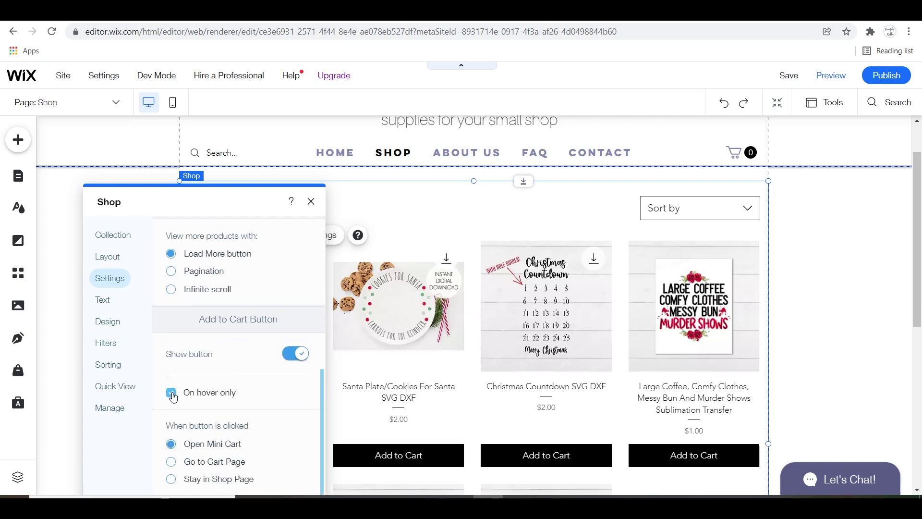
{"action": "scroll", "coordinate": [163, 346], "scroll_direction": "down", "scroll_amount": 2}
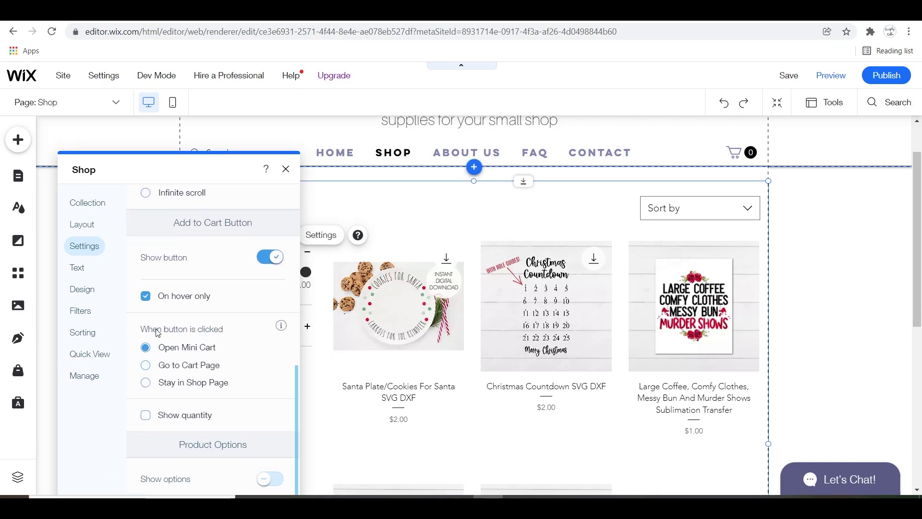
{"action": "left_click", "coordinate": [146, 383]}
{"action": "left_click", "coordinate": [146, 415]}
{"action": "left_click", "coordinate": [278, 449]}
- Review the gallery's Text, Design, Filter, Sorting, Quick View and store management settings
{"action": "left_click", "coordinate": [83, 237]}
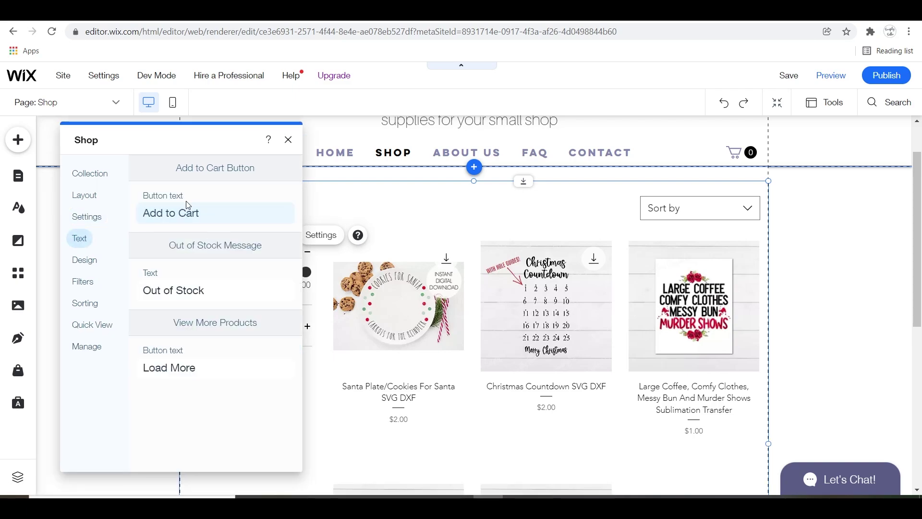
{"action": "left_click", "coordinate": [85, 260]}
{"action": "scroll", "coordinate": [211, 269], "scroll_direction": "down", "scroll_amount": 2}
{"action": "left_click", "coordinate": [82, 281]}
{"action": "left_click_drag", "start_coordinate": [173, 140], "coordinate": [154, 146]}
{"action": "left_click", "coordinate": [72, 309]}
{"action": "left_click", "coordinate": [79, 331]}
{"action": "scroll", "coordinate": [198, 351], "scroll_direction": "down", "scroll_amount": 5}
{"action": "scroll", "coordinate": [198, 351], "scroll_direction": "down", "scroll_amount": 2}
{"action": "left_click", "coordinate": [77, 352]}
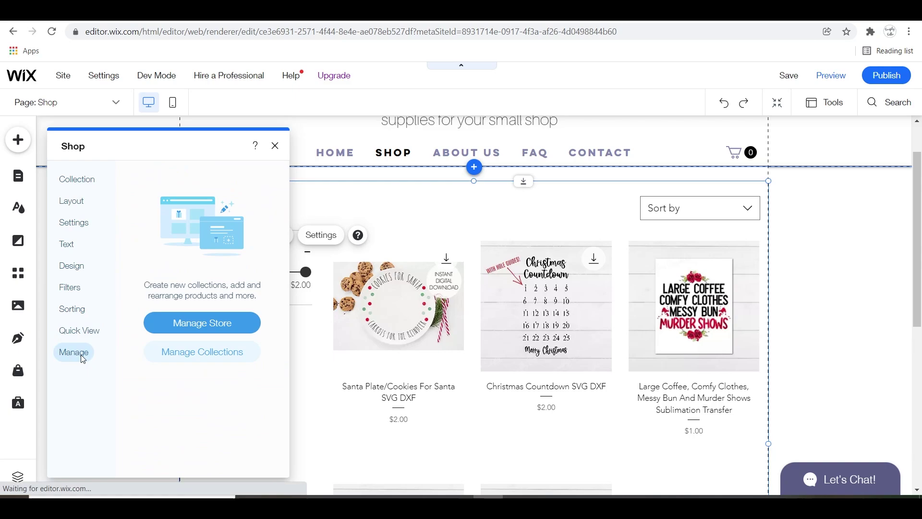
- Close the gallery settings and preview the store's product grid
{"action": "left_click", "coordinate": [276, 145]}
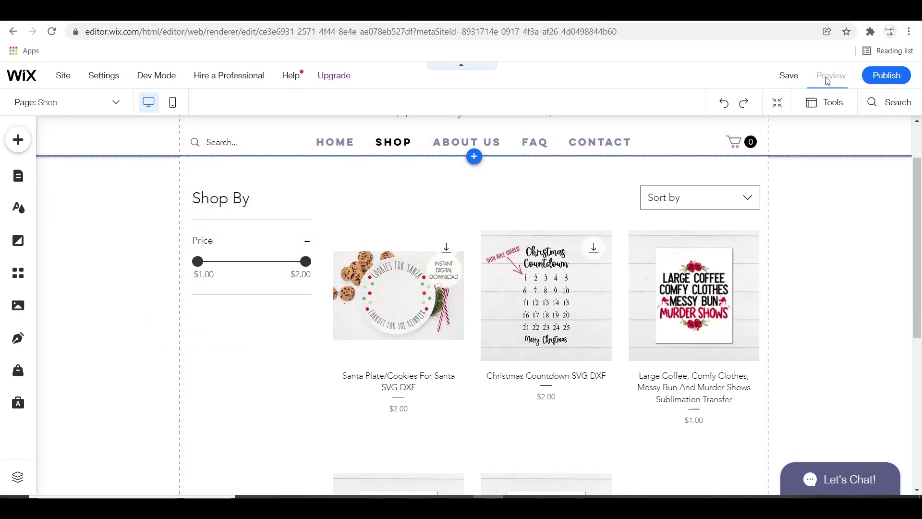
{"action": "left_click", "coordinate": [827, 78]}
{"action": "scroll", "coordinate": [478, 298], "scroll_direction": "down", "scroll_amount": 3}
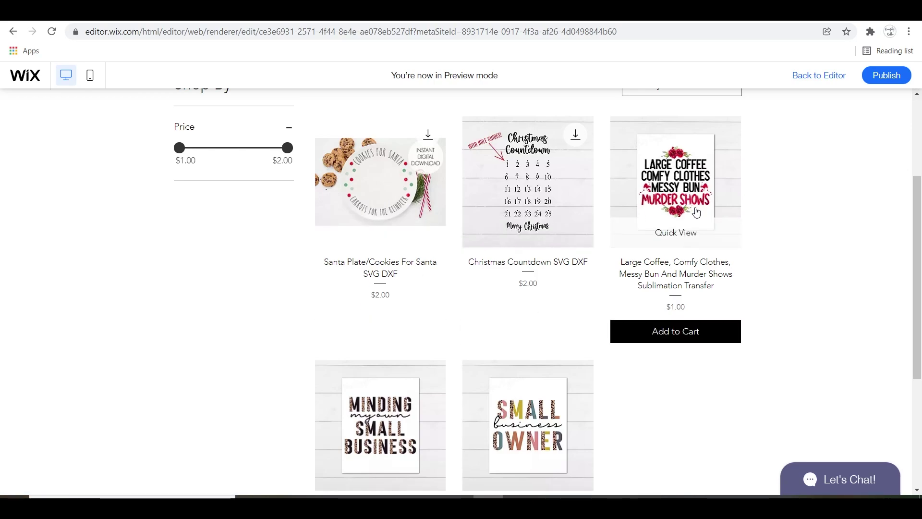
{"action": "scroll", "coordinate": [768, 249], "scroll_direction": "down", "scroll_amount": 1}
{"action": "scroll", "coordinate": [391, 370], "scroll_direction": "down", "scroll_amount": 2}
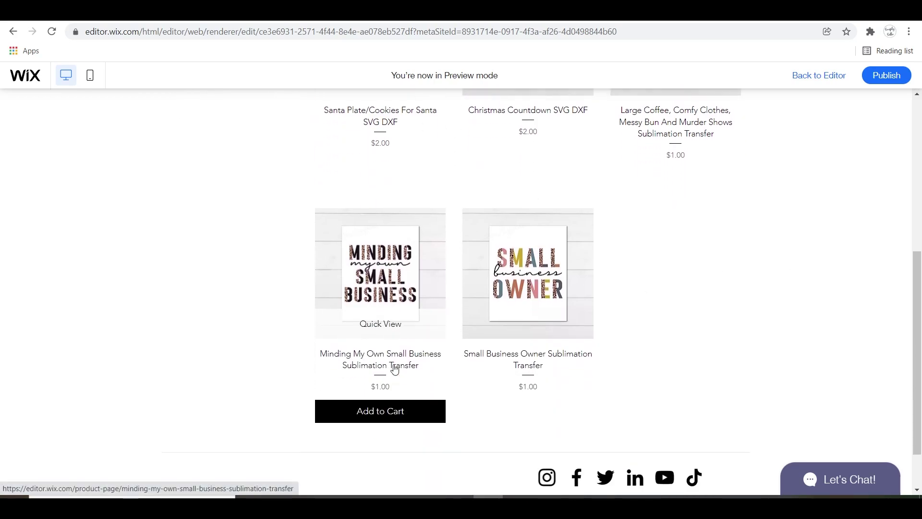
- Open Minding My Own Small Business quick view, then Small Business Owner's Size options
{"action": "left_click", "coordinate": [393, 412]}
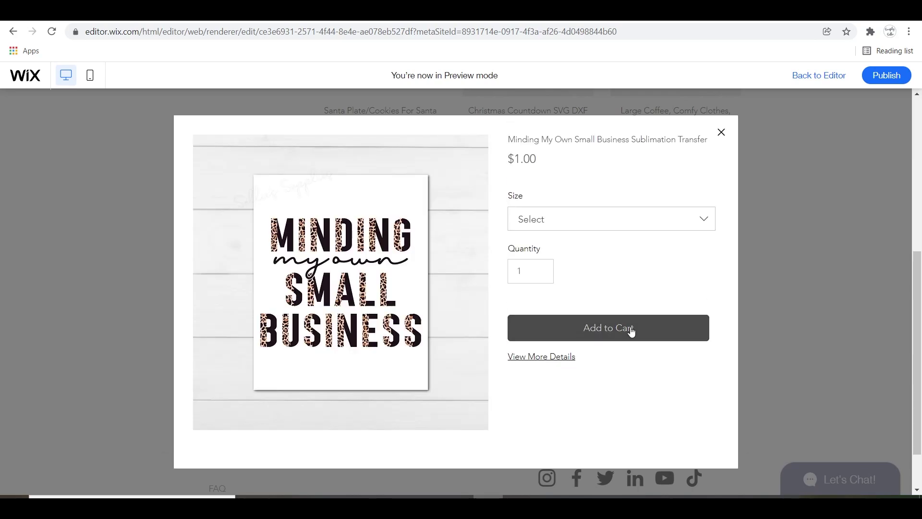
{"action": "left_click", "coordinate": [721, 133]}
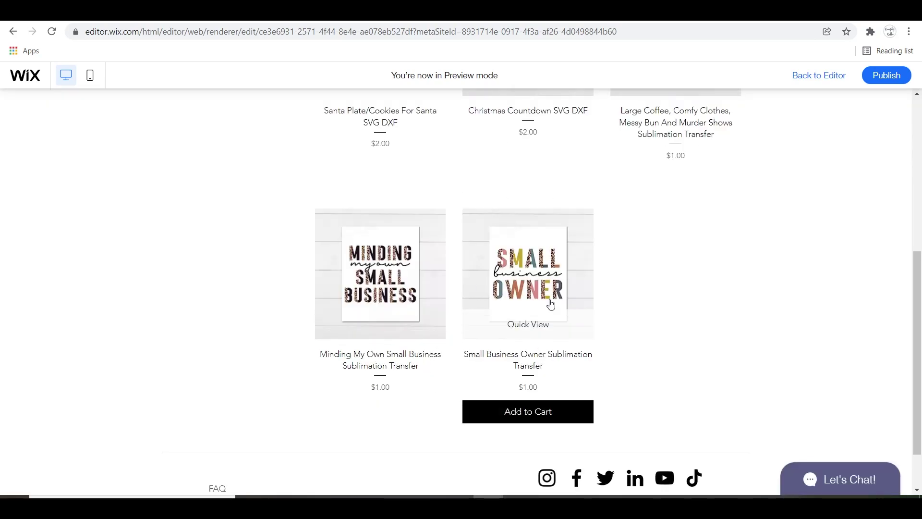
{"action": "left_click", "coordinate": [525, 412]}
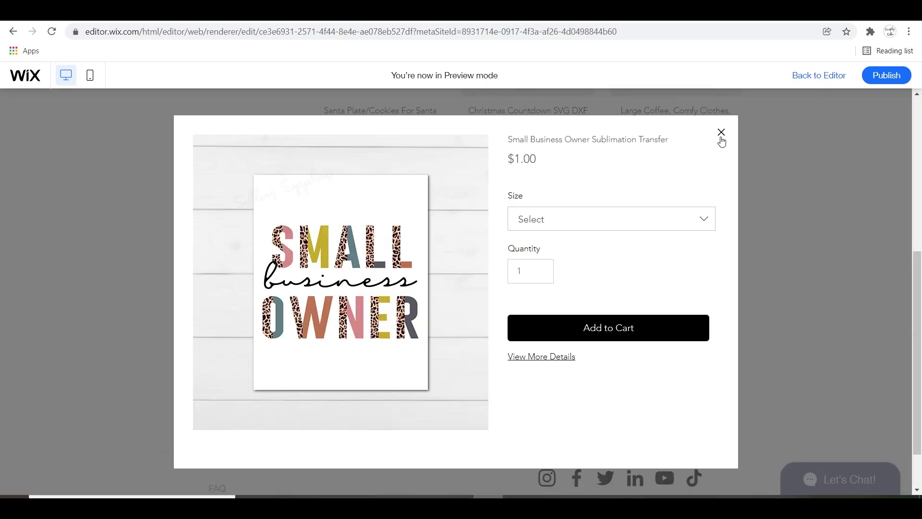
{"action": "left_click", "coordinate": [619, 230]}
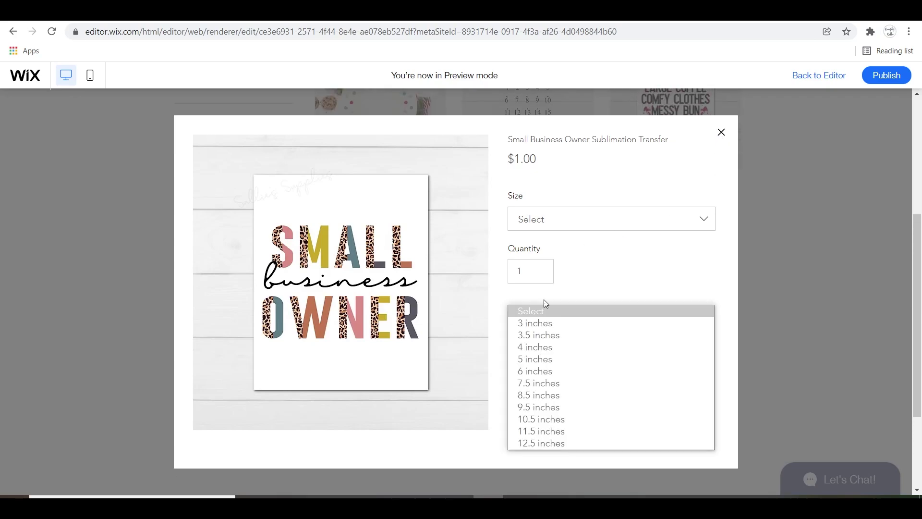
- Pick the 4 inches size, then open the Domestic shipping rule for editing
{"action": "left_click", "coordinate": [546, 348]}
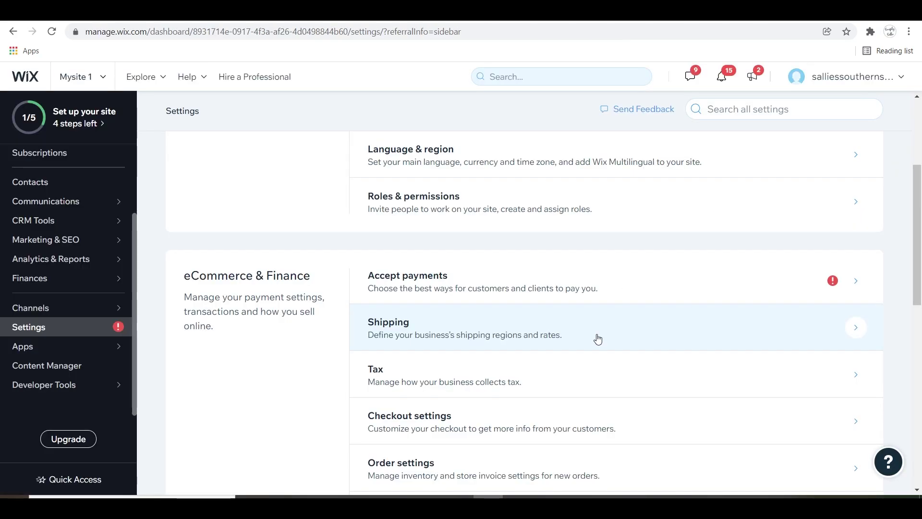
{"action": "left_click", "coordinate": [597, 335]}
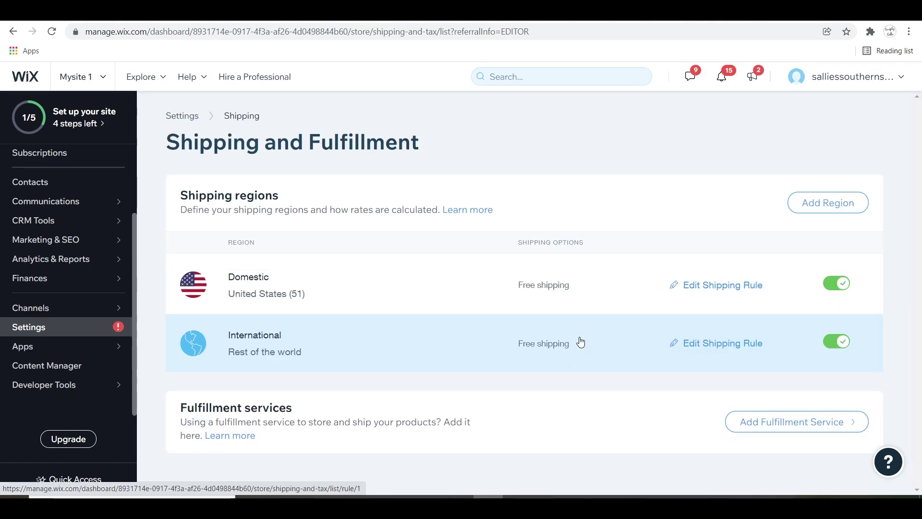
{"action": "left_click", "coordinate": [717, 285]}
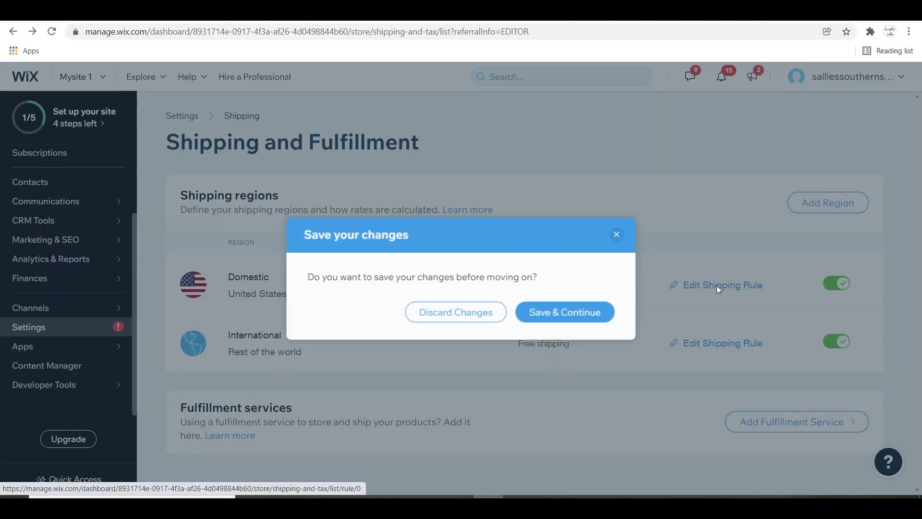
{"action": "left_click", "coordinate": [437, 314]}
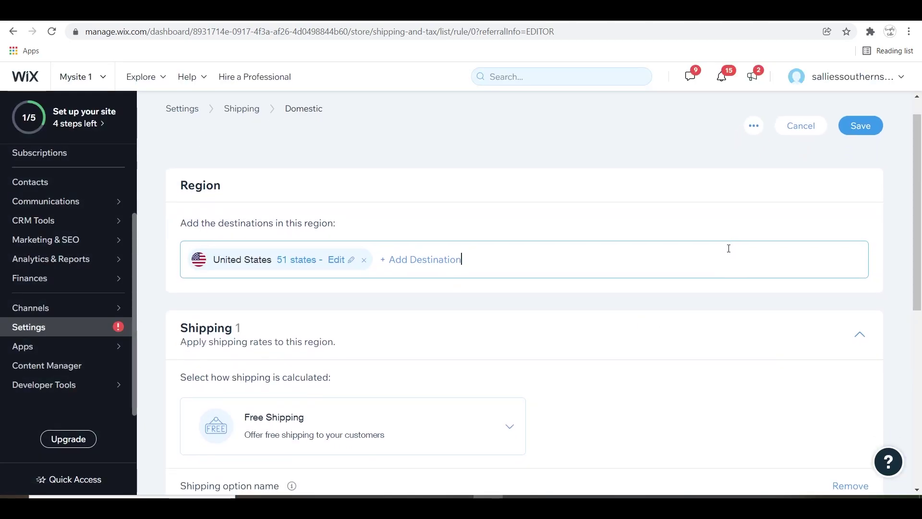
- Open the list of shipping calculation methods for the Domestic rule
{"action": "scroll", "coordinate": [738, 232], "scroll_direction": "down", "scroll_amount": 1}
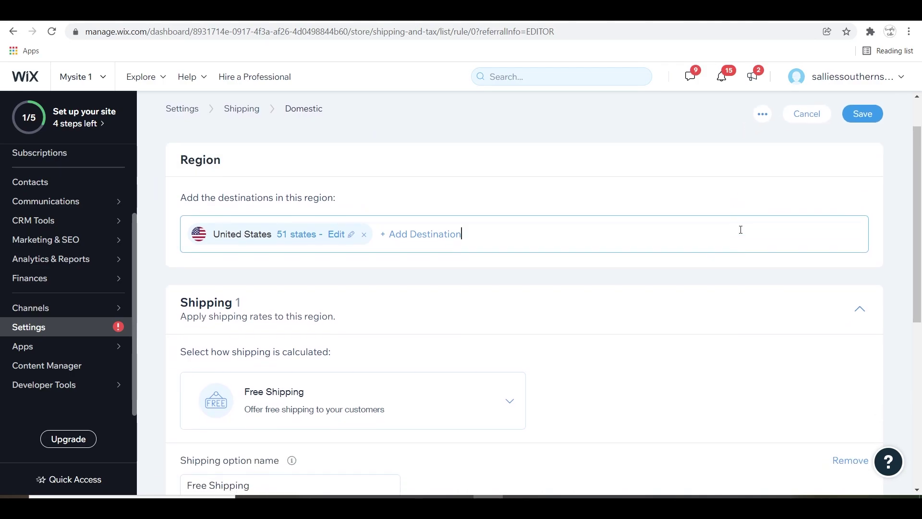
{"action": "scroll", "coordinate": [531, 290], "scroll_direction": "down", "scroll_amount": 3}
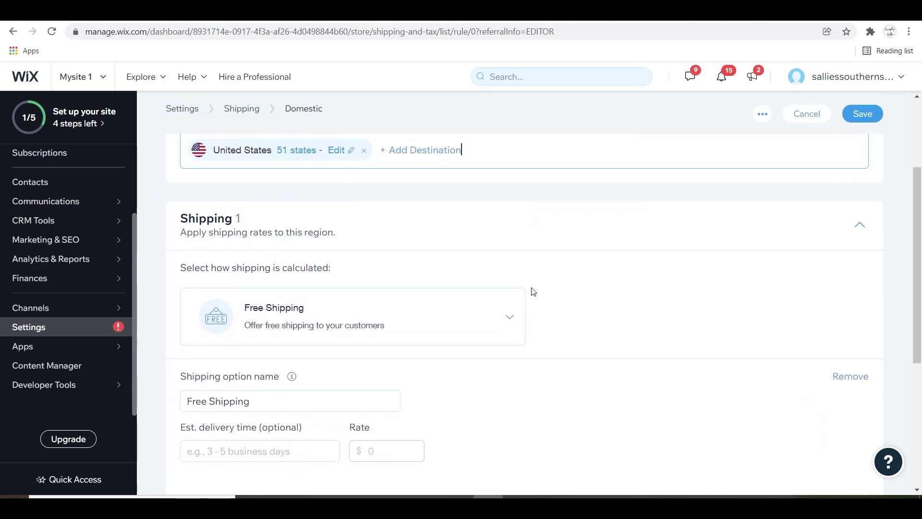
{"action": "left_click", "coordinate": [423, 255]}
{"action": "scroll", "coordinate": [446, 280], "scroll_direction": "down", "scroll_amount": 2}
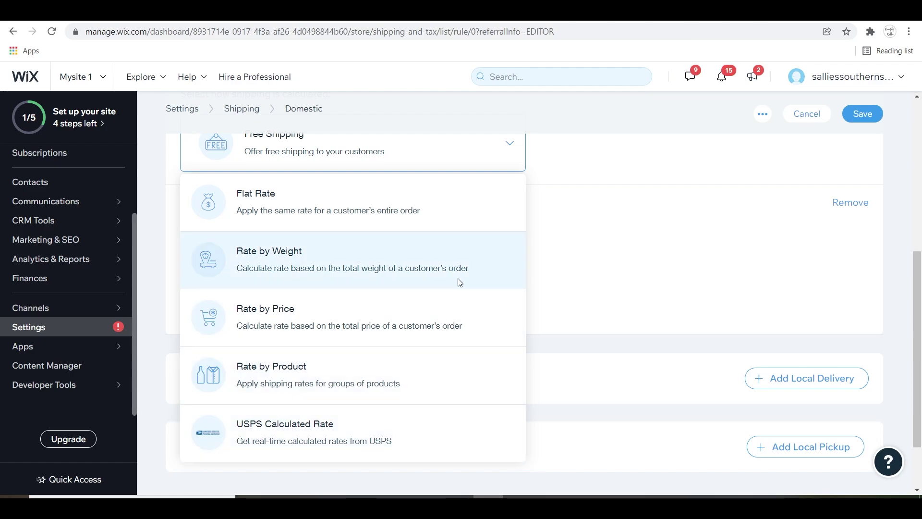
- Choose Rate by Product, create default group 'Sublimation Transfers', and keep all products in it
{"action": "left_click", "coordinate": [303, 379]}
{"action": "left_click", "coordinate": [243, 320]}
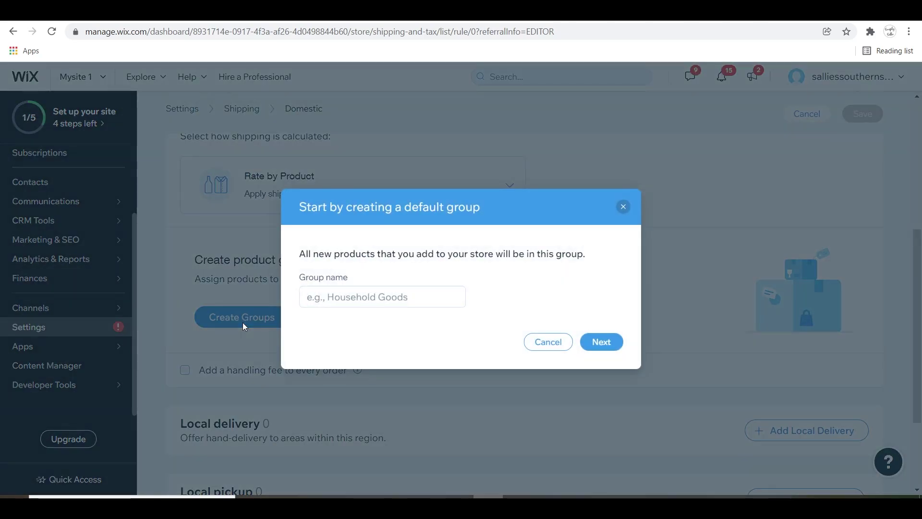
{"action": "left_click", "coordinate": [366, 294]}
{"action": "type", "text": "Sublimati"}
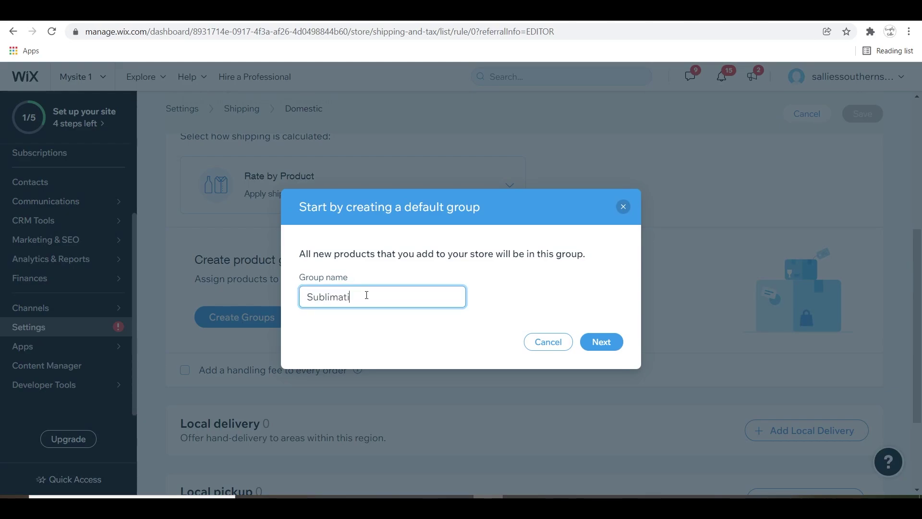
{"action": "type", "text": "on Transfers"}
{"action": "left_click", "coordinate": [601, 341]}
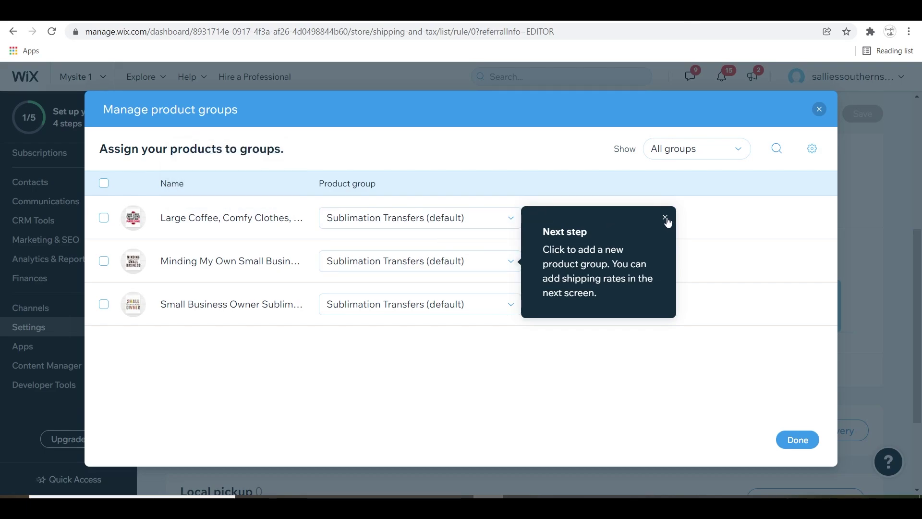
{"action": "left_click", "coordinate": [665, 218]}
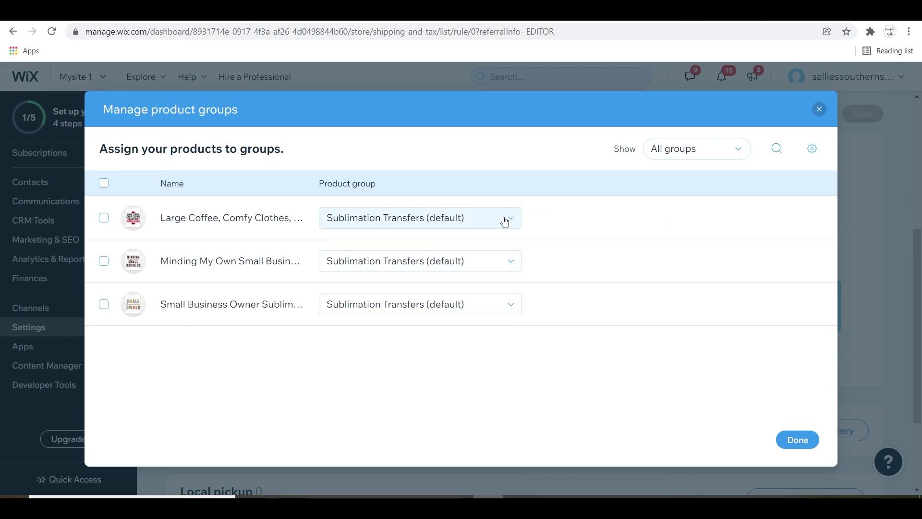
{"action": "left_click", "coordinate": [504, 220]}
{"action": "left_click", "coordinate": [505, 239]}
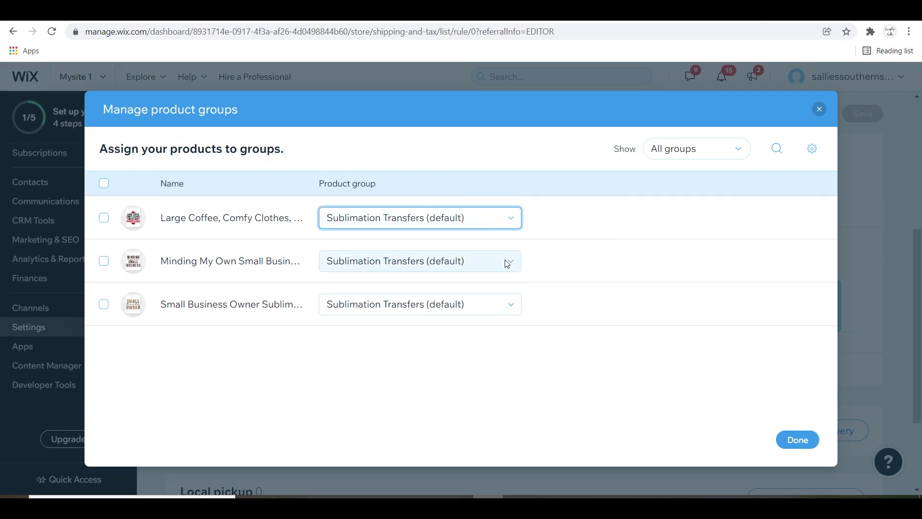
{"action": "left_click", "coordinate": [797, 439]}
- Name the option Standard Shipping, delivery 1-5 business days, with a $7 Sublimation Transfers rate
{"action": "scroll", "coordinate": [522, 269], "scroll_direction": "down", "scroll_amount": 1}
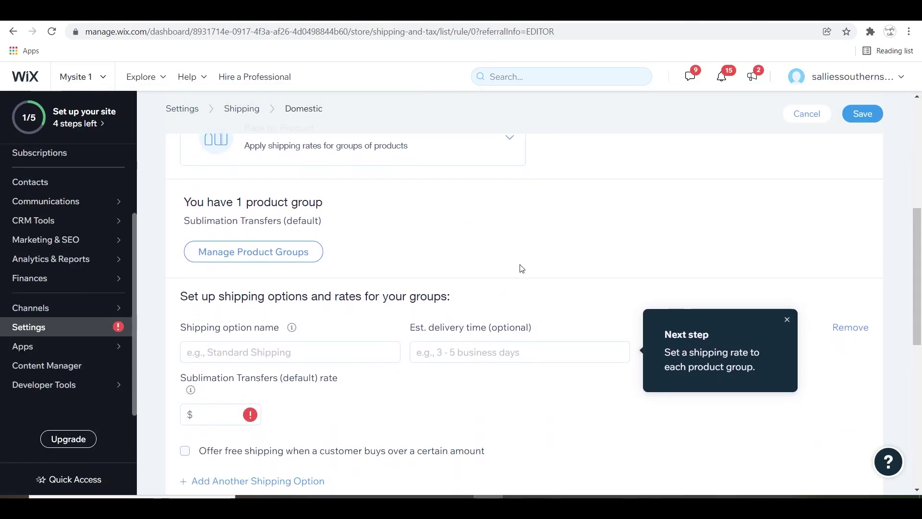
{"action": "scroll", "coordinate": [439, 243], "scroll_direction": "down", "scroll_amount": 1}
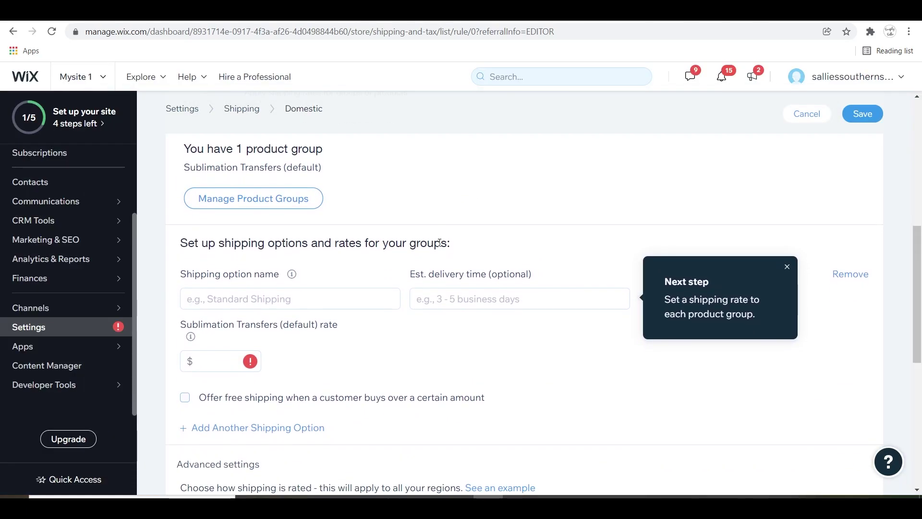
{"action": "left_click", "coordinate": [261, 298]}
{"action": "type", "text": "Standard Shipping"}
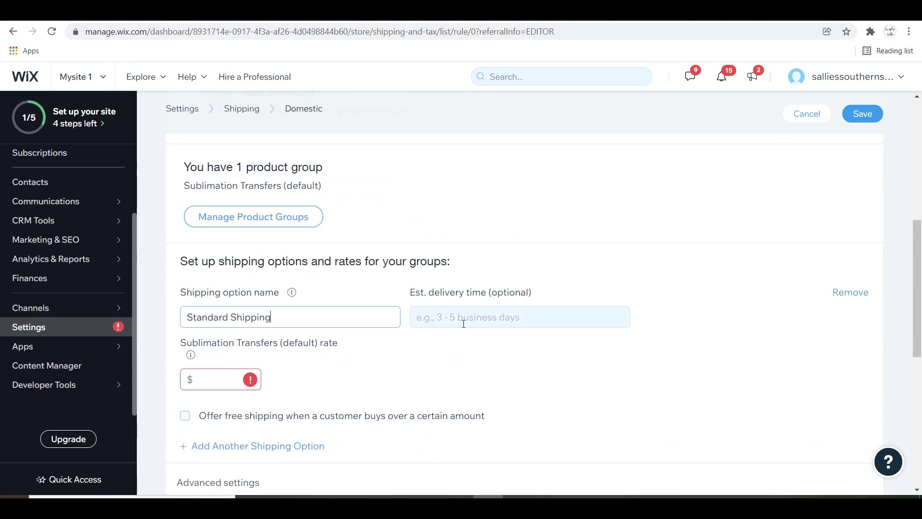
{"action": "left_click", "coordinate": [462, 321]}
{"action": "type", "text": "1-5"}
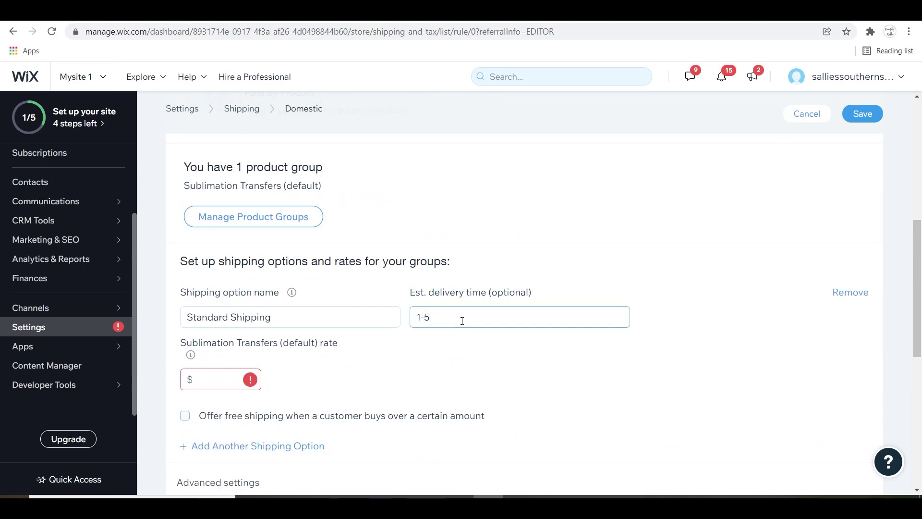
{"action": "left_click", "coordinate": [461, 320]}
{"action": "type", "text": "1-5 business days"}
{"action": "scroll", "coordinate": [383, 375], "scroll_direction": "down", "scroll_amount": 1}
{"action": "left_click", "coordinate": [215, 319]}
{"action": "type", "text": "7"}
- Offer free shipping over $35, charge the highest group rate once per order, and save
{"action": "scroll", "coordinate": [509, 388], "scroll_direction": "down", "scroll_amount": 3}
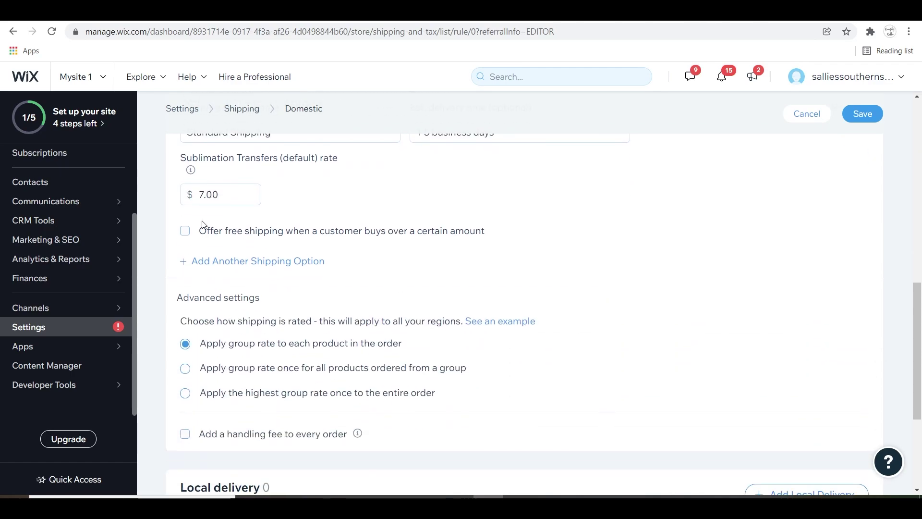
{"action": "left_click", "coordinate": [185, 231]}
{"action": "left_click", "coordinate": [250, 256]}
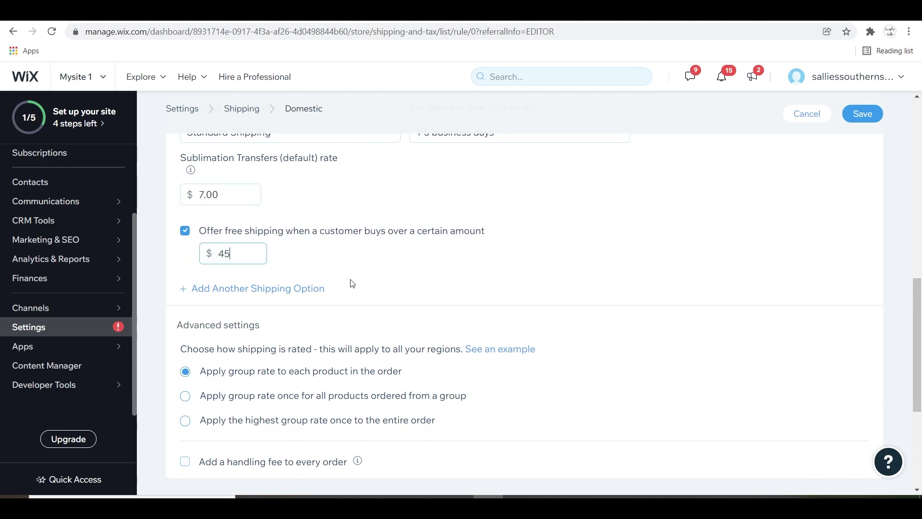
{"action": "left_click", "coordinate": [508, 273]}
{"action": "scroll", "coordinate": [566, 282], "scroll_direction": "down", "scroll_amount": 3}
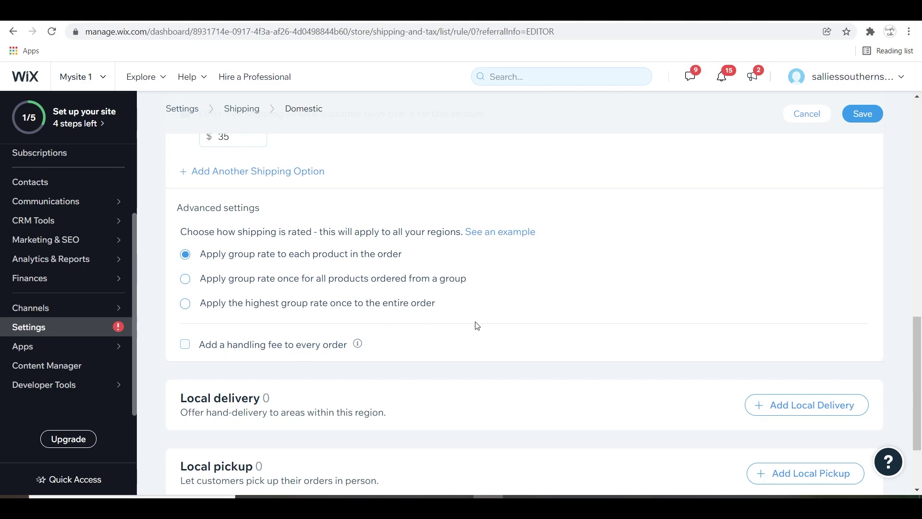
{"action": "left_click", "coordinate": [501, 234]}
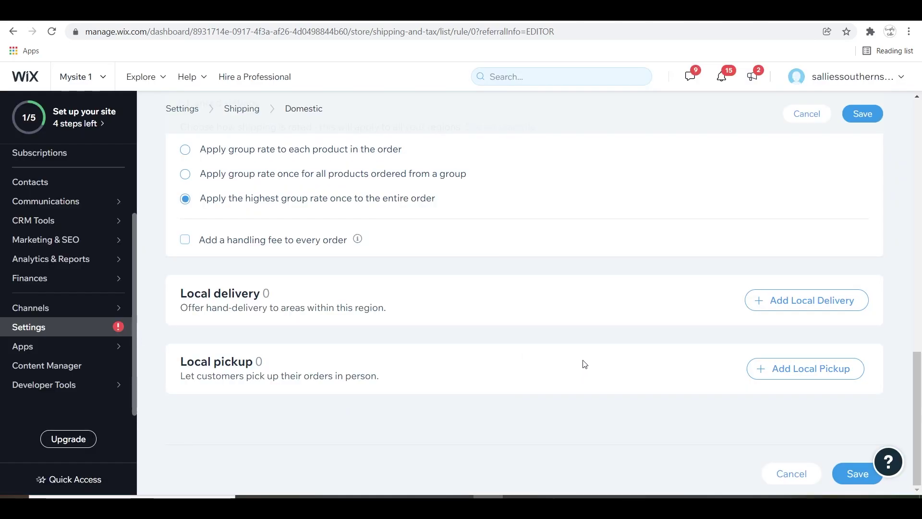
{"action": "scroll", "coordinate": [584, 364], "scroll_direction": "up", "scroll_amount": 15}
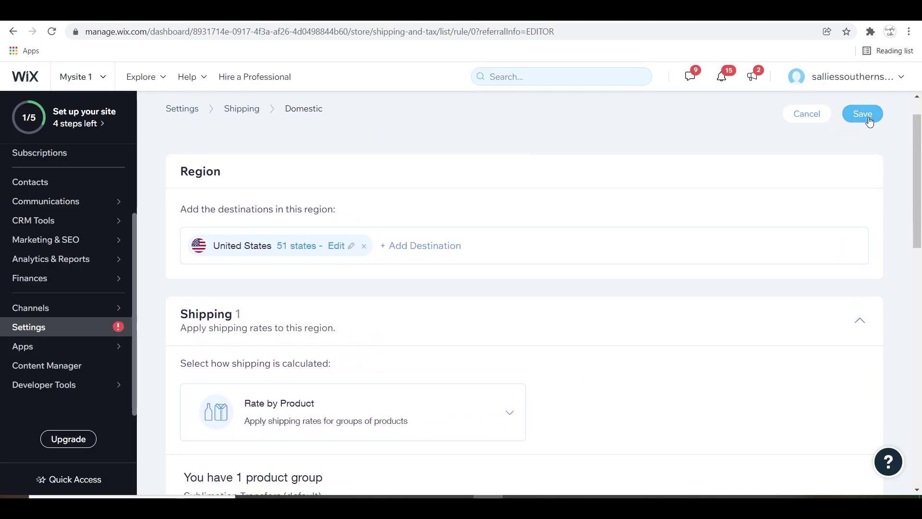
{"action": "left_click", "coordinate": [870, 122]}
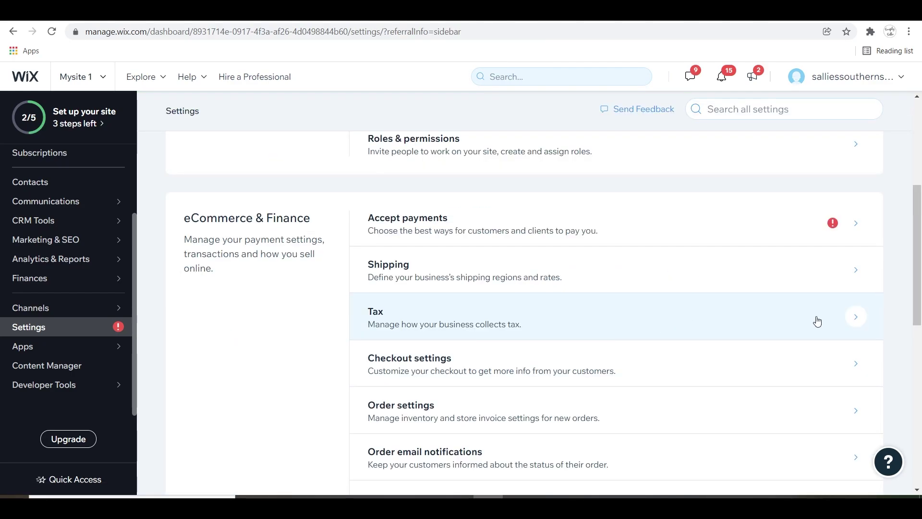
- In Tax settings, automate sales tax with Avalara for South Carolina, United States, and dismiss the confirmation
{"action": "left_click", "coordinate": [858, 322]}
{"action": "scroll", "coordinate": [710, 331], "scroll_direction": "down", "scroll_amount": 1}
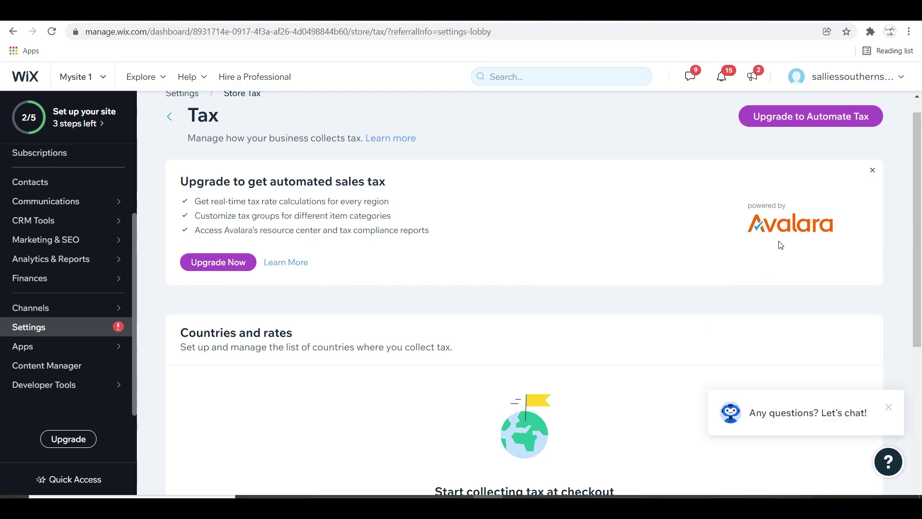
{"action": "scroll", "coordinate": [780, 245], "scroll_direction": "down", "scroll_amount": 4}
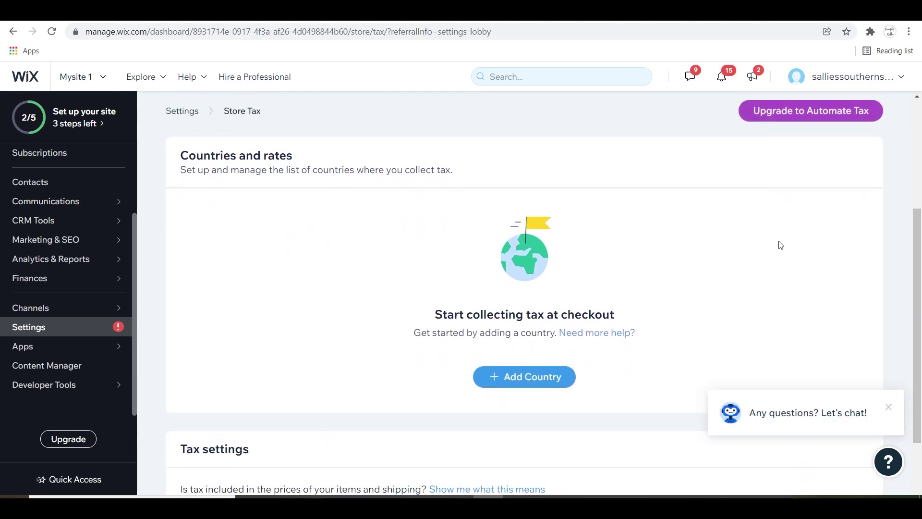
{"action": "scroll", "coordinate": [780, 244], "scroll_direction": "up", "scroll_amount": 4}
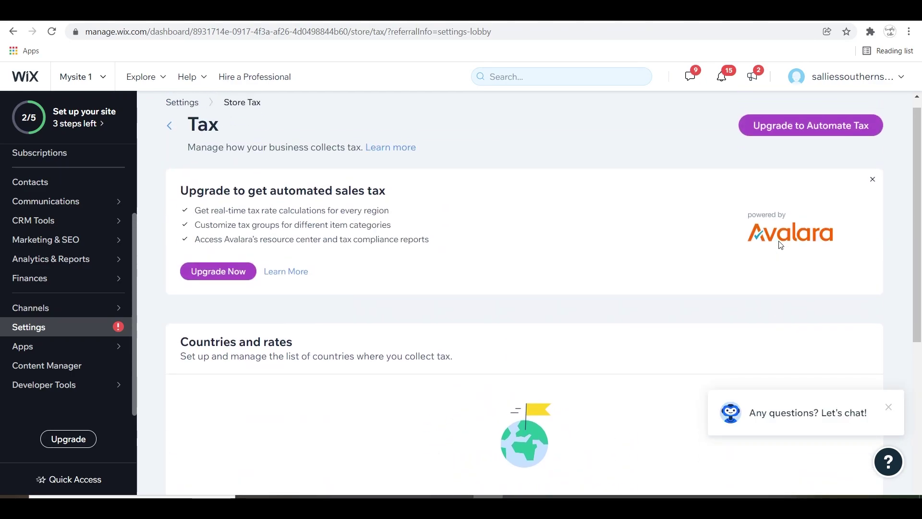
{"action": "left_click", "coordinate": [780, 245]}
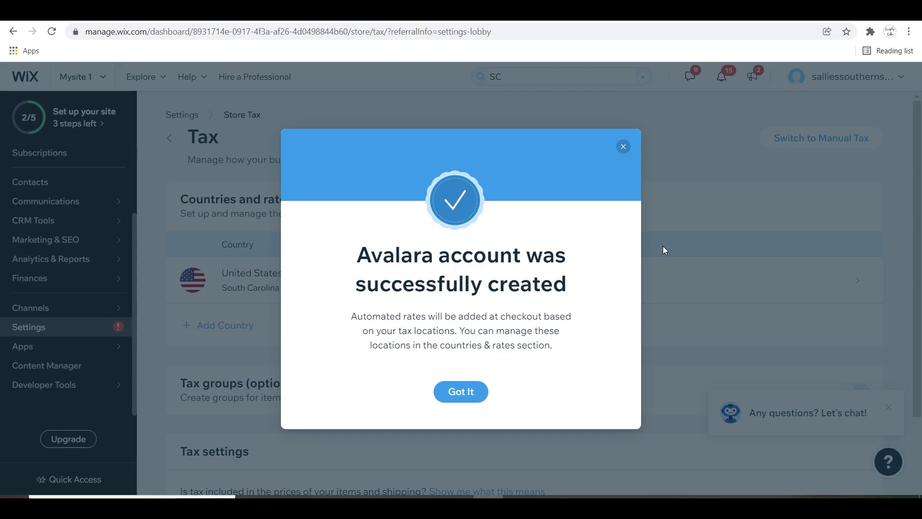
{"action": "left_click", "coordinate": [465, 393]}
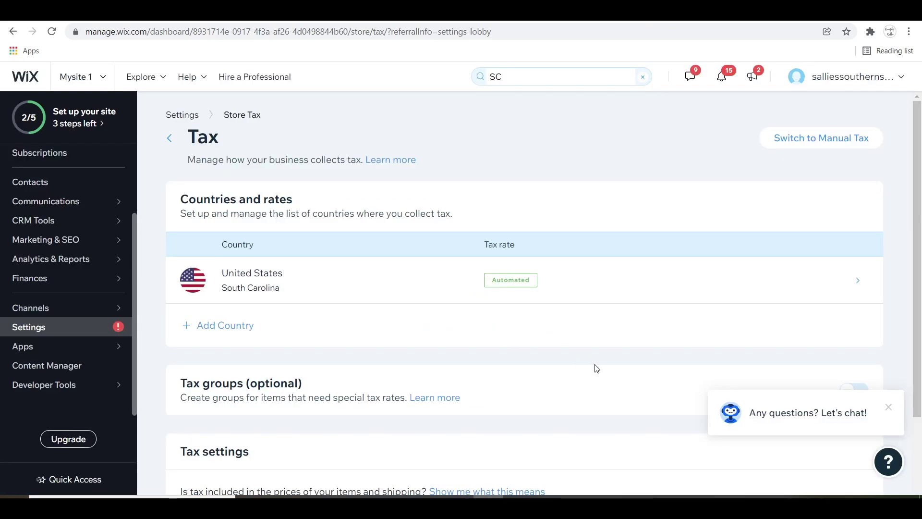
{"action": "scroll", "coordinate": [610, 365], "scroll_direction": "down", "scroll_amount": 1}
{"action": "scroll", "coordinate": [616, 356], "scroll_direction": "down", "scroll_amount": 2}
{"action": "scroll", "coordinate": [616, 356], "scroll_direction": "up", "scroll_amount": 1}
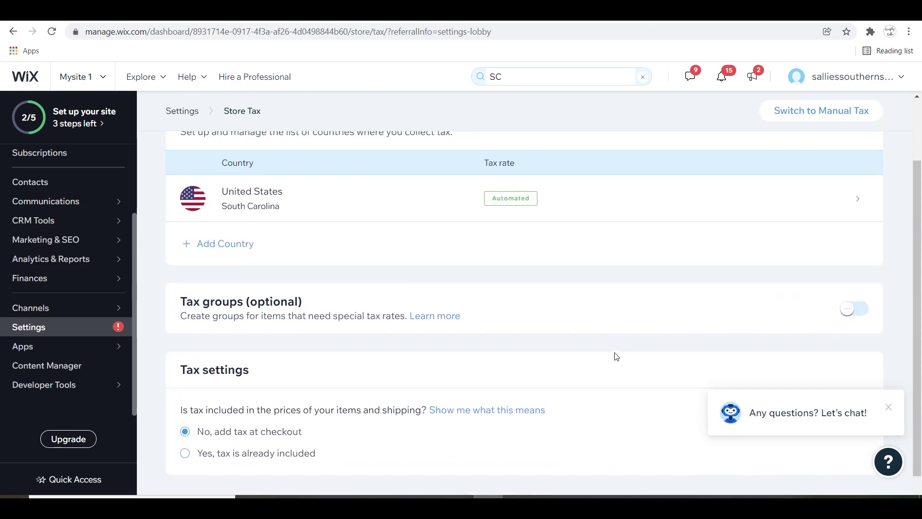
{"action": "scroll", "coordinate": [616, 356], "scroll_direction": "down", "scroll_amount": 1}
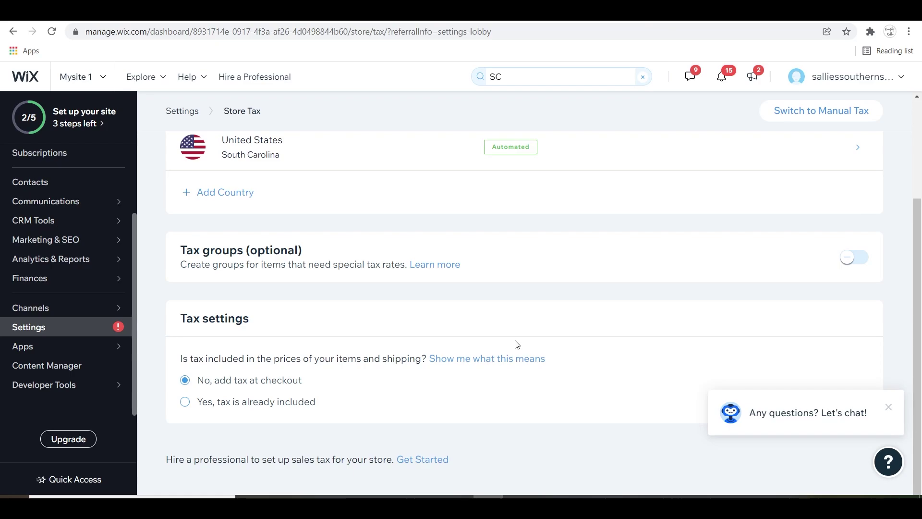
{"action": "scroll", "coordinate": [516, 344], "scroll_direction": "up", "scroll_amount": 3}
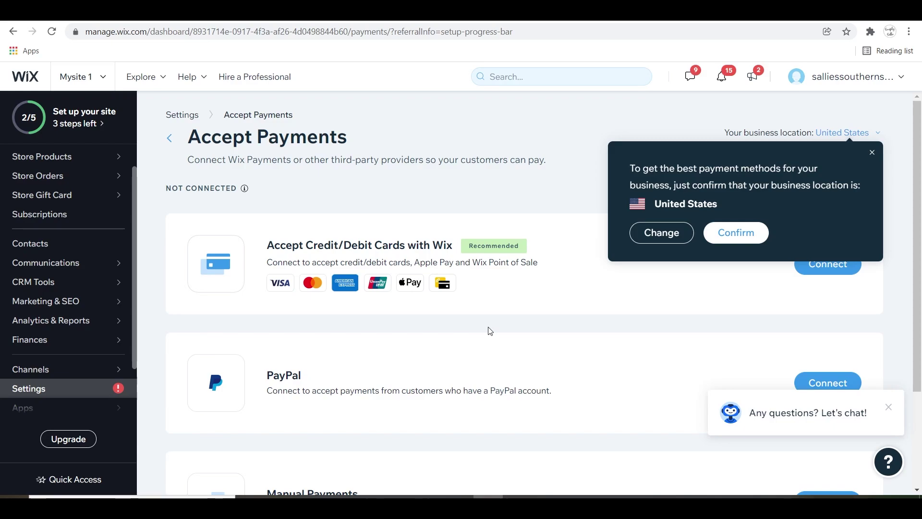
- Dismiss the business-location prompt on the Accept Payments page
{"action": "scroll", "coordinate": [605, 391], "scroll_direction": "down", "scroll_amount": 1}
{"action": "left_click", "coordinate": [873, 118]}
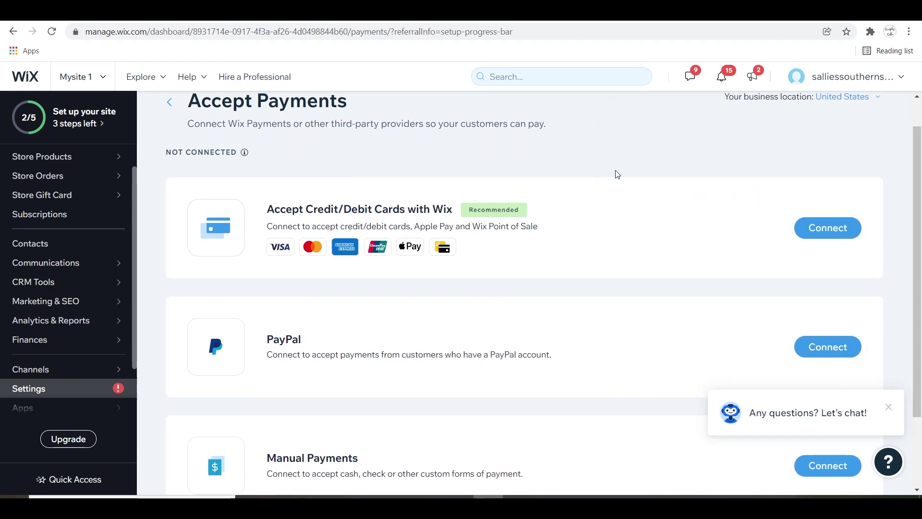
{"action": "scroll", "coordinate": [534, 291], "scroll_direction": "down", "scroll_amount": 2}
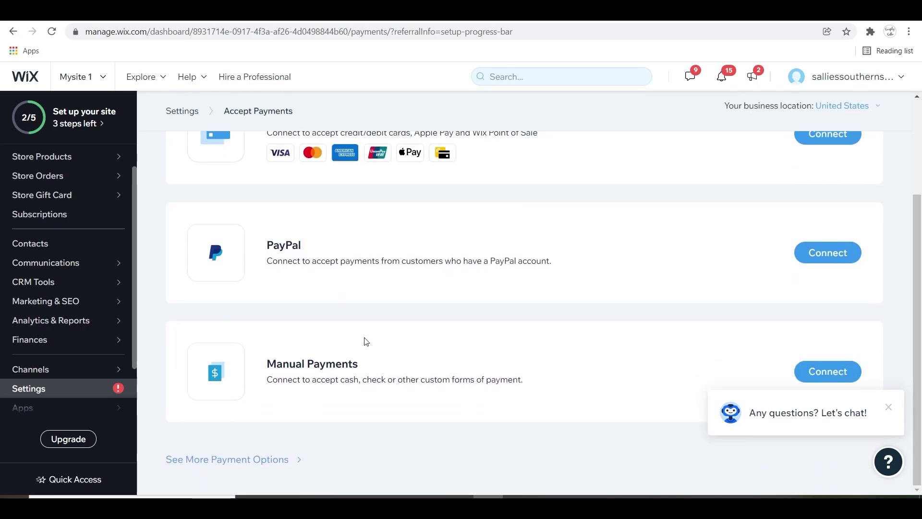
{"action": "scroll", "coordinate": [587, 311], "scroll_direction": "up", "scroll_amount": 2}
- Start connecting Wix Payments, confirming no prohibited goods, with Credit/Debit Cards and Apple Pay kept on
{"action": "left_click", "coordinate": [823, 224]}
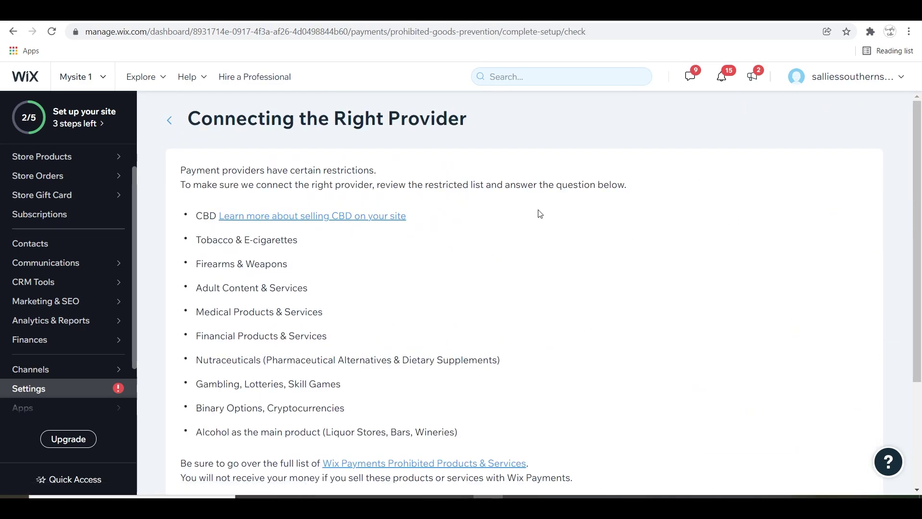
{"action": "scroll", "coordinate": [422, 242], "scroll_direction": "down", "scroll_amount": 3}
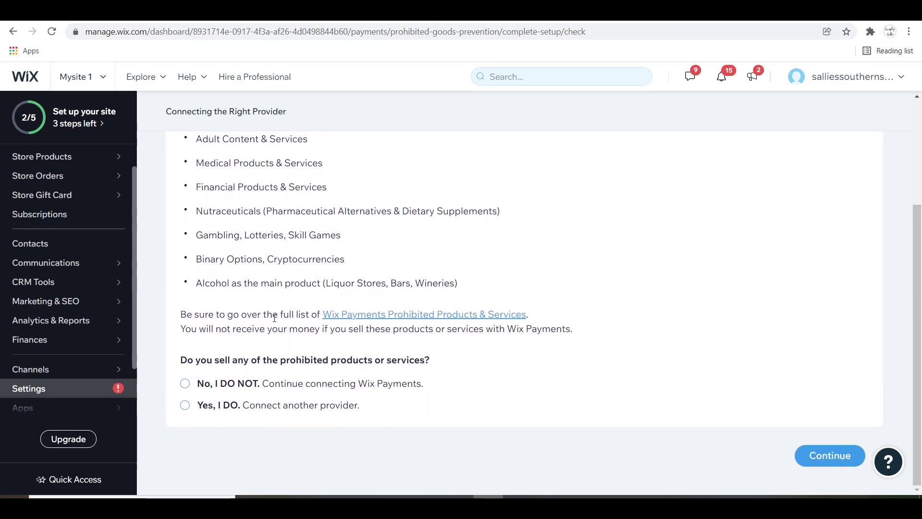
{"action": "left_click", "coordinate": [830, 456]}
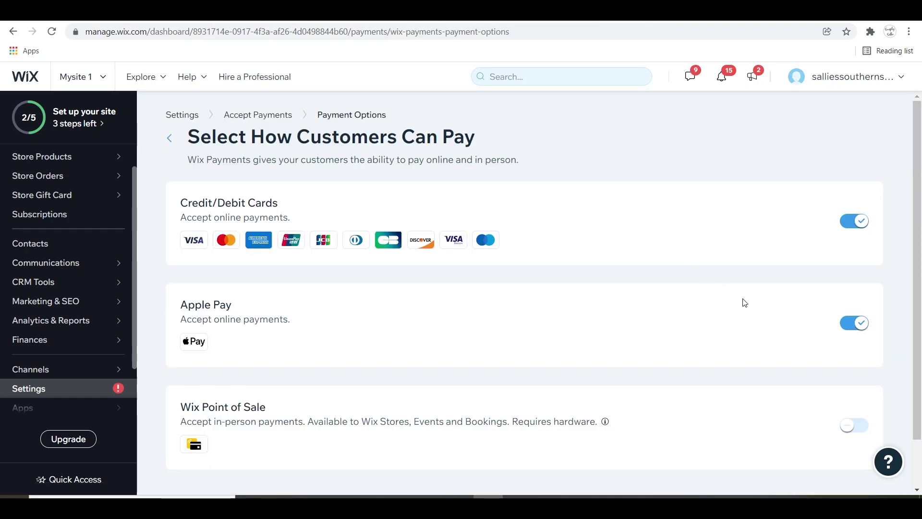
{"action": "scroll", "coordinate": [739, 293], "scroll_direction": "down", "scroll_amount": 1}
{"action": "scroll", "coordinate": [737, 284], "scroll_direction": "up", "scroll_amount": 1}
{"action": "scroll", "coordinate": [738, 284], "scroll_direction": "down", "scroll_amount": 1}
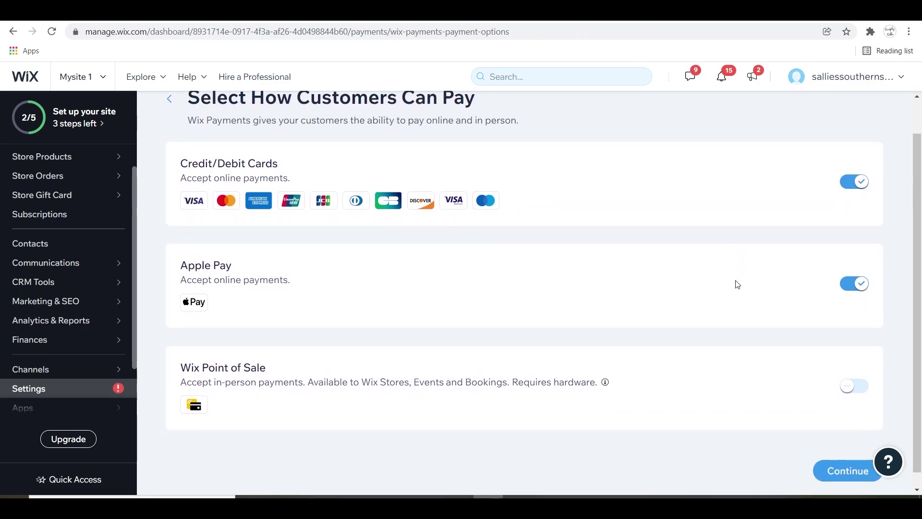
{"action": "scroll", "coordinate": [792, 362], "scroll_direction": "down", "scroll_amount": 1}
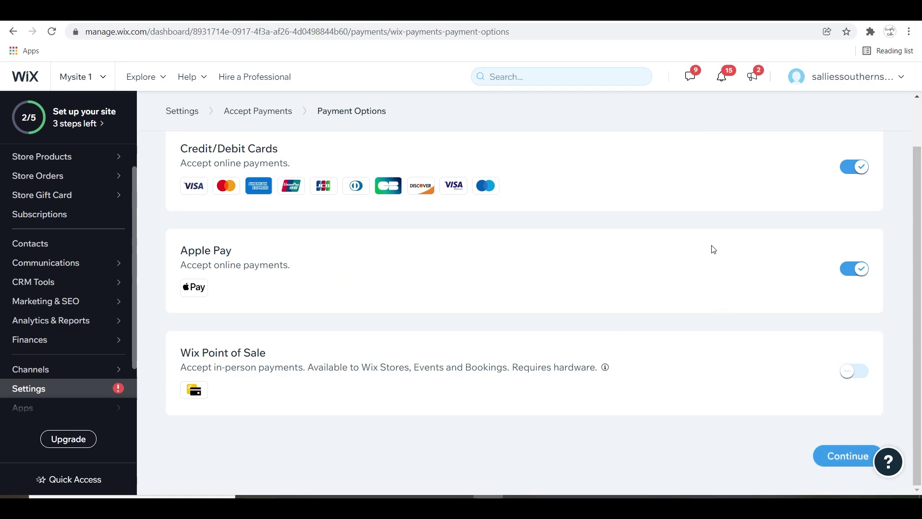
{"action": "scroll", "coordinate": [716, 254], "scroll_direction": "up", "scroll_amount": 1}
{"action": "scroll", "coordinate": [720, 264], "scroll_direction": "down", "scroll_amount": 1}
- Confirm the payment options and review providers: Wix Payments and PayPal connected, Manual Payments not
{"action": "left_click", "coordinate": [838, 454]}
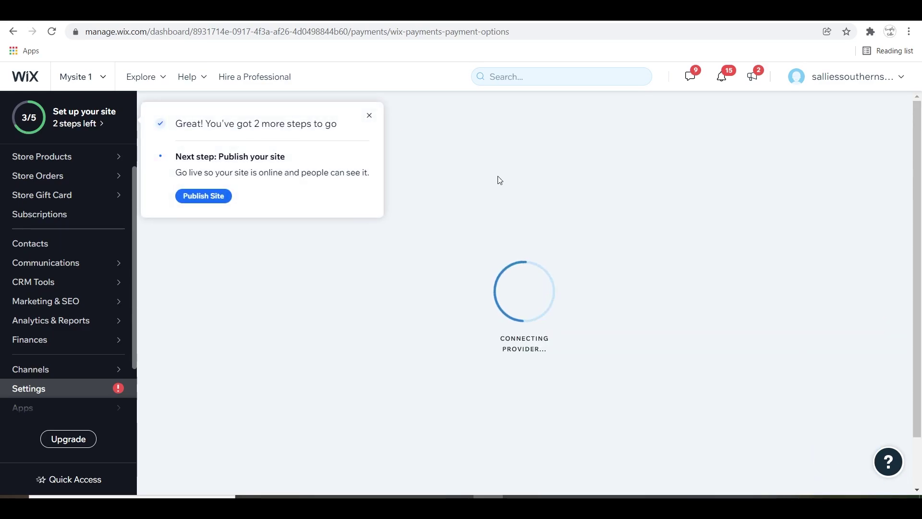
{"action": "left_click", "coordinate": [367, 120]}
{"action": "scroll", "coordinate": [542, 245], "scroll_direction": "down", "scroll_amount": 3}
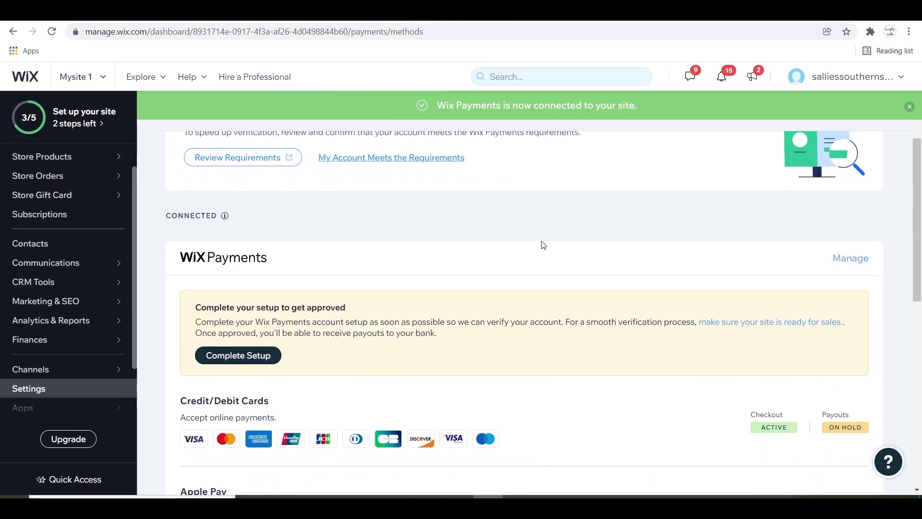
{"action": "scroll", "coordinate": [542, 244], "scroll_direction": "down", "scroll_amount": 5}
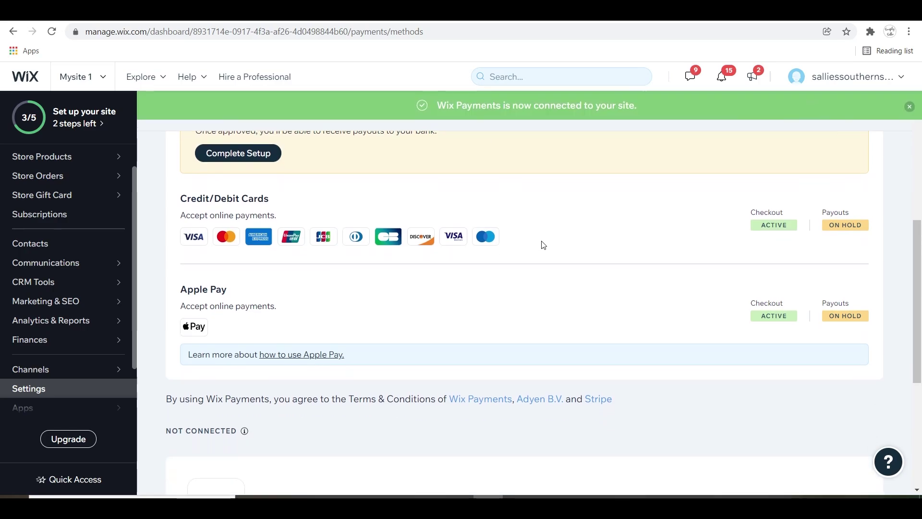
{"action": "scroll", "coordinate": [541, 243], "scroll_direction": "down", "scroll_amount": 2}
{"action": "scroll", "coordinate": [541, 243], "scroll_direction": "up", "scroll_amount": 4}
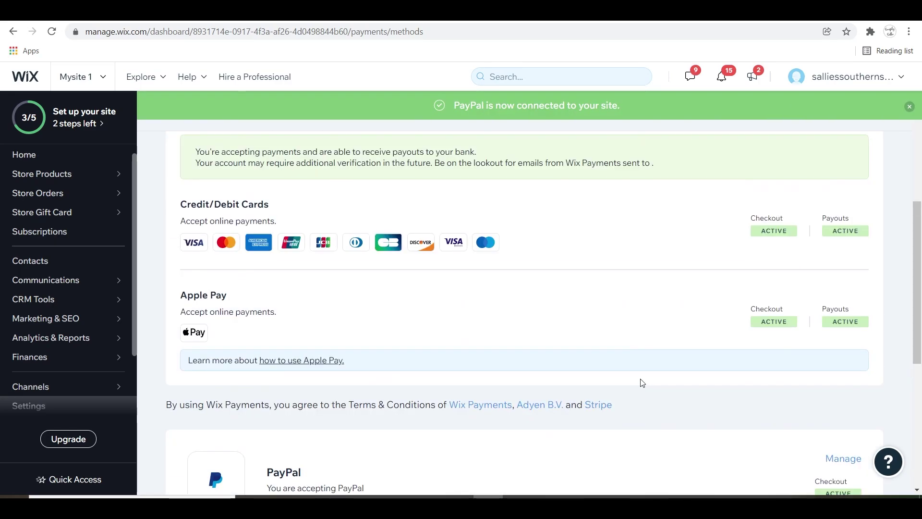
{"action": "scroll", "coordinate": [641, 382], "scroll_direction": "down", "scroll_amount": 3}
{"action": "scroll", "coordinate": [642, 383], "scroll_direction": "down", "scroll_amount": 3}
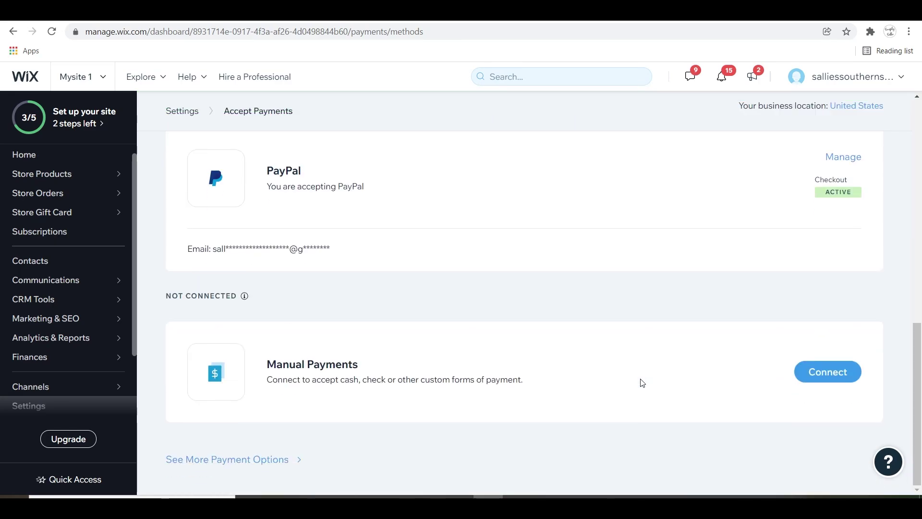
{"action": "scroll", "coordinate": [642, 383], "scroll_direction": "up", "scroll_amount": 3}
{"action": "scroll", "coordinate": [641, 382], "scroll_direction": "up", "scroll_amount": 4}
{"action": "scroll", "coordinate": [642, 383], "scroll_direction": "down", "scroll_amount": 2}
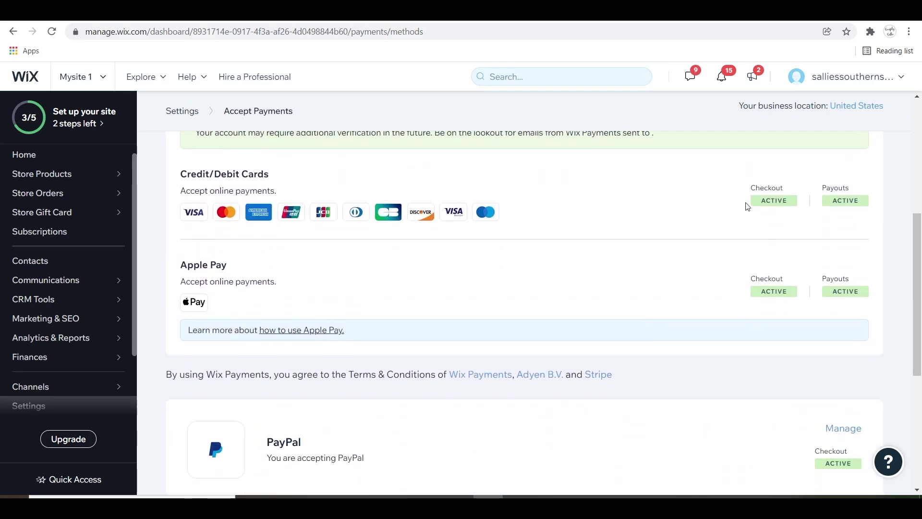
{"action": "scroll", "coordinate": [843, 314], "scroll_direction": "down", "scroll_amount": 5}
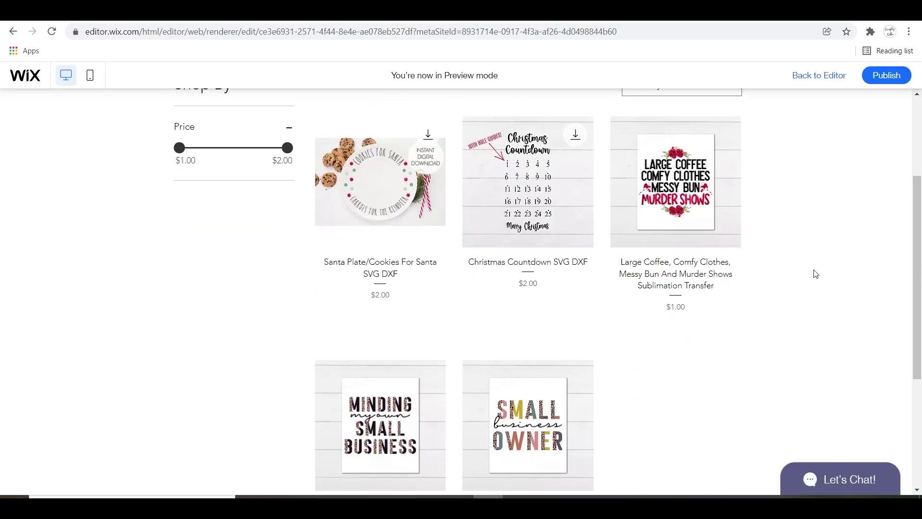
- Preview the Christmas Countdown product page, return to the Shop grid, and switch to mobile view
{"action": "scroll", "coordinate": [814, 272], "scroll_direction": "up", "scroll_amount": 1}
{"action": "left_click", "coordinate": [537, 212]}
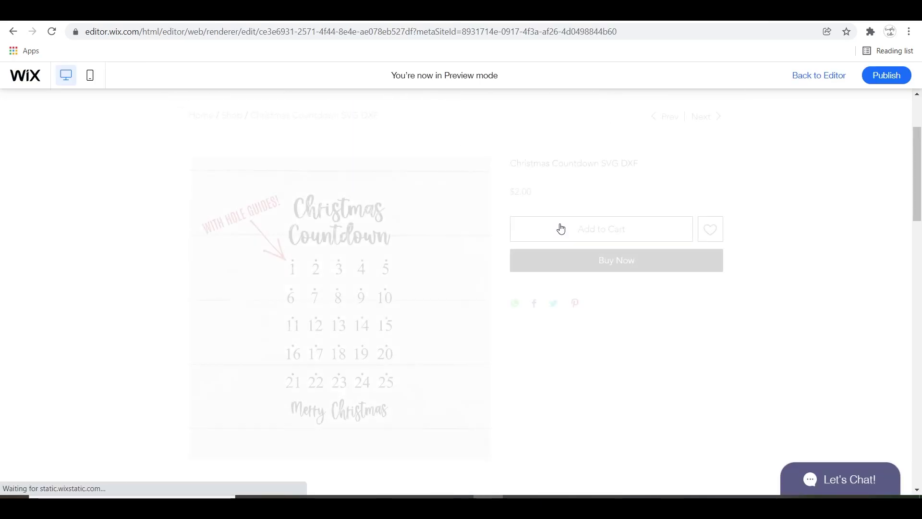
{"action": "scroll", "coordinate": [776, 332], "scroll_direction": "down", "scroll_amount": 8}
{"action": "scroll", "coordinate": [776, 331], "scroll_direction": "down", "scroll_amount": 8}
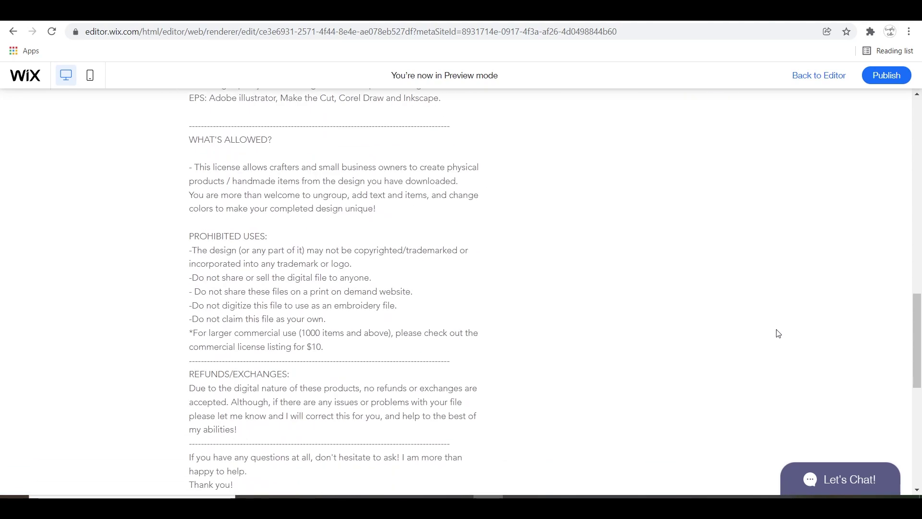
{"action": "scroll", "coordinate": [776, 332], "scroll_direction": "up", "scroll_amount": 15}
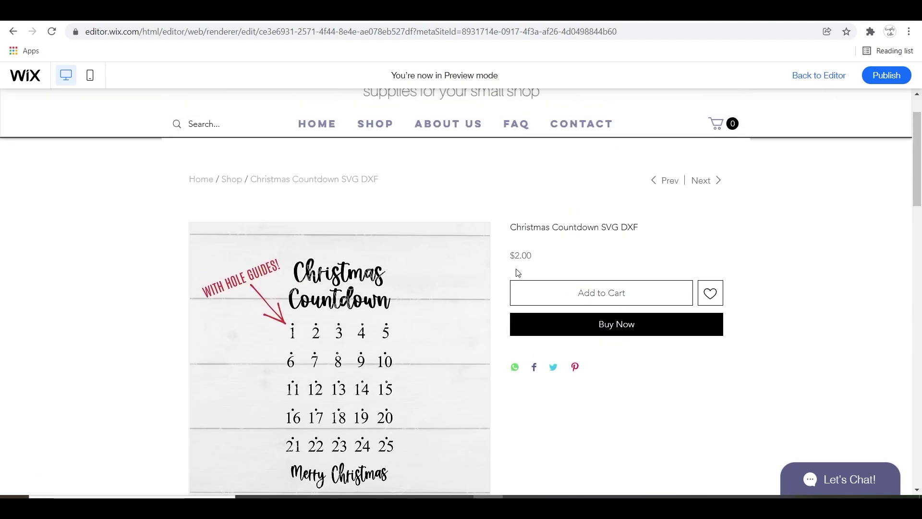
{"action": "left_click", "coordinate": [374, 126]}
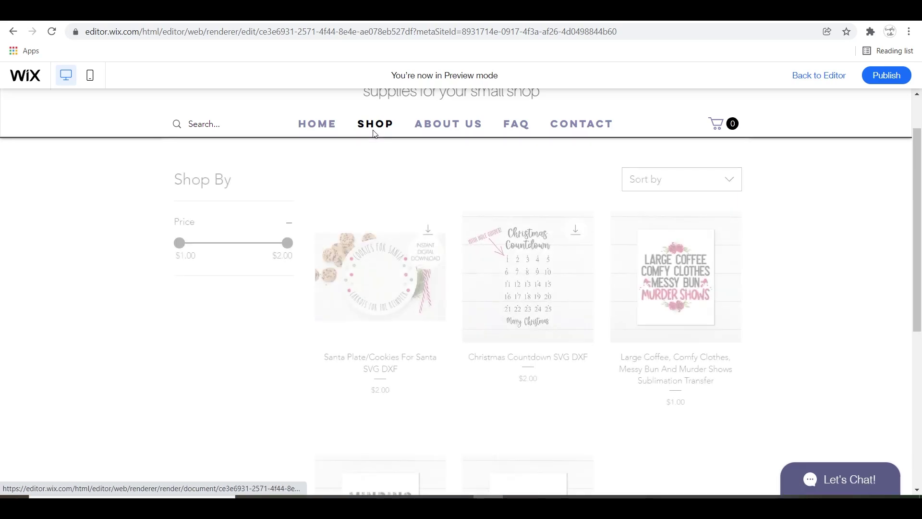
{"action": "left_click", "coordinate": [172, 103]}
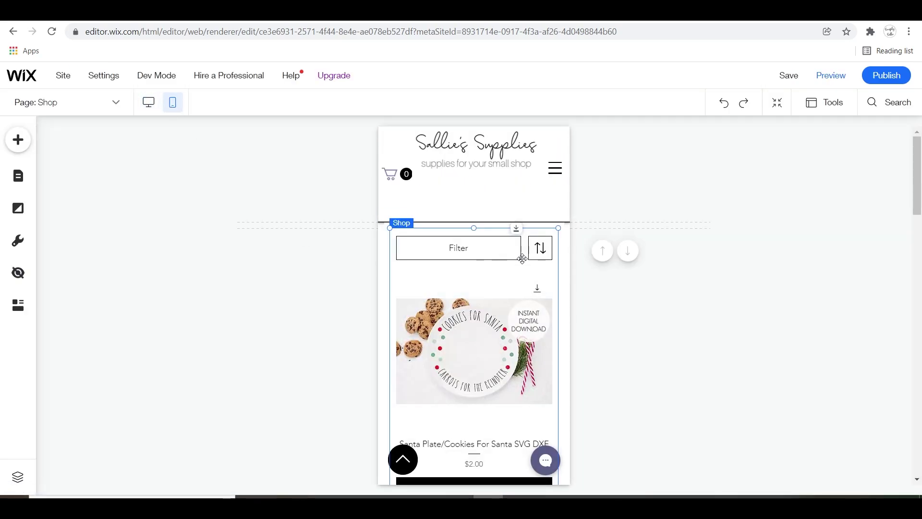
- Set the mobile Shop product gallery layout to 2 Columns
{"action": "scroll", "coordinate": [524, 245], "scroll_direction": "down", "scroll_amount": 4}
{"action": "scroll", "coordinate": [523, 246], "scroll_direction": "down", "scroll_amount": 15}
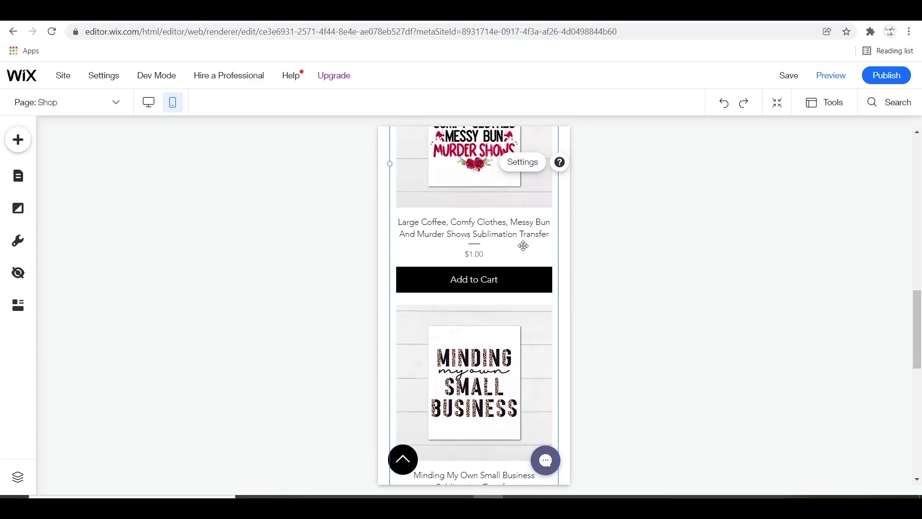
{"action": "scroll", "coordinate": [524, 246], "scroll_direction": "down", "scroll_amount": 5}
{"action": "scroll", "coordinate": [523, 246], "scroll_direction": "up", "scroll_amount": 20}
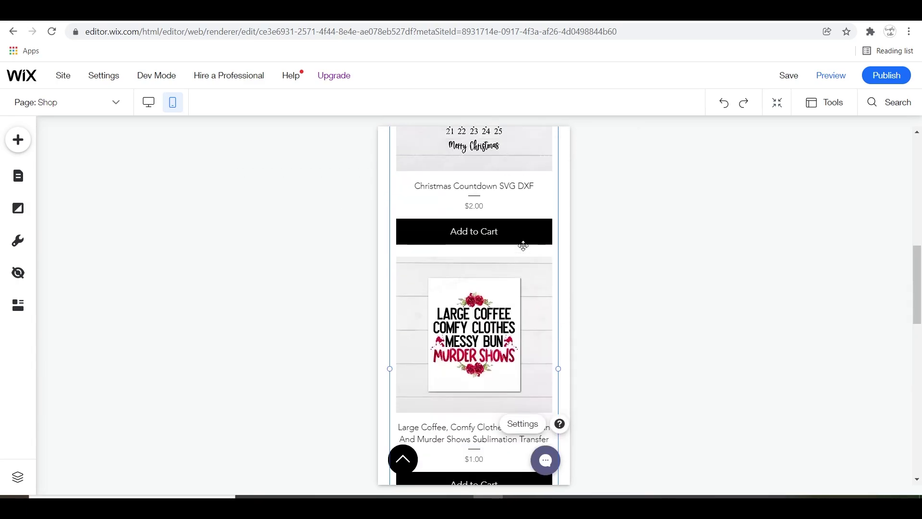
{"action": "scroll", "coordinate": [523, 246], "scroll_direction": "up", "scroll_amount": 3}
{"action": "left_click", "coordinate": [482, 246]}
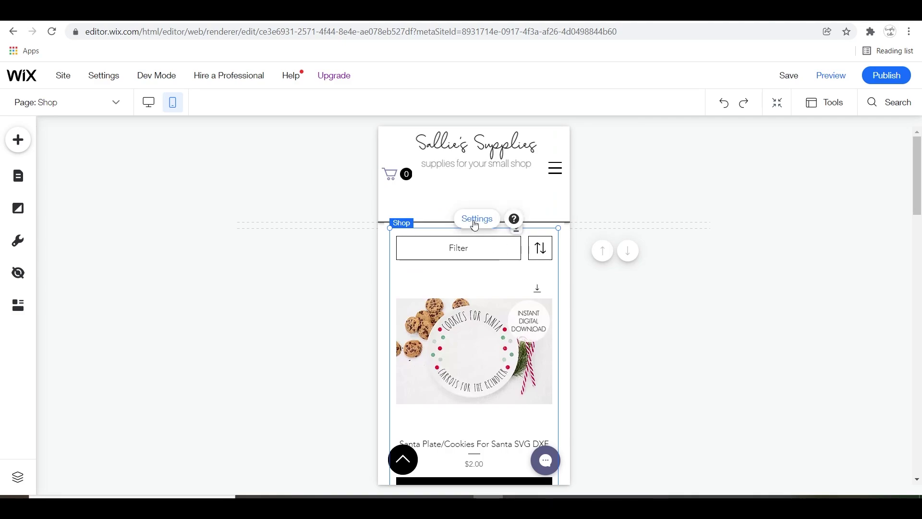
{"action": "left_click", "coordinate": [474, 222]}
{"action": "left_click", "coordinate": [238, 271]}
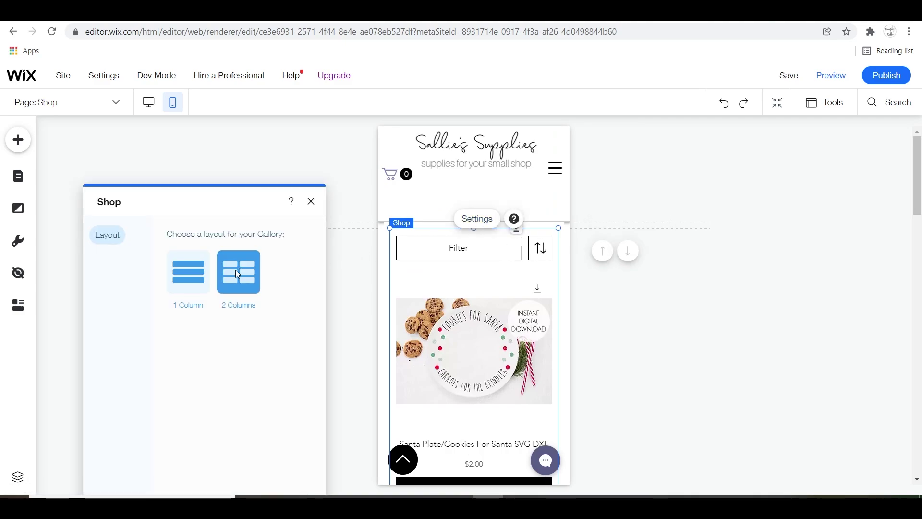
{"action": "scroll", "coordinate": [510, 298], "scroll_direction": "down", "scroll_amount": 3}
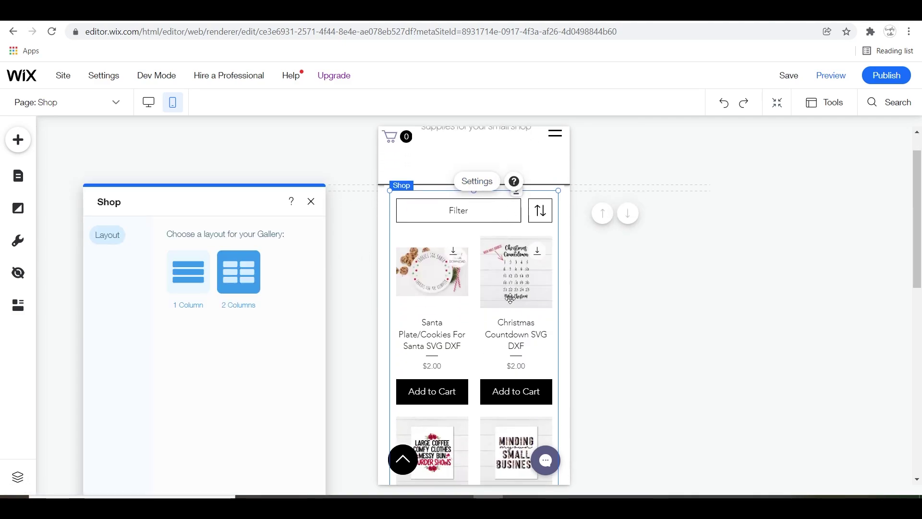
{"action": "scroll", "coordinate": [510, 298], "scroll_direction": "down", "scroll_amount": 6}
{"action": "scroll", "coordinate": [511, 299], "scroll_direction": "up", "scroll_amount": 2}
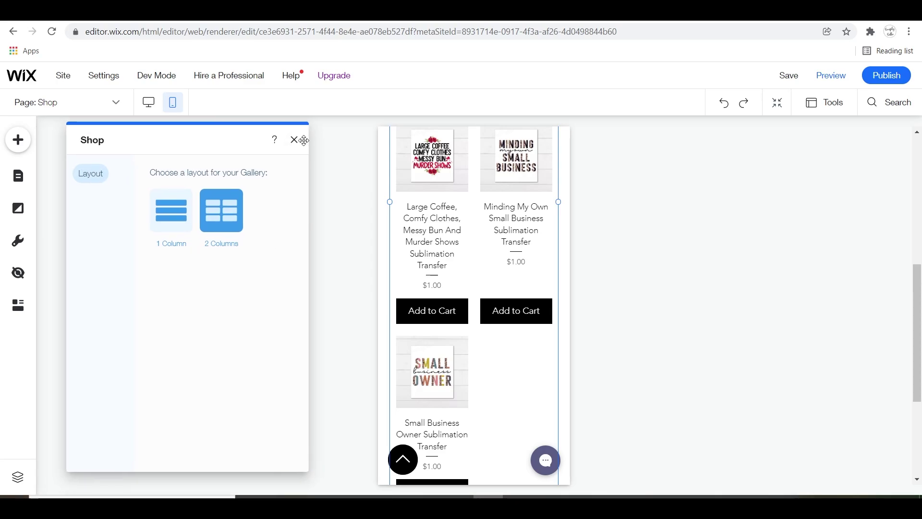
{"action": "left_click", "coordinate": [295, 142]}
- Reopen the gallery layout settings to check them, then close them again
{"action": "scroll", "coordinate": [494, 307], "scroll_direction": "down", "scroll_amount": 4}
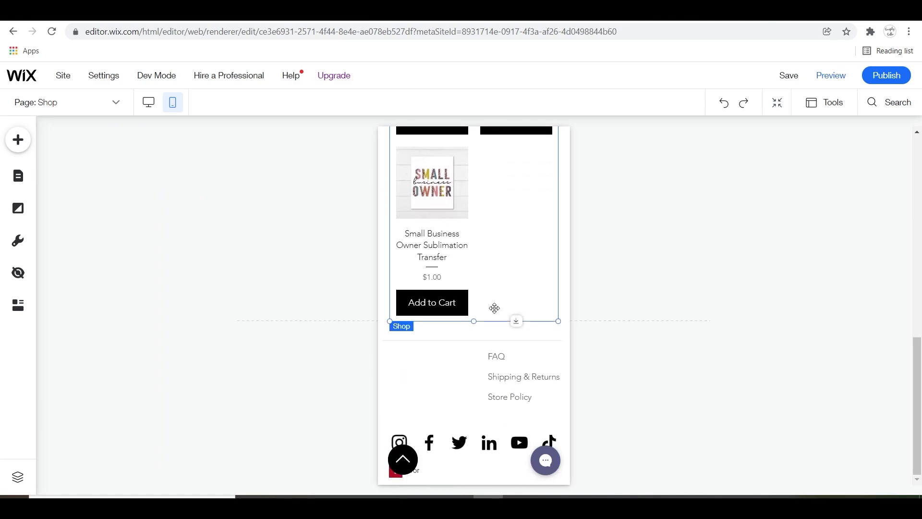
{"action": "scroll", "coordinate": [494, 307], "scroll_direction": "up", "scroll_amount": 10}
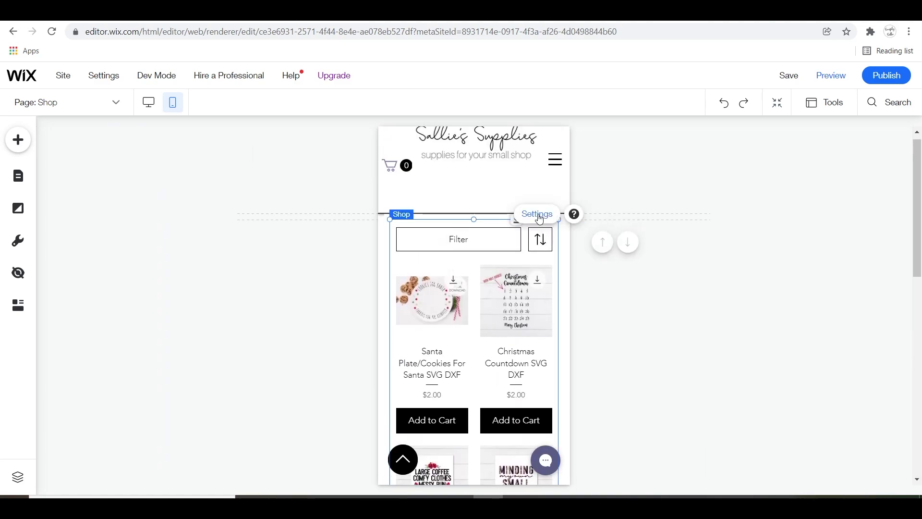
{"action": "left_click", "coordinate": [537, 213]}
{"action": "left_click", "coordinate": [311, 202]}
{"action": "scroll", "coordinate": [430, 269], "scroll_direction": "down", "scroll_amount": 3}
{"action": "scroll", "coordinate": [490, 245], "scroll_direction": "up", "scroll_amount": 3}
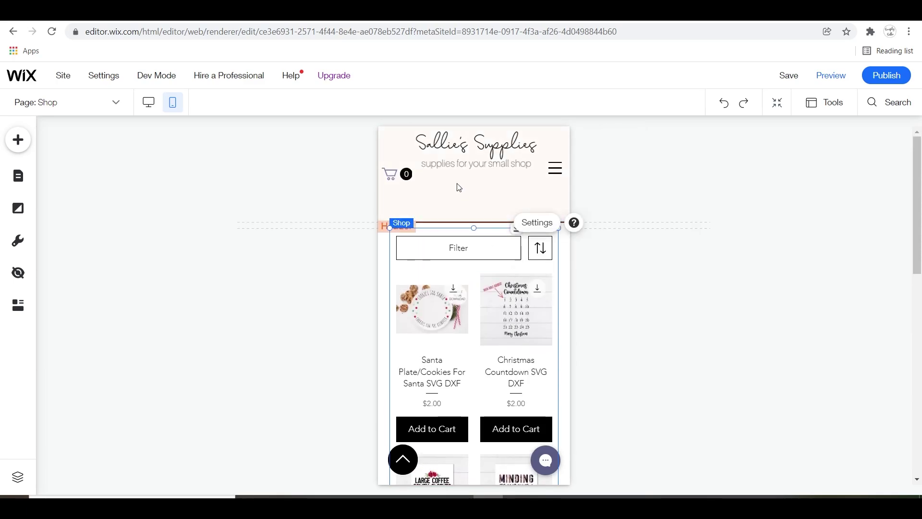
- Shorten the mobile header, then begin SEO setup with business name 'Sallie's' serving customers nationwide/online
{"action": "left_click_drag", "start_coordinate": [482, 216], "coordinate": [477, 200]}
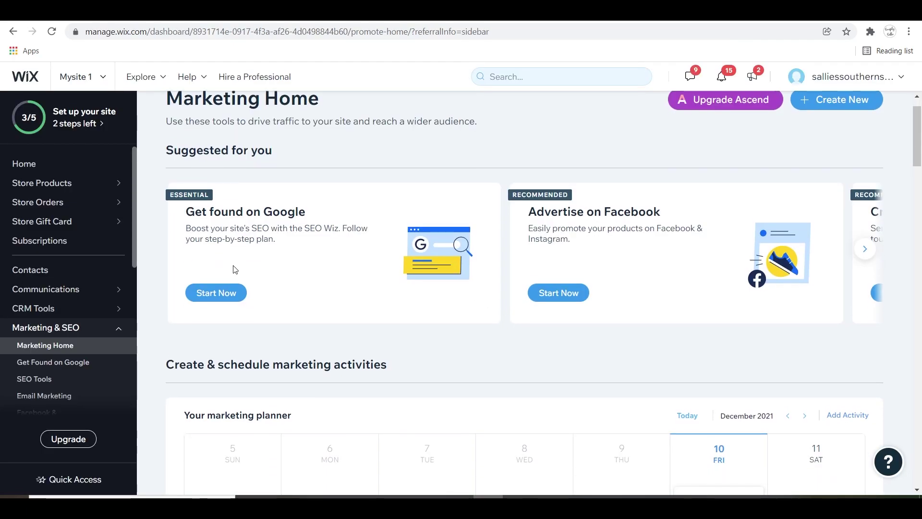
{"action": "left_click", "coordinate": [212, 294]}
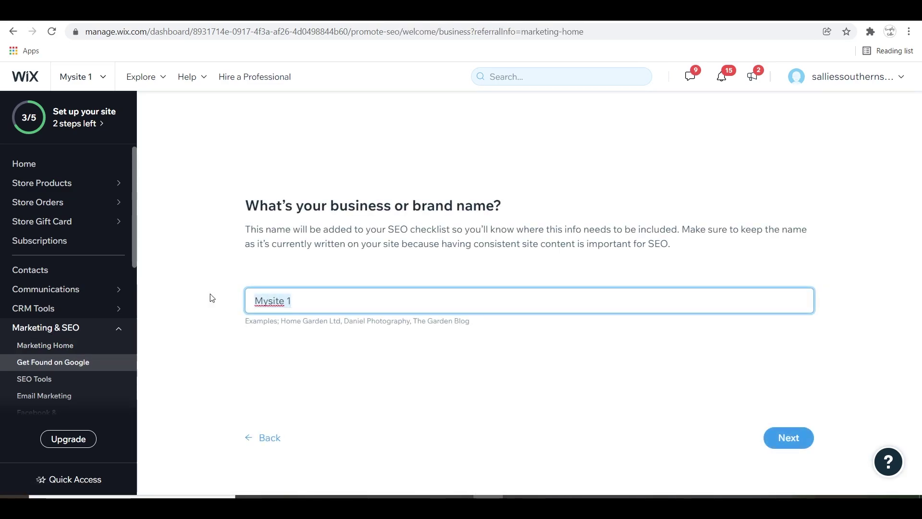
{"action": "type", "text": "Sallie's Supplies"}
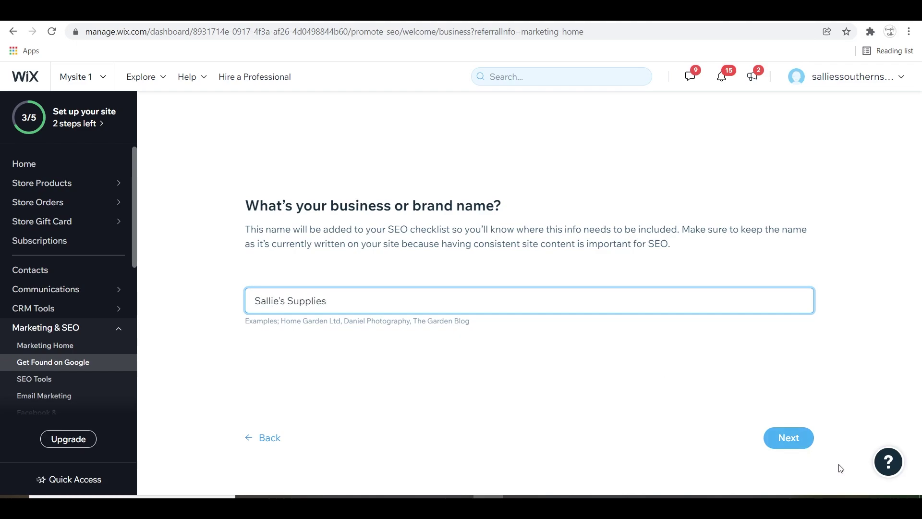
{"action": "left_click", "coordinate": [789, 437]}
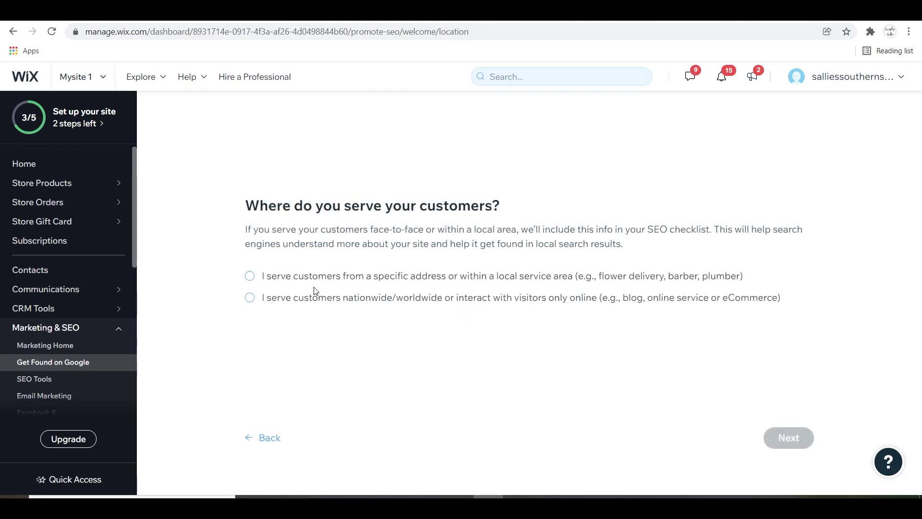
{"action": "left_click", "coordinate": [249, 297]}
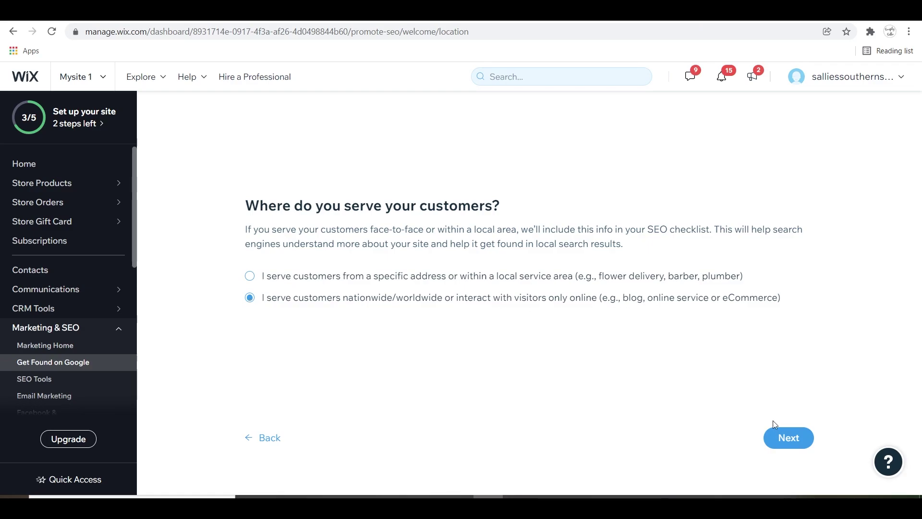
{"action": "left_click", "coordinate": [779, 434]}
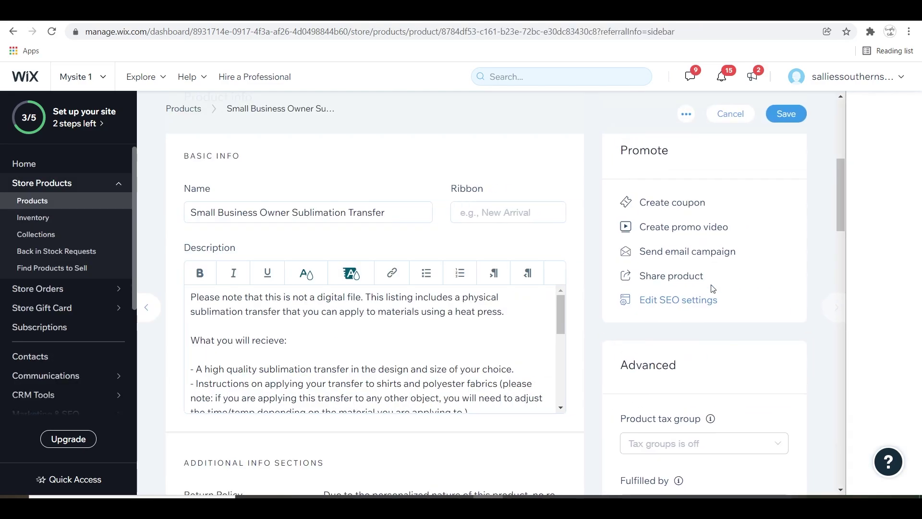
- Review the product's SEO basics fields and its social share preview
{"action": "left_click", "coordinate": [682, 298]}
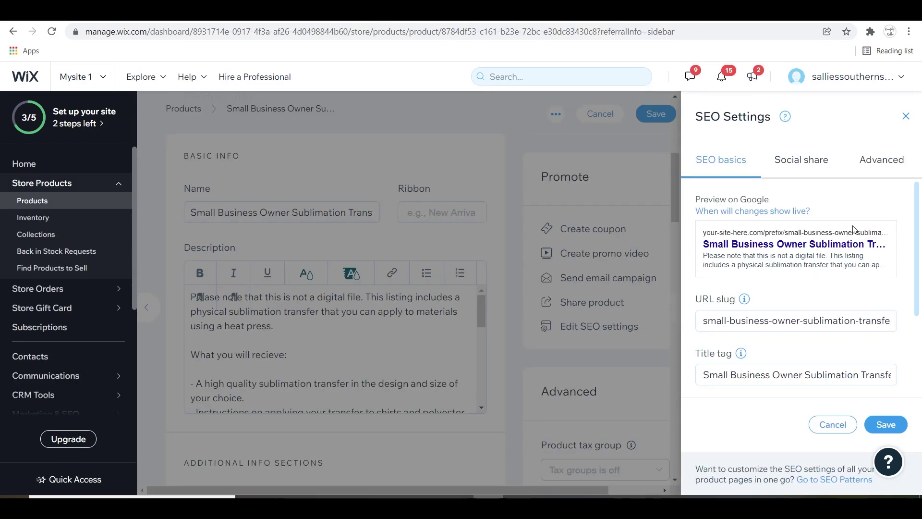
{"action": "scroll", "coordinate": [848, 206], "scroll_direction": "down", "scroll_amount": 1}
{"action": "scroll", "coordinate": [816, 204], "scroll_direction": "up", "scroll_amount": 1}
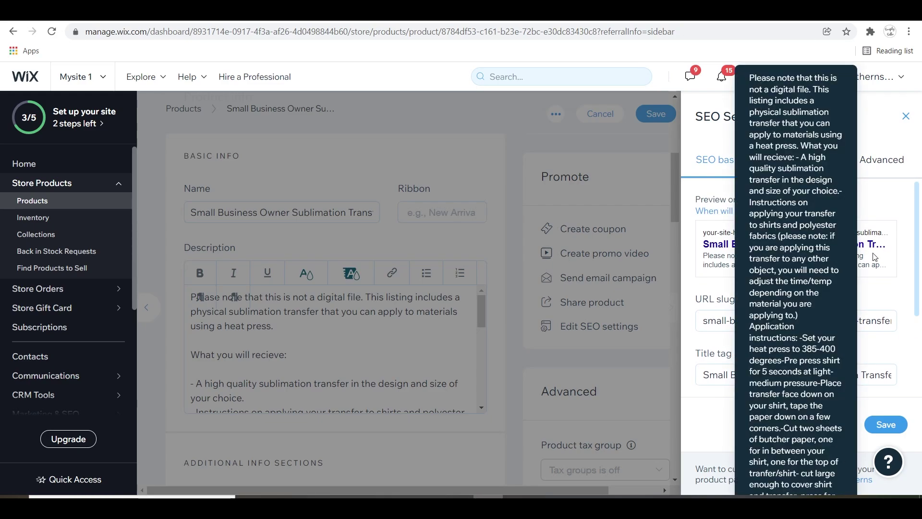
{"action": "scroll", "coordinate": [875, 257], "scroll_direction": "down", "scroll_amount": 1}
{"action": "scroll", "coordinate": [874, 257], "scroll_direction": "down", "scroll_amount": 2}
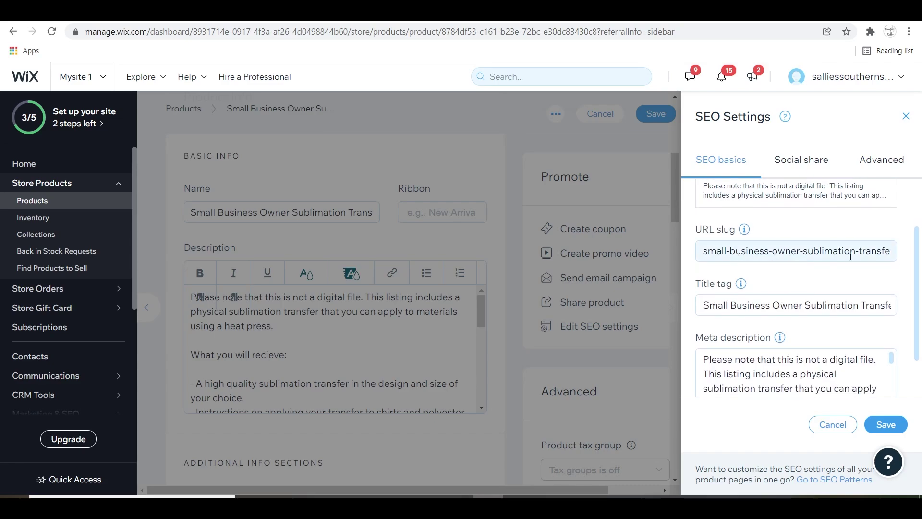
{"action": "scroll", "coordinate": [853, 257], "scroll_direction": "down", "scroll_amount": 2}
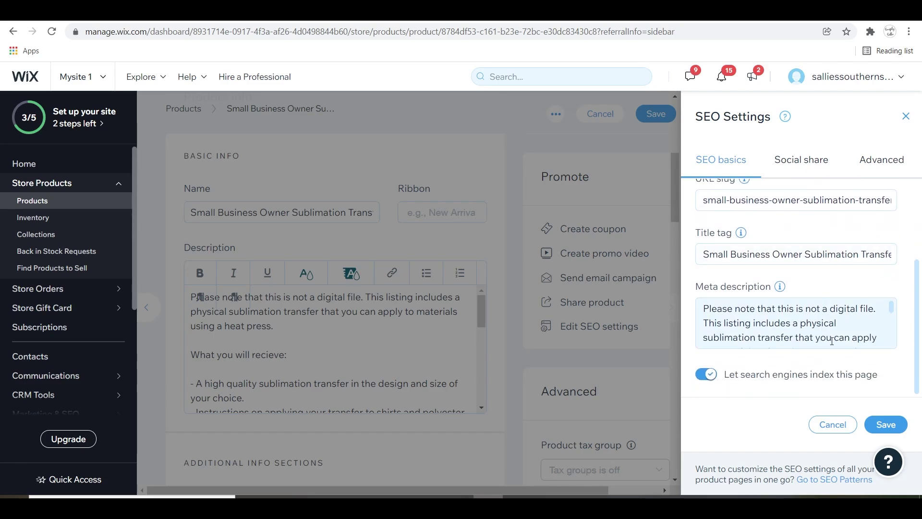
{"action": "scroll", "coordinate": [833, 332], "scroll_direction": "down", "scroll_amount": 8}
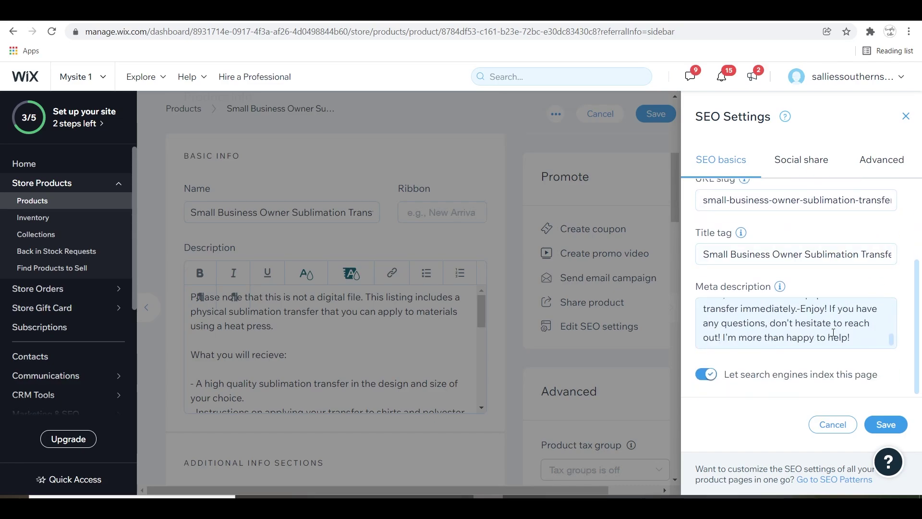
{"action": "scroll", "coordinate": [833, 332], "scroll_direction": "up", "scroll_amount": 8}
{"action": "mouse_move", "coordinate": [782, 291]}
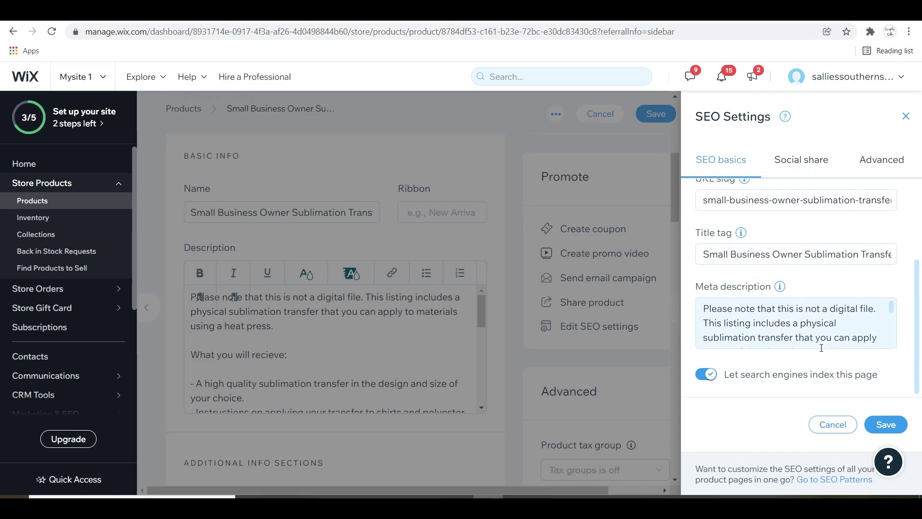
{"action": "scroll", "coordinate": [810, 331], "scroll_direction": "down", "scroll_amount": 3}
{"action": "scroll", "coordinate": [807, 321], "scroll_direction": "down", "scroll_amount": 10}
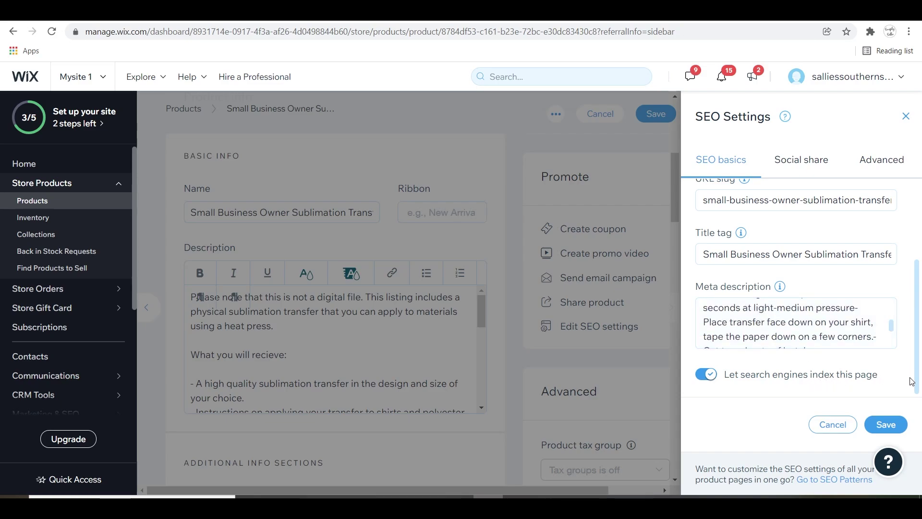
{"action": "left_click", "coordinate": [811, 162]}
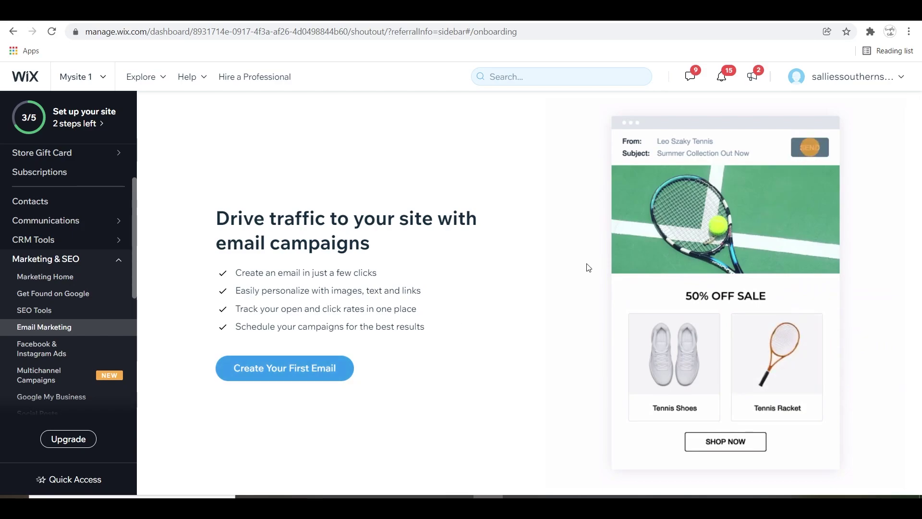
- Go to Facebook & Instagram Ads under Marketing & SEO
{"action": "left_click", "coordinate": [57, 353]}
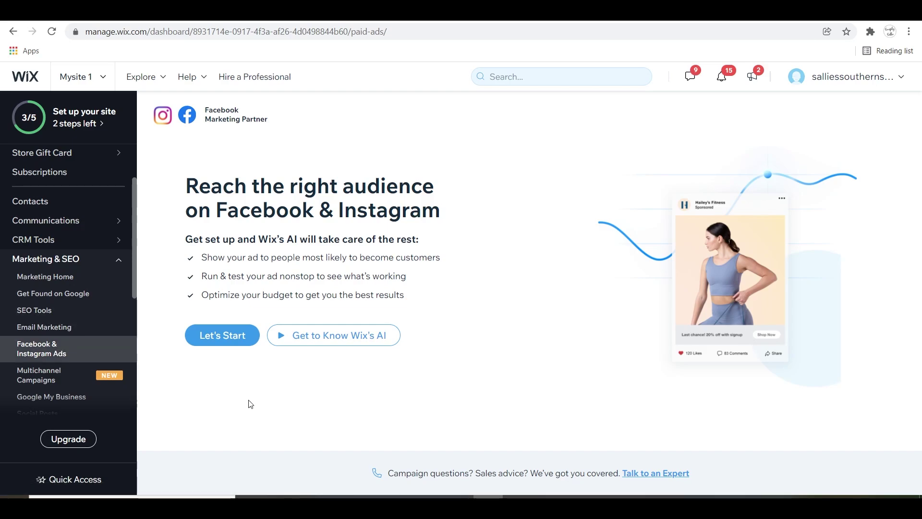
- Tour the Multichannel Campaigns, Google My Business and Coupons marketing pages
{"action": "scroll", "coordinate": [72, 336], "scroll_direction": "down", "scroll_amount": 2}
{"action": "left_click", "coordinate": [53, 286]}
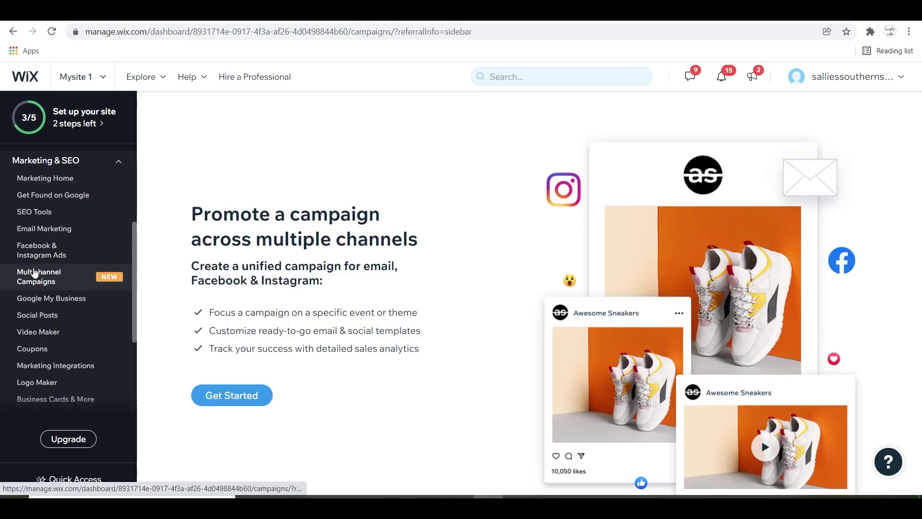
{"action": "left_click", "coordinate": [55, 303]}
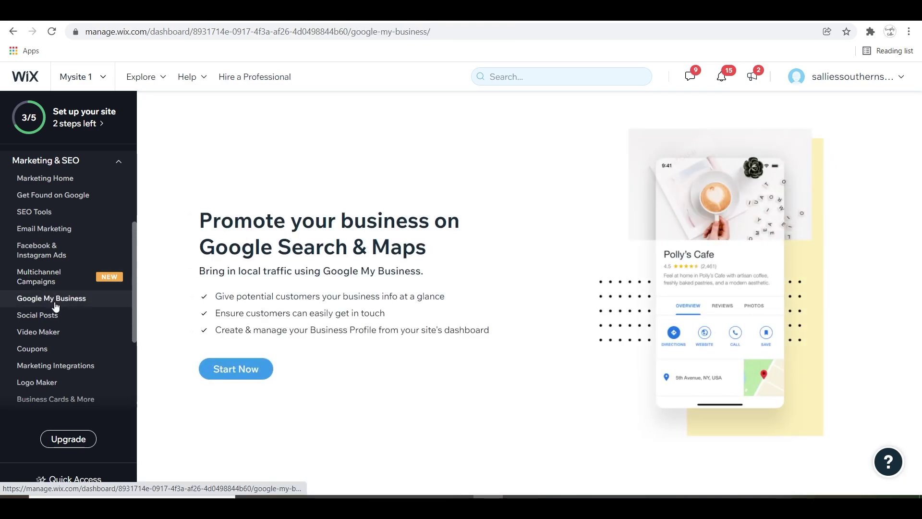
{"action": "scroll", "coordinate": [55, 306], "scroll_direction": "down", "scroll_amount": 2}
{"action": "left_click", "coordinate": [57, 288]}
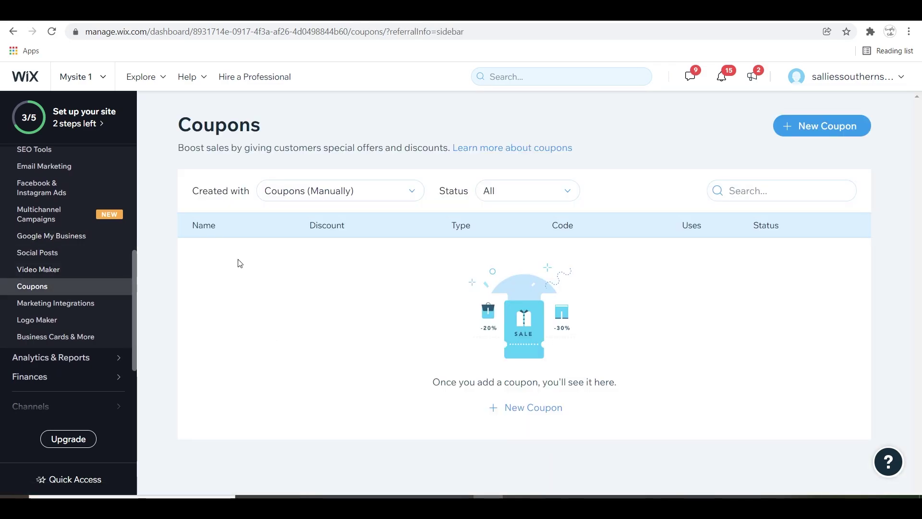
- Look through Marketing Integrations and the Logo Maker, then return to the Store Products list
{"action": "left_click", "coordinate": [79, 302]}
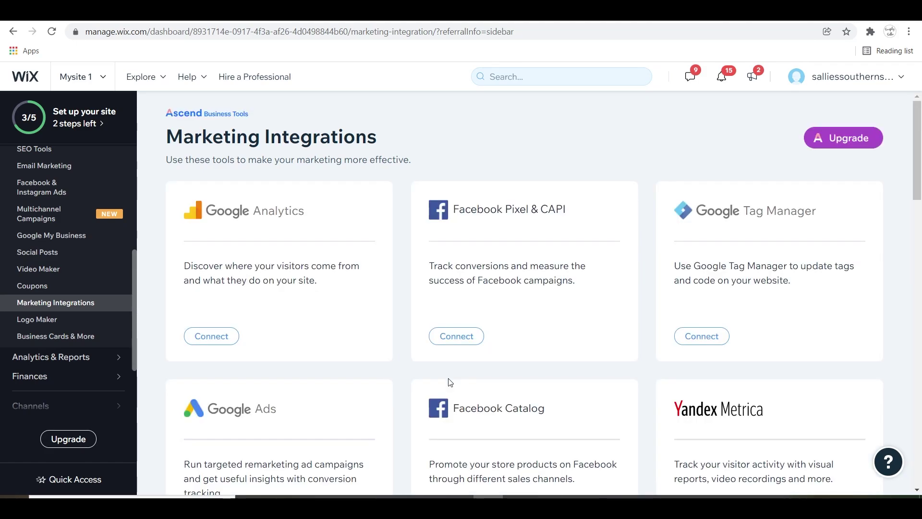
{"action": "scroll", "coordinate": [450, 382], "scroll_direction": "down", "scroll_amount": 3}
{"action": "scroll", "coordinate": [450, 382], "scroll_direction": "up", "scroll_amount": 1}
{"action": "scroll", "coordinate": [450, 382], "scroll_direction": "up", "scroll_amount": 3}
{"action": "left_click", "coordinate": [72, 319]}
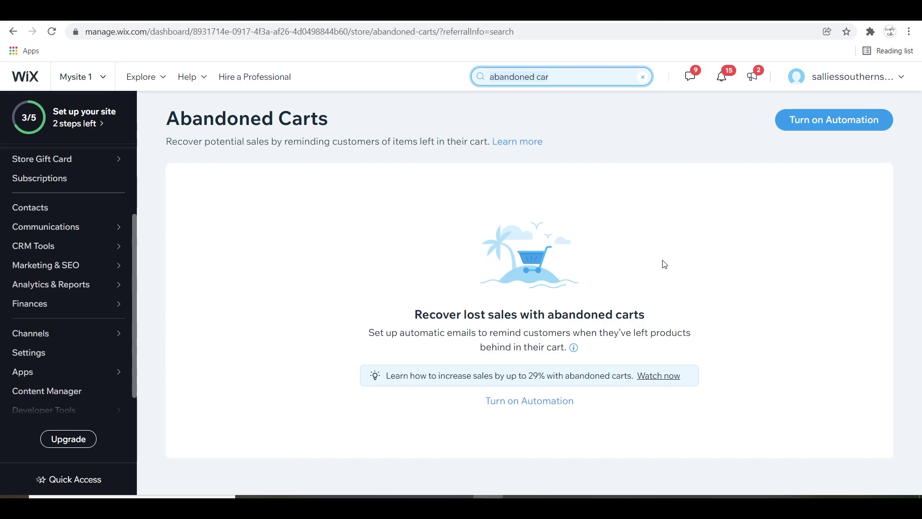
{"action": "scroll", "coordinate": [135, 253], "scroll_direction": "up", "scroll_amount": 2}
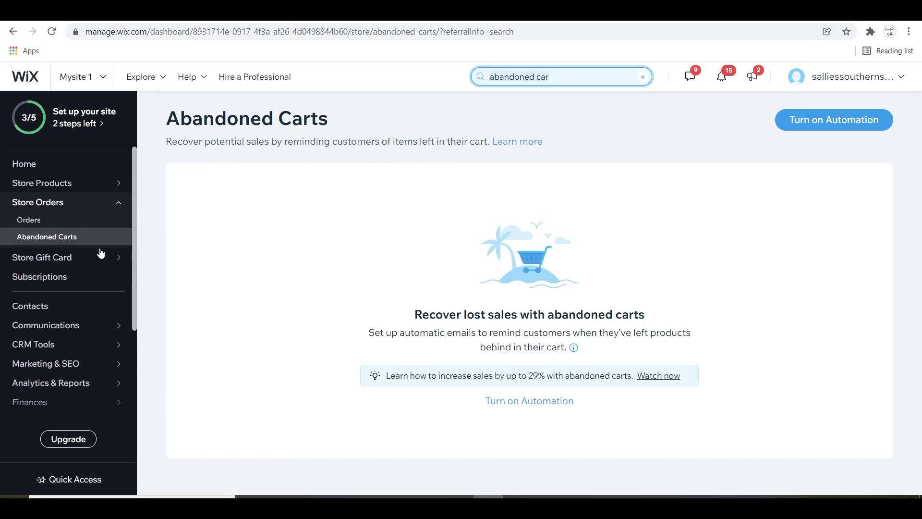
{"action": "left_click", "coordinate": [43, 186]}
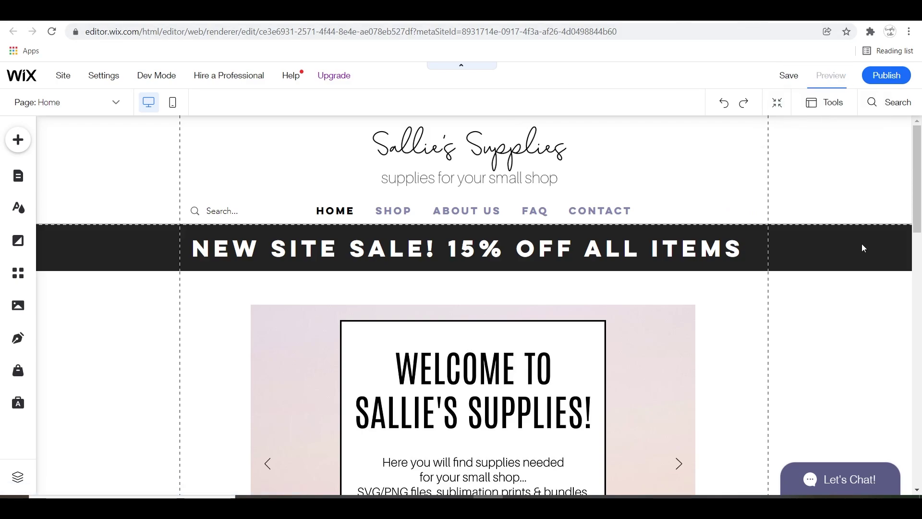
- Open the Small Business Owner product page and try the 3 inch and 4 inch sizes
{"action": "scroll", "coordinate": [879, 282], "scroll_direction": "down", "scroll_amount": 5}
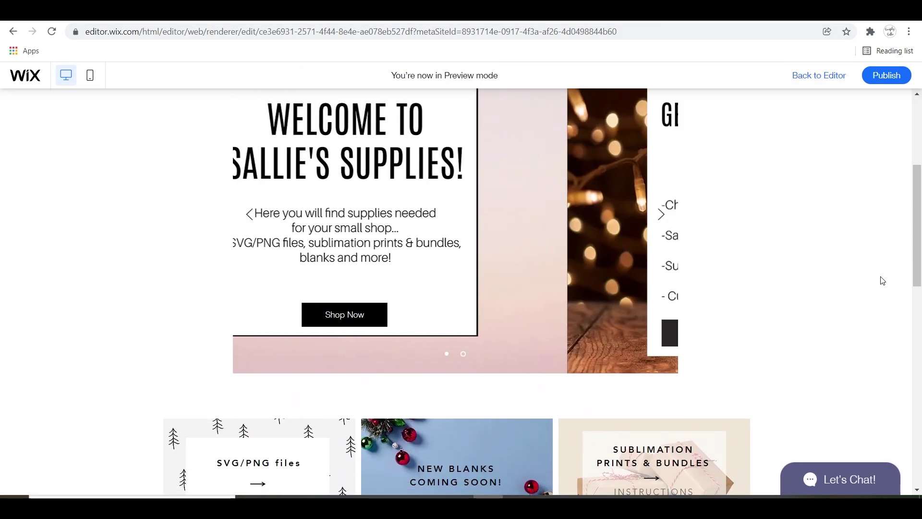
{"action": "scroll", "coordinate": [882, 281], "scroll_direction": "down", "scroll_amount": 10}
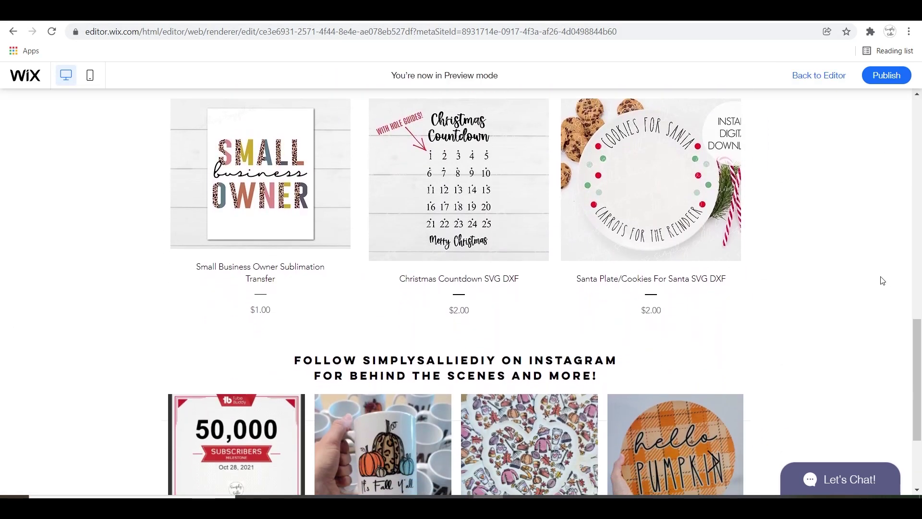
{"action": "left_click", "coordinate": [264, 200]}
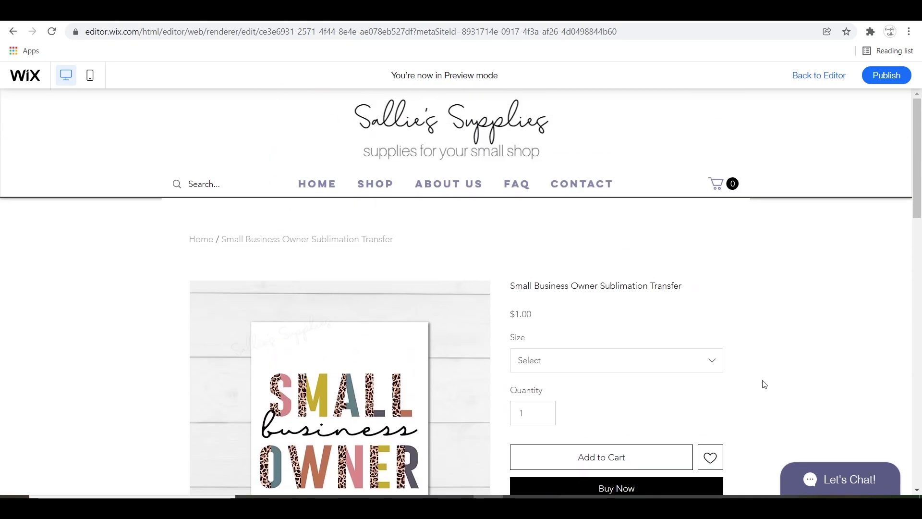
{"action": "scroll", "coordinate": [764, 380], "scroll_direction": "down", "scroll_amount": 3}
{"action": "left_click", "coordinate": [591, 201]}
{"action": "left_click", "coordinate": [609, 231]}
{"action": "scroll", "coordinate": [682, 247], "scroll_direction": "down", "scroll_amount": 2}
{"action": "left_click", "coordinate": [619, 127]}
{"action": "left_click", "coordinate": [619, 206]}
{"action": "scroll", "coordinate": [691, 177], "scroll_direction": "up", "scroll_amount": 1}
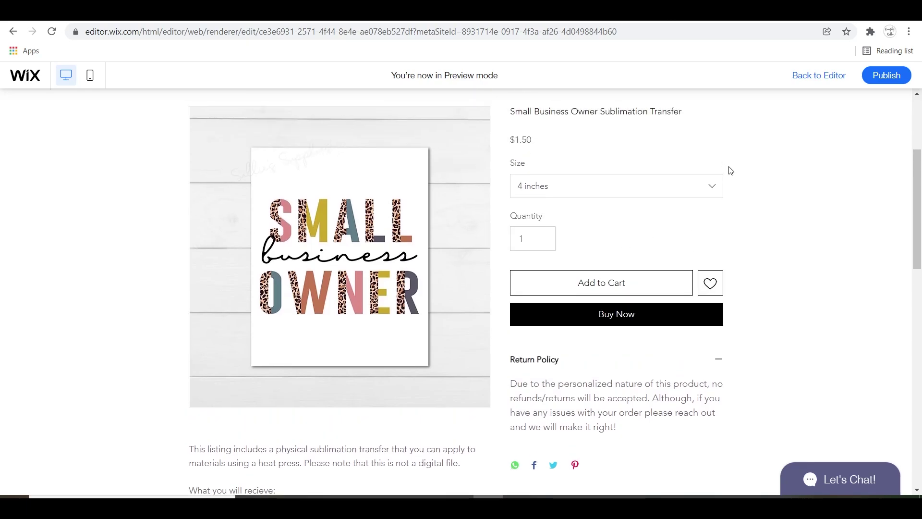
{"action": "scroll", "coordinate": [720, 221], "scroll_direction": "down", "scroll_amount": 1}
{"action": "scroll", "coordinate": [695, 347], "scroll_direction": "down", "scroll_amount": 7}
{"action": "scroll", "coordinate": [697, 349], "scroll_direction": "up", "scroll_amount": 9}
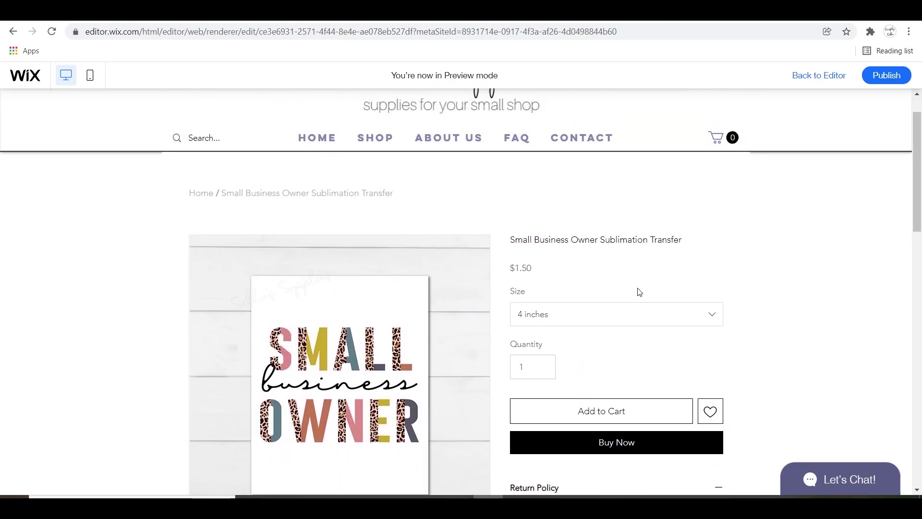
- On the Shop page, filter by Instant Digital Downloads and Sublimation Transfers, expand Price, then clear filters
{"action": "left_click", "coordinate": [386, 147]}
{"action": "scroll", "coordinate": [784, 325], "scroll_direction": "down", "scroll_amount": 2}
{"action": "left_click", "coordinate": [238, 247]}
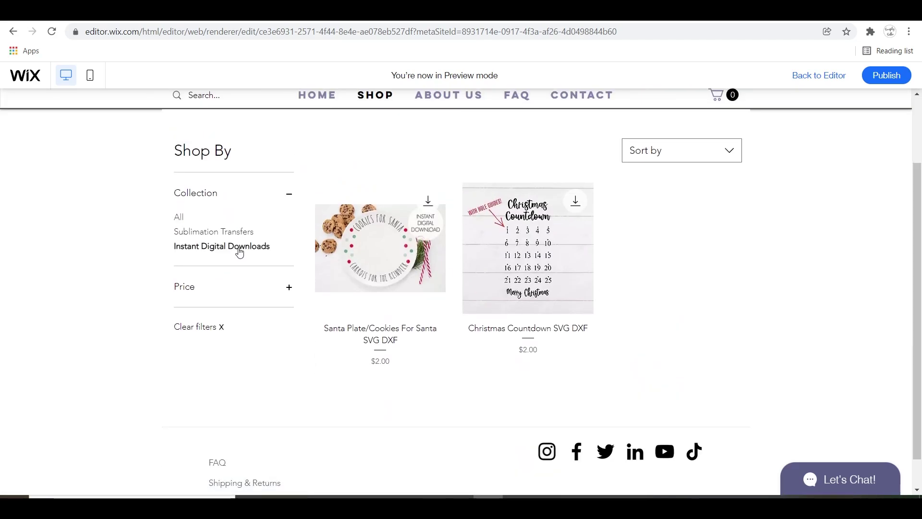
{"action": "left_click", "coordinate": [233, 233]}
{"action": "left_click", "coordinate": [188, 289]}
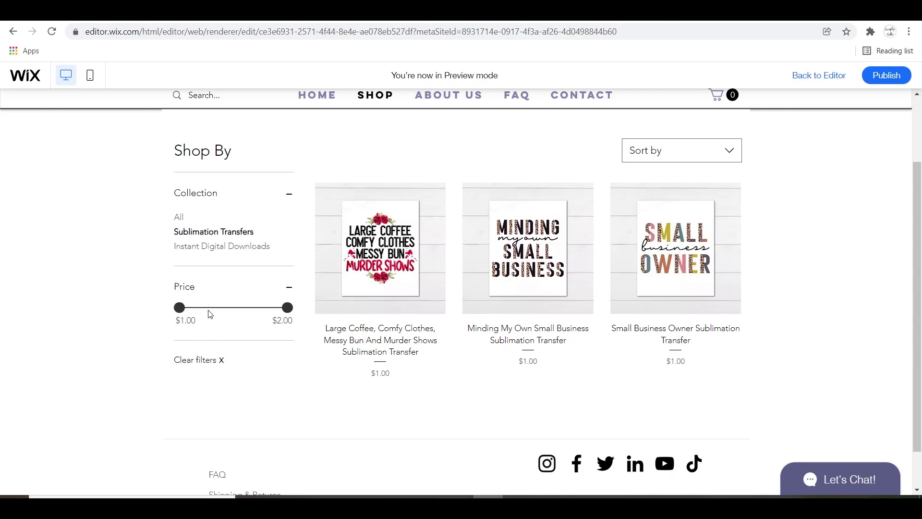
{"action": "left_click", "coordinate": [216, 361]}
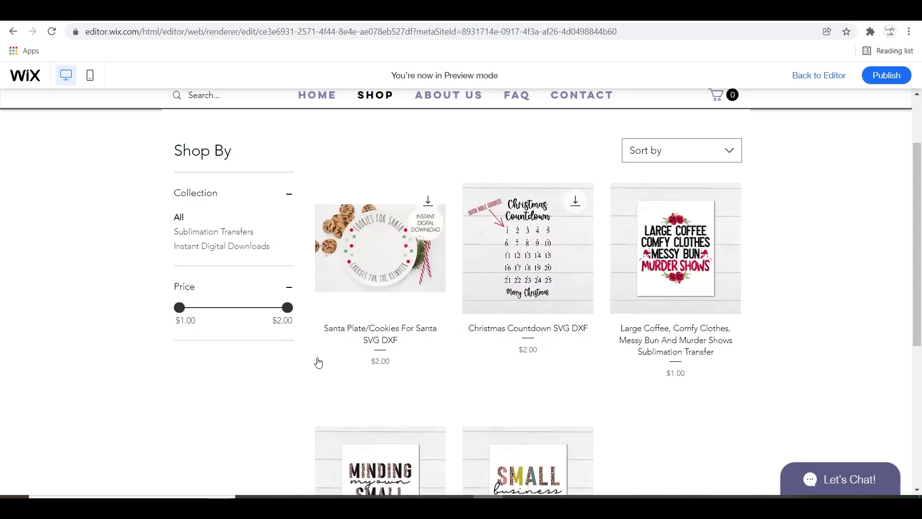
- Scroll the previewed Shop page down and then back up toward the site menu
{"action": "scroll", "coordinate": [574, 355], "scroll_direction": "down", "scroll_amount": 5}
{"action": "scroll", "coordinate": [740, 431], "scroll_direction": "up", "scroll_amount": 6}
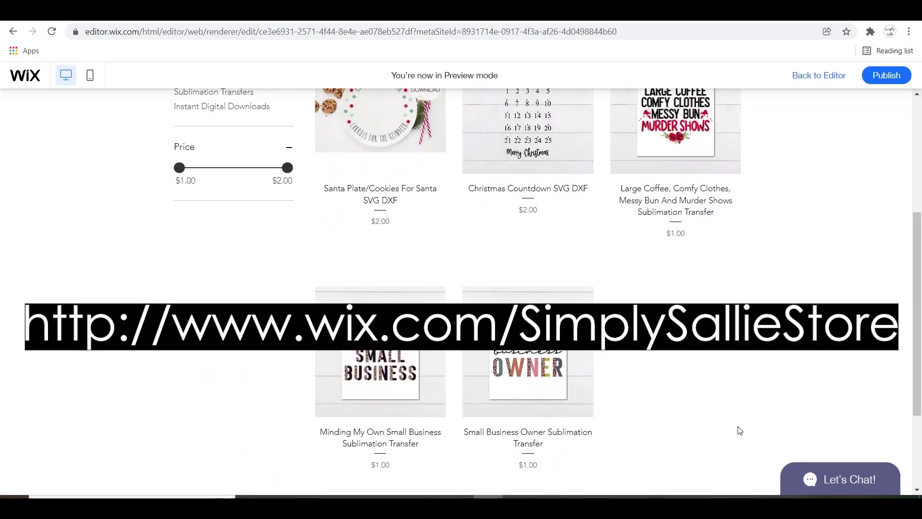
{"action": "scroll", "coordinate": [738, 431], "scroll_direction": "up", "scroll_amount": 1}
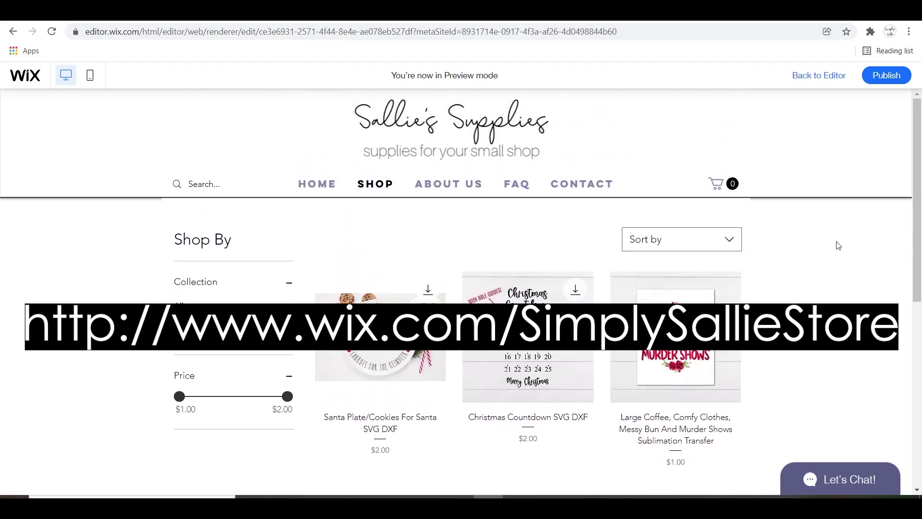